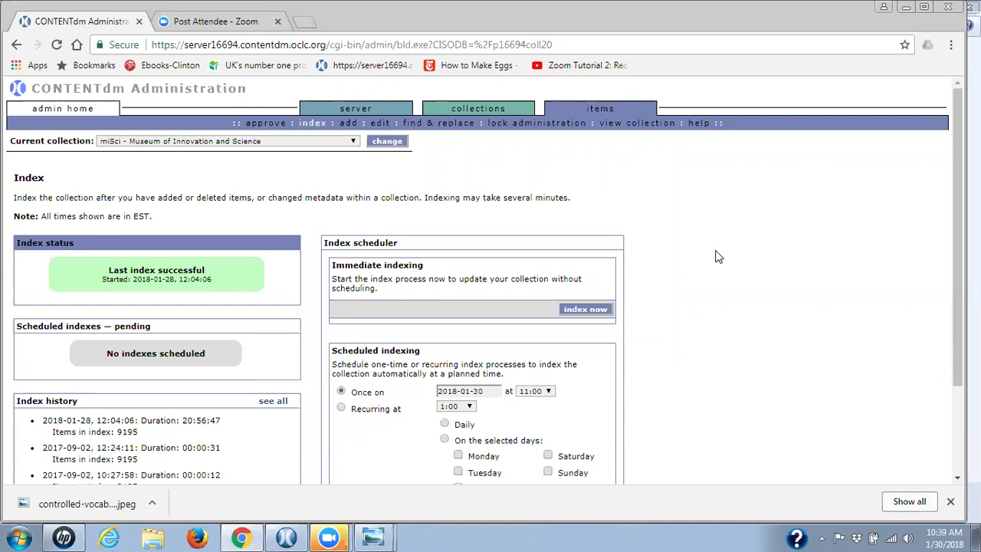
Bring up the controlled-vocabulary-2 approval-instructions screenshot in Windows Photo Viewer.
{"action": "key", "text": "alt+Tab"}
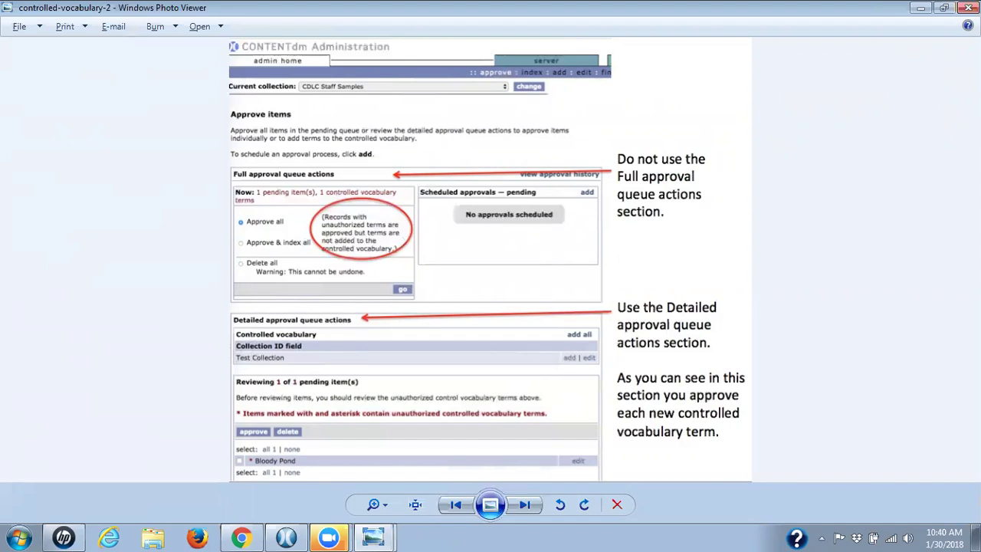
Go back to the miSci Index page of CONTENTdm Administration in Chrome.
{"action": "key", "text": "alt+Tab"}
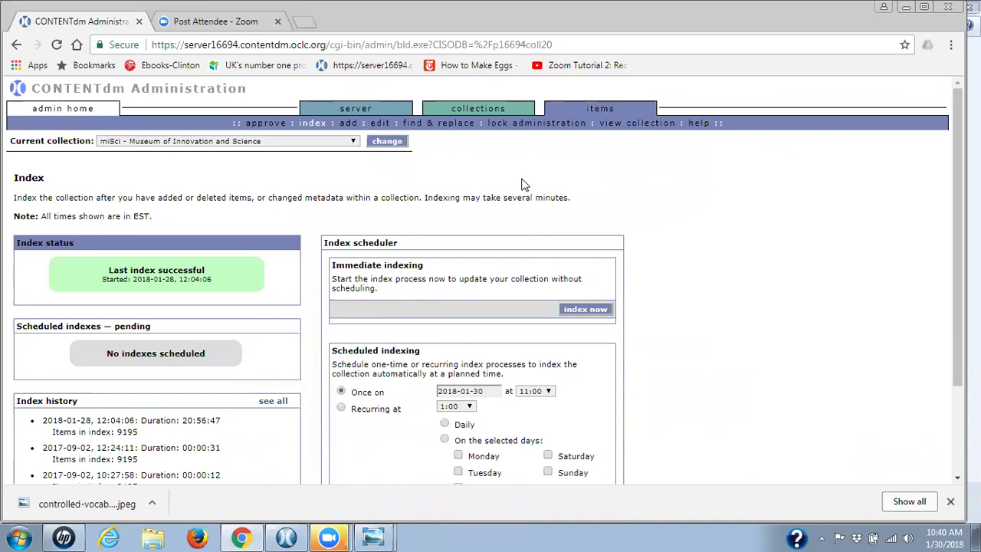
Open Administer controlled vocabulary for the Subject.Personal_Name field from miSci Field properties.
{"action": "left_click", "coordinate": [465, 106]}
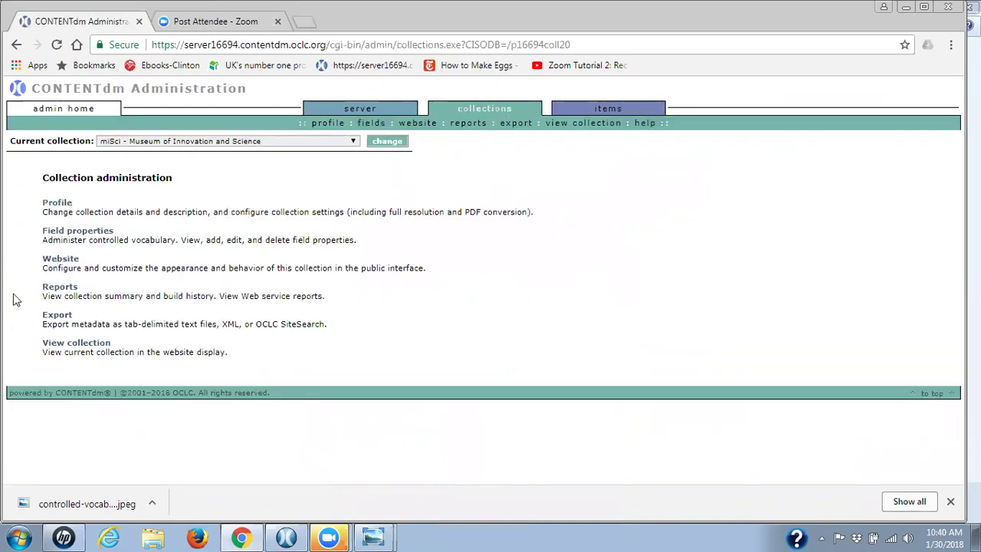
{"action": "left_click", "coordinate": [78, 232]}
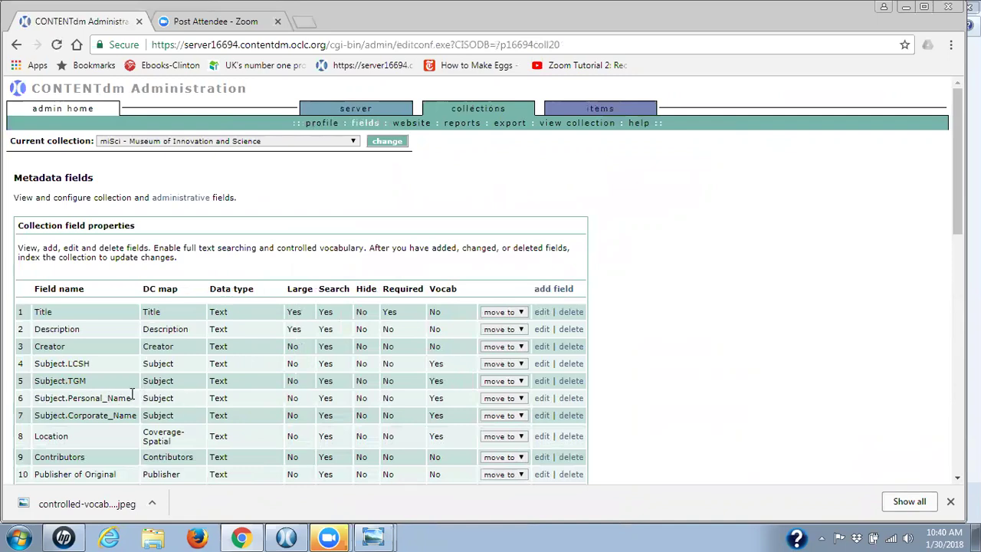
{"action": "left_click", "coordinate": [542, 397]}
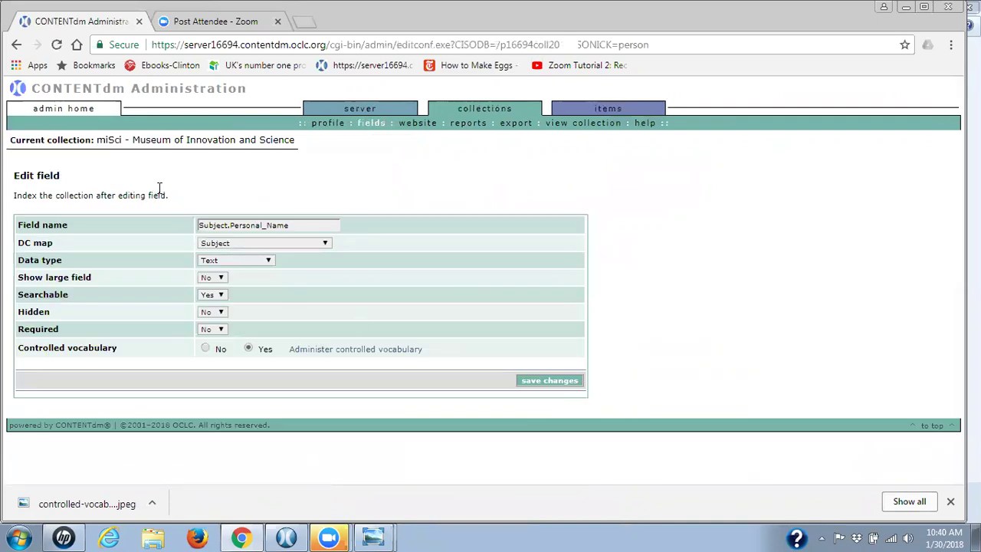
{"action": "left_click", "coordinate": [313, 351]}
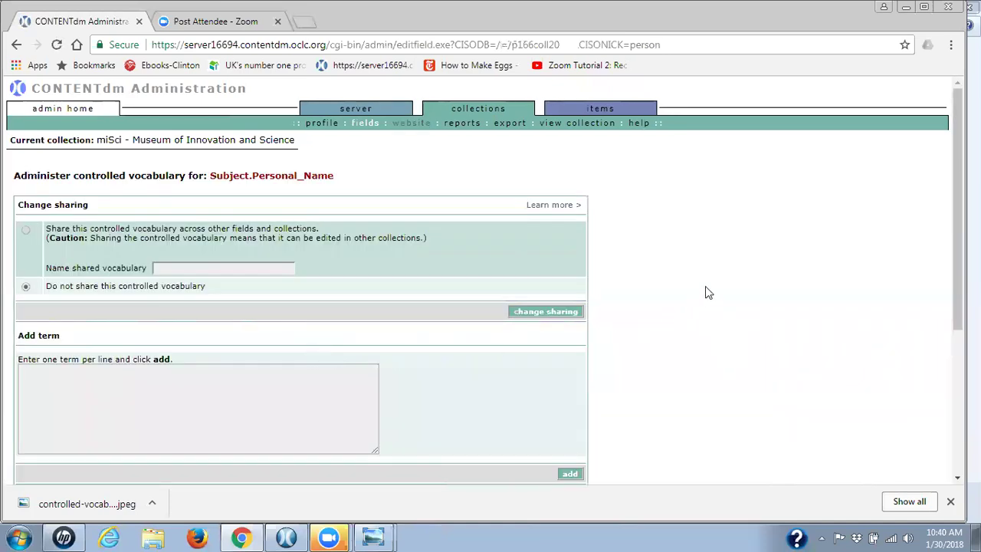
{"action": "scroll", "coordinate": [957, 307], "scroll_direction": "down", "scroll_amount": 3}
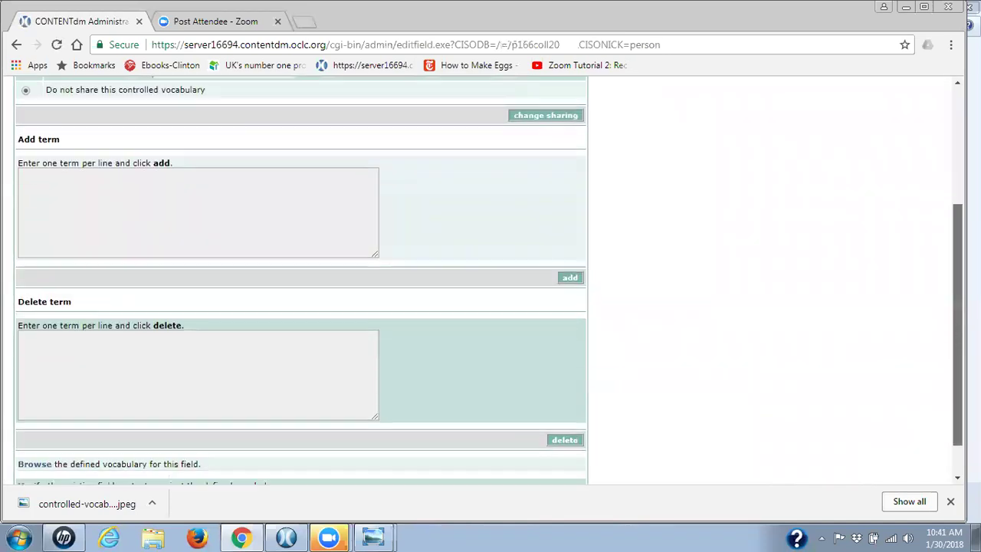
{"action": "scroll", "coordinate": [958, 307], "scroll_direction": "down", "scroll_amount": 1}
{"action": "scroll", "coordinate": [950, 253], "scroll_direction": "up", "scroll_amount": 4}
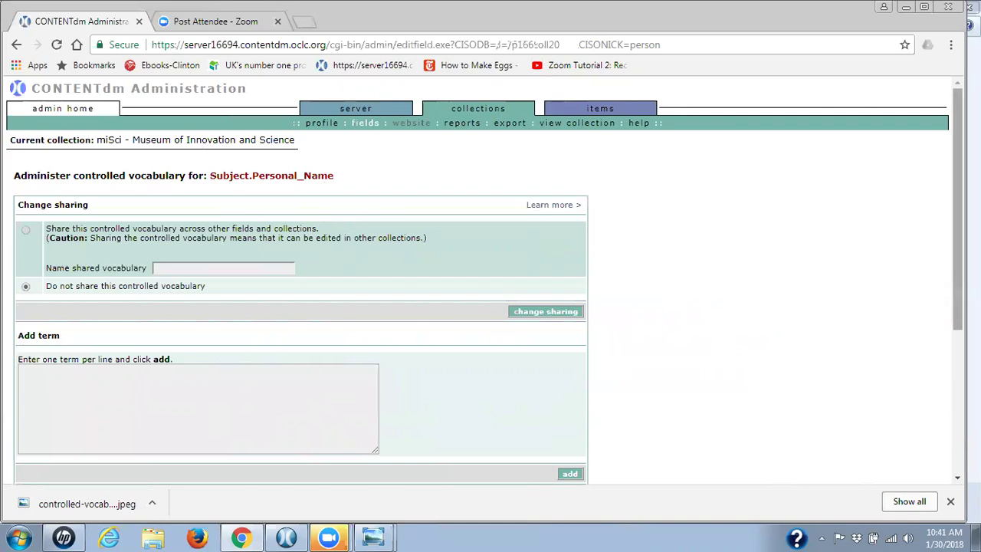
{"action": "left_click_drag", "start_coordinate": [957, 313], "coordinate": [958, 314]}
{"action": "scroll", "coordinate": [68, 342], "scroll_direction": "down", "scroll_amount": 3}
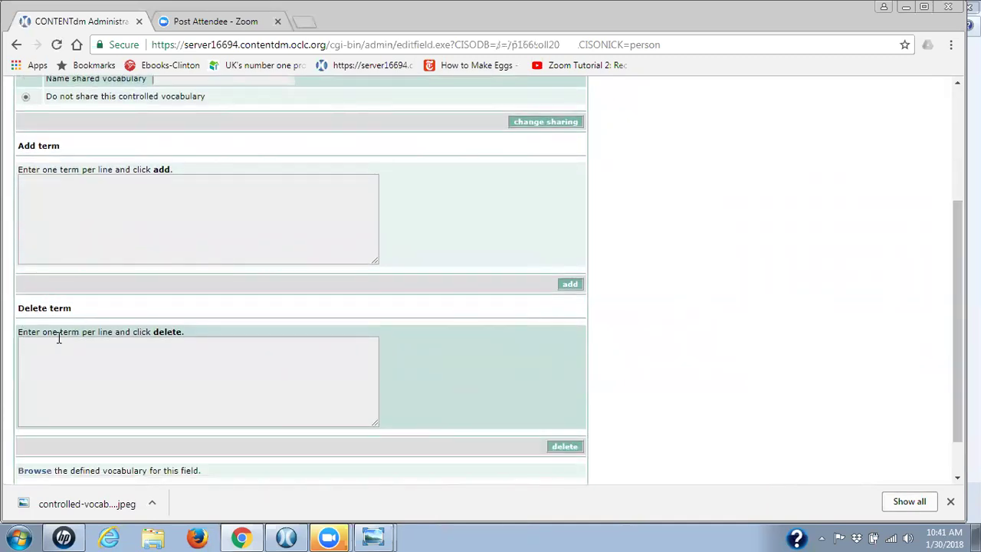
{"action": "left_click_drag", "start_coordinate": [957, 322], "coordinate": [958, 351]}
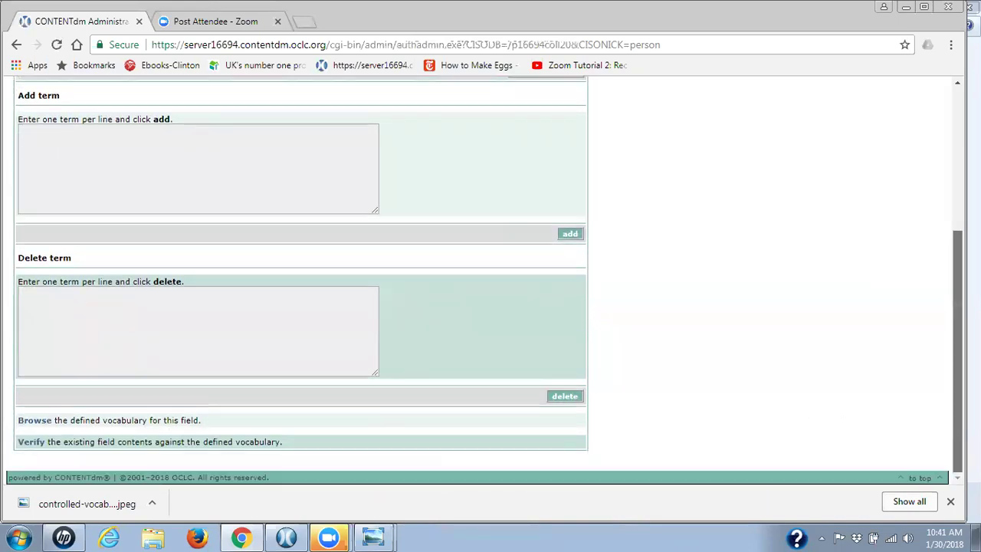
Browse the defined personal-name vocabulary in a new tab, then return to the first tab.
{"action": "left_click", "coordinate": [35, 421]}
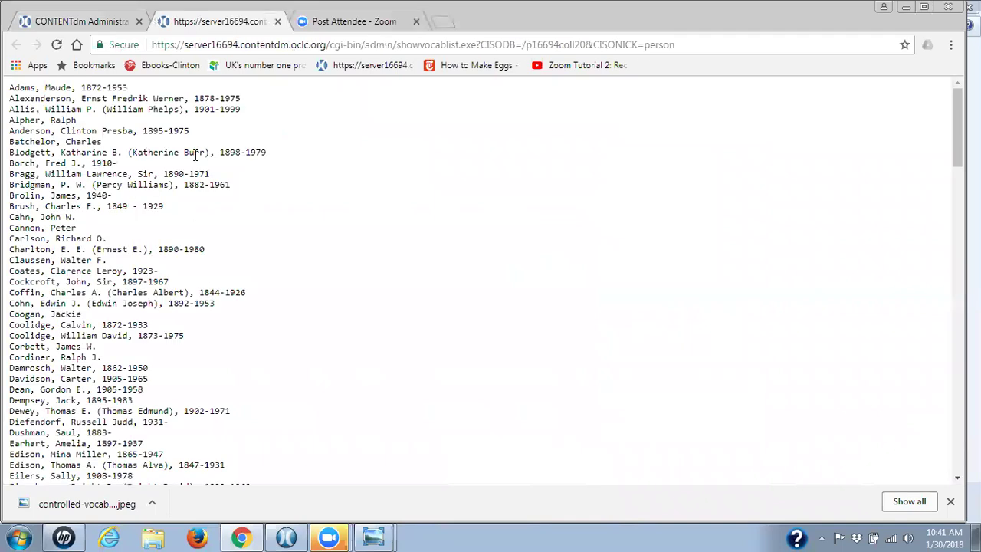
{"action": "left_click_drag", "start_coordinate": [957, 165], "coordinate": [952, 118]}
{"action": "left_click", "coordinate": [112, 20]}
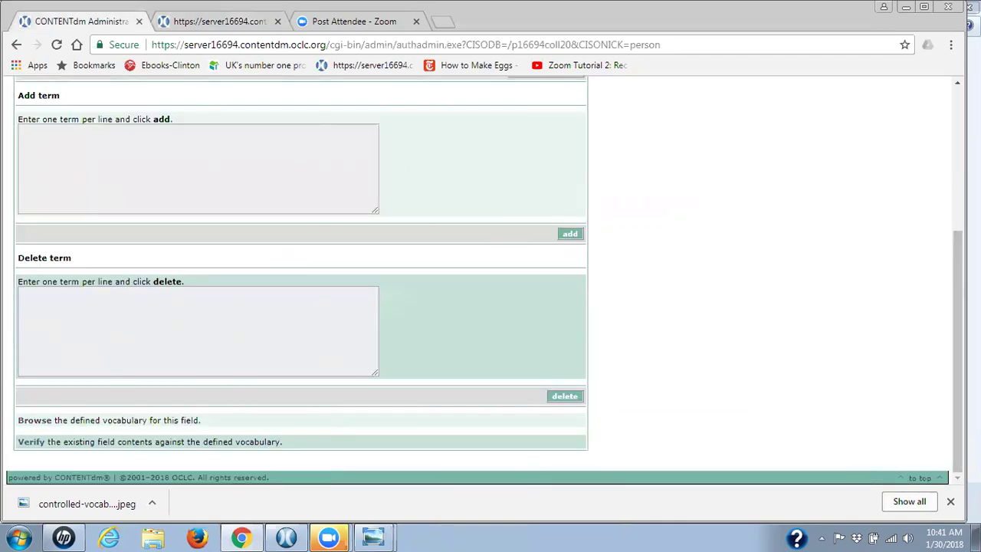
Verify Subject.Personal_Name against the vocabulary, copy flagged term 'Transportation', and open item administration.
{"action": "scroll", "coordinate": [490, 276], "scroll_direction": "up", "scroll_amount": 3}
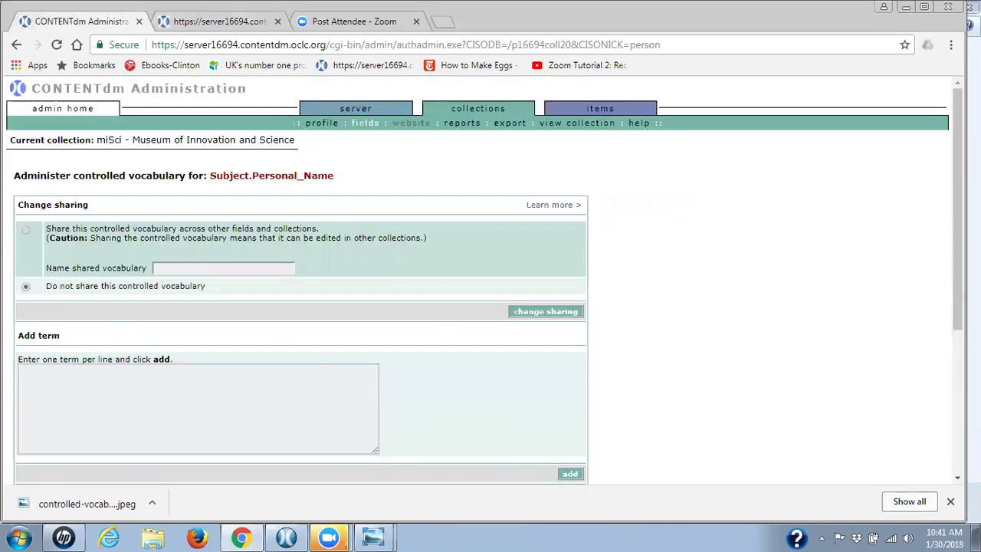
{"action": "scroll", "coordinate": [445, 484], "scroll_direction": "down", "scroll_amount": 5}
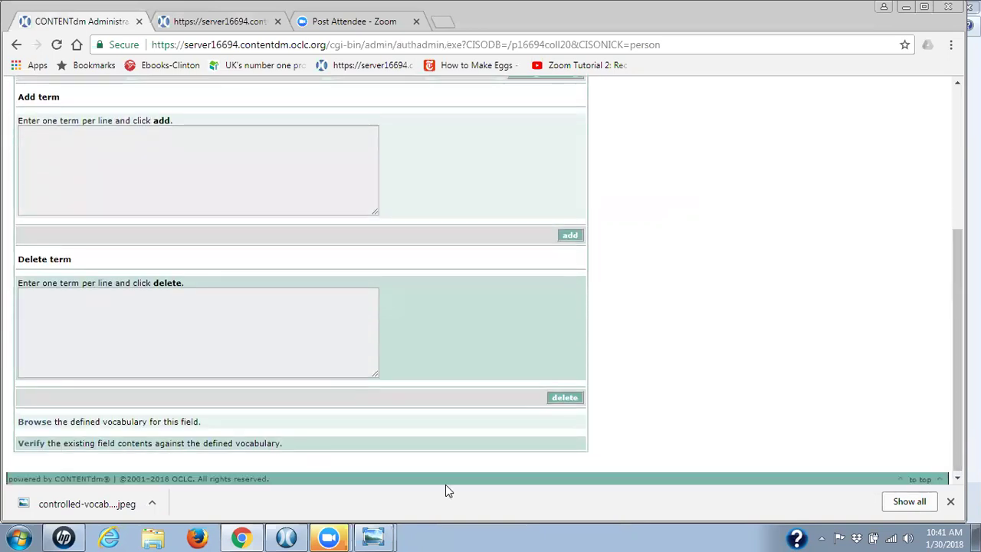
{"action": "left_click", "coordinate": [30, 445]}
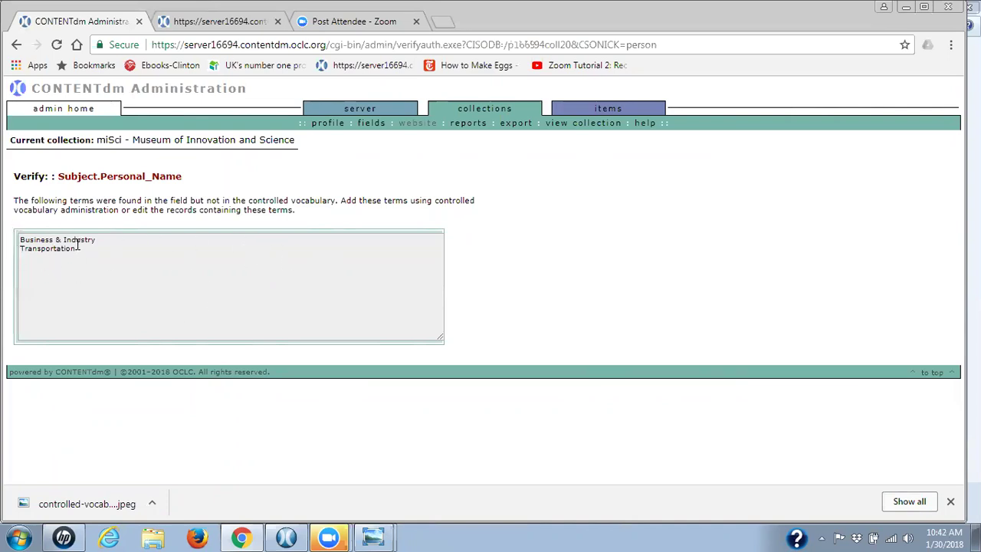
{"action": "left_click_drag", "start_coordinate": [76, 248], "coordinate": [31, 250]}
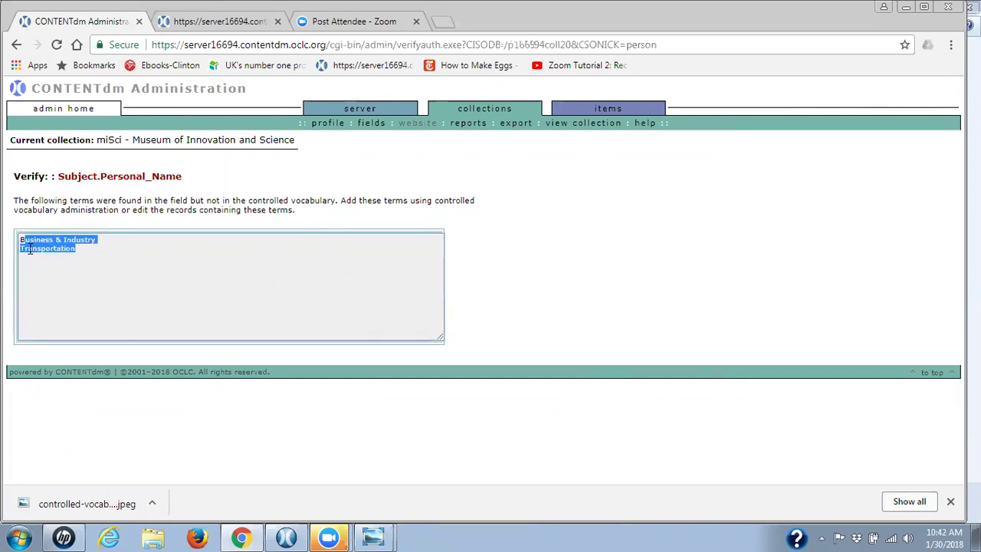
{"action": "right_click", "coordinate": [30, 249]}
{"action": "left_click", "coordinate": [66, 261]}
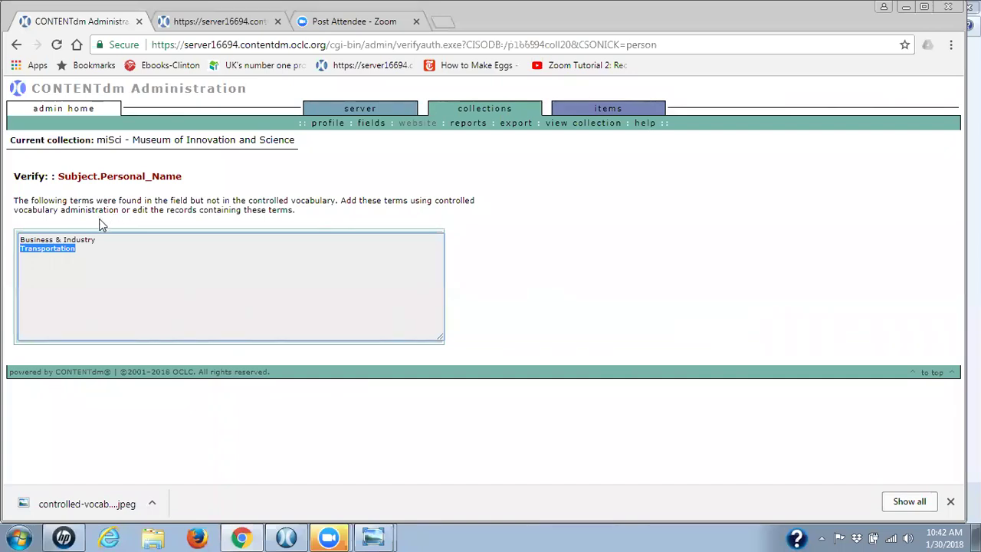
{"action": "left_click", "coordinate": [604, 110]}
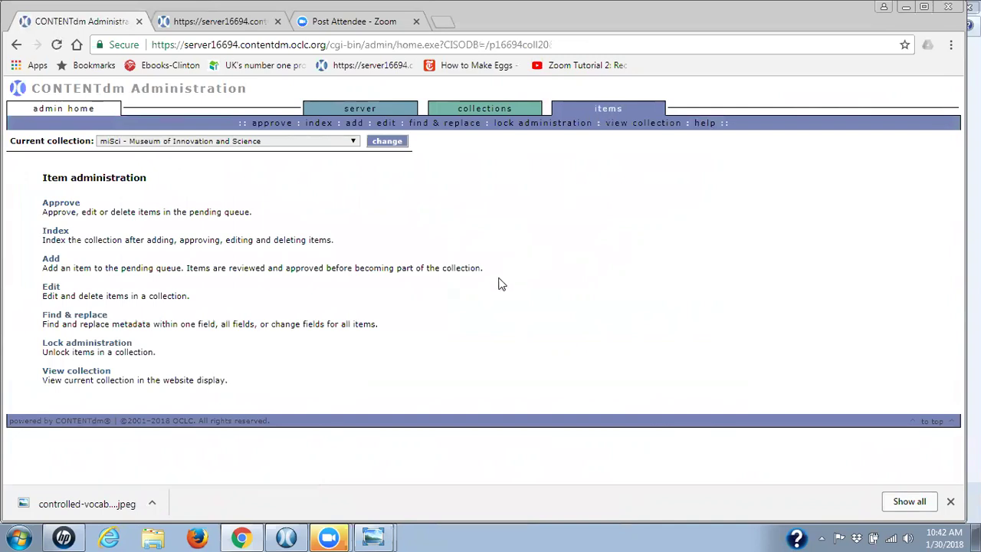
Run a Selected-fields, exact-phrase search for pasted 'Transportation' in Subject.Personal_Name, returning 16 items.
{"action": "left_click", "coordinate": [56, 288]}
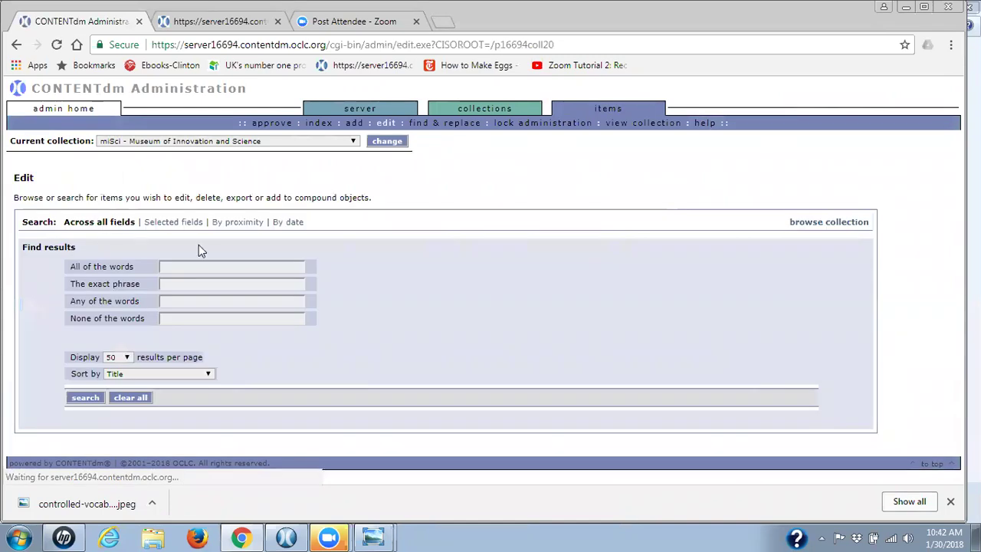
{"action": "left_click", "coordinate": [173, 222]}
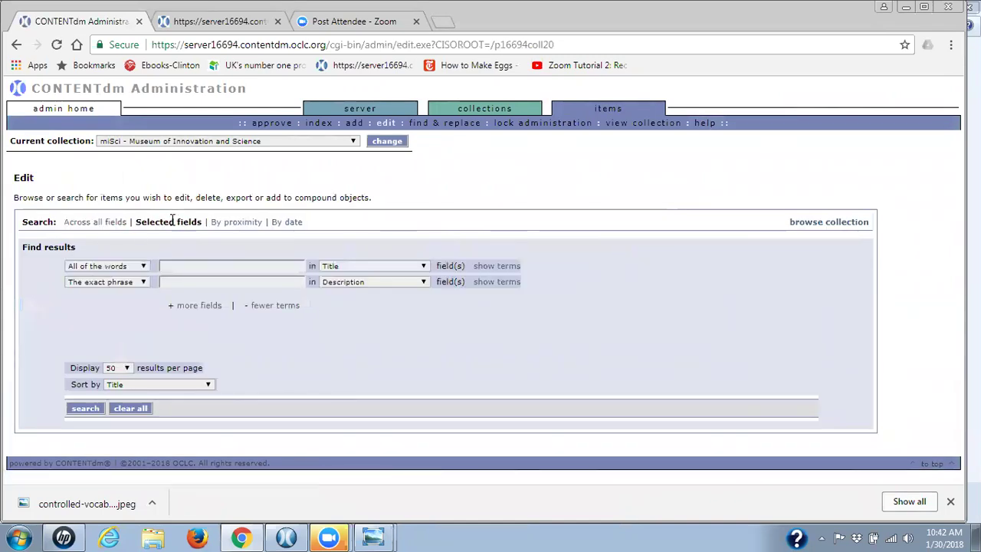
{"action": "left_click", "coordinate": [423, 266]}
{"action": "key", "text": "Escape"}
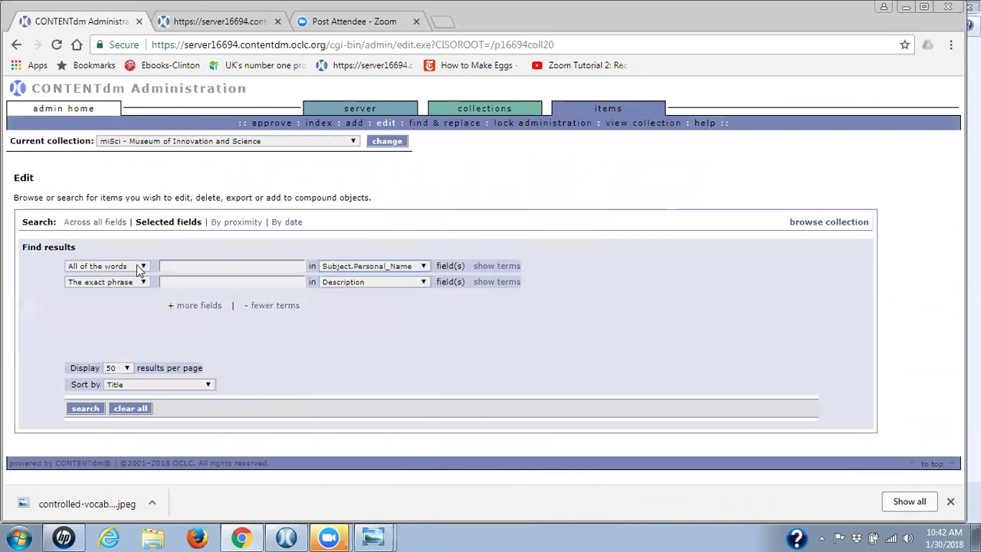
{"action": "left_click", "coordinate": [172, 267]}
{"action": "right_click", "coordinate": [173, 267]}
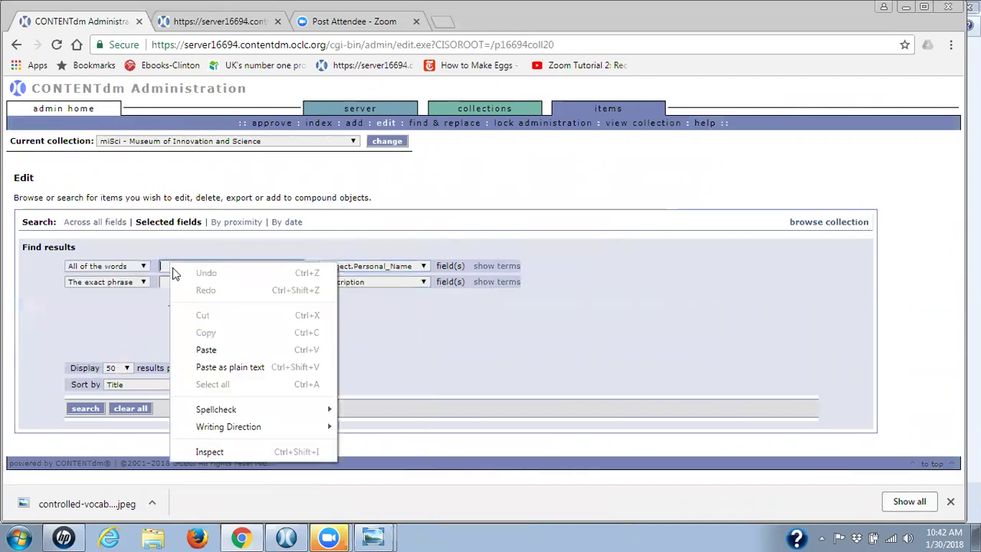
{"action": "left_click", "coordinate": [218, 350]}
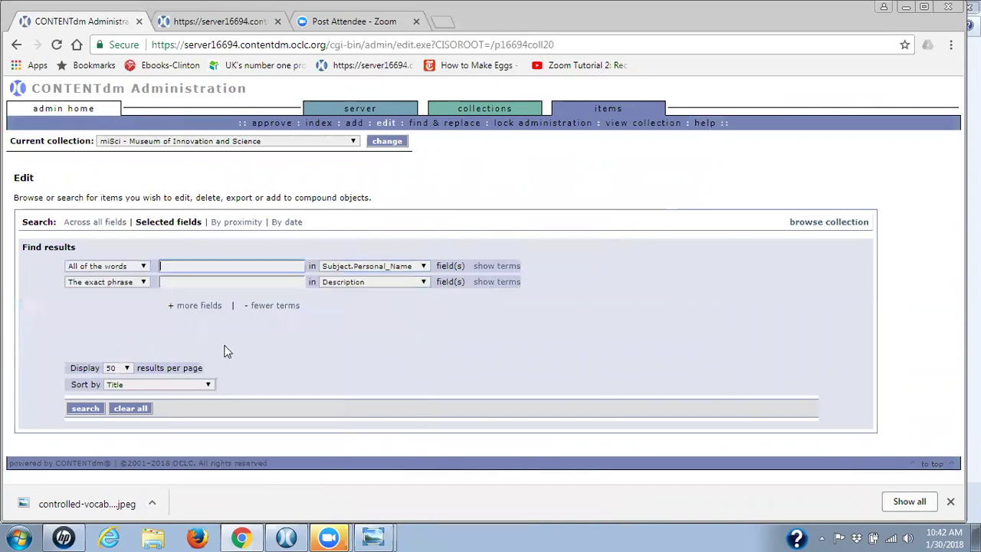
{"action": "left_click", "coordinate": [142, 268]}
{"action": "left_click", "coordinate": [316, 347]}
{"action": "key", "text": "Down"}
{"action": "key", "text": "Down"}
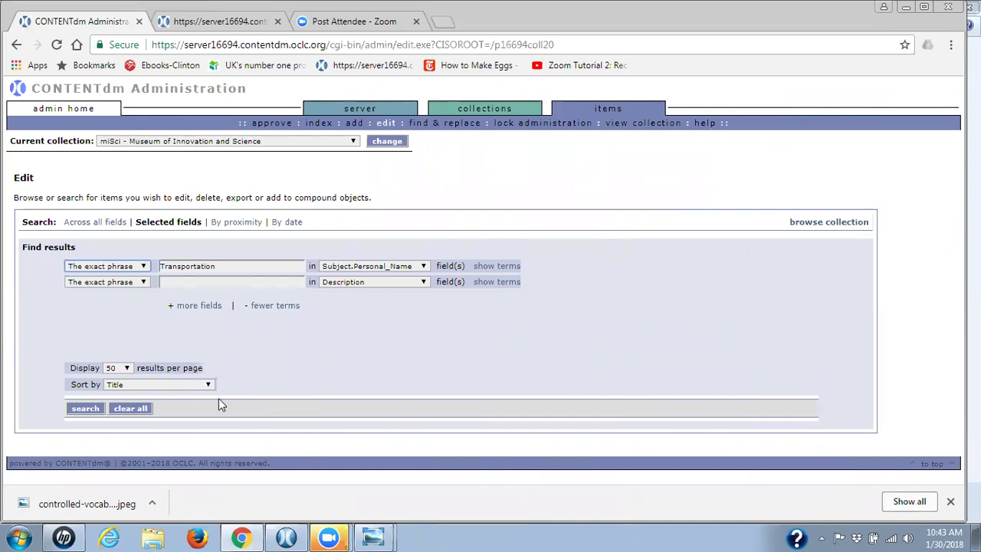
{"action": "left_click", "coordinate": [85, 410]}
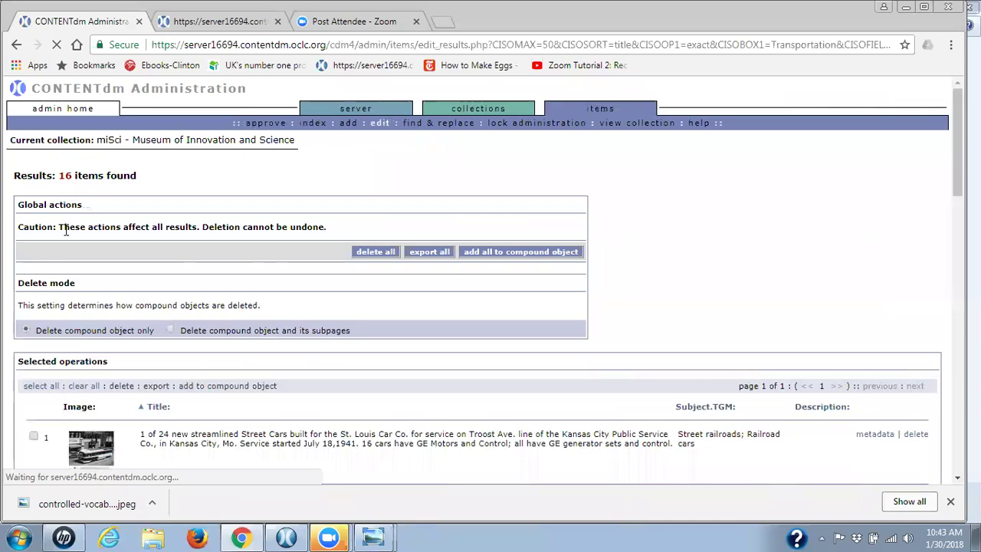
{"action": "scroll", "coordinate": [935, 349], "scroll_direction": "down", "scroll_amount": 7}
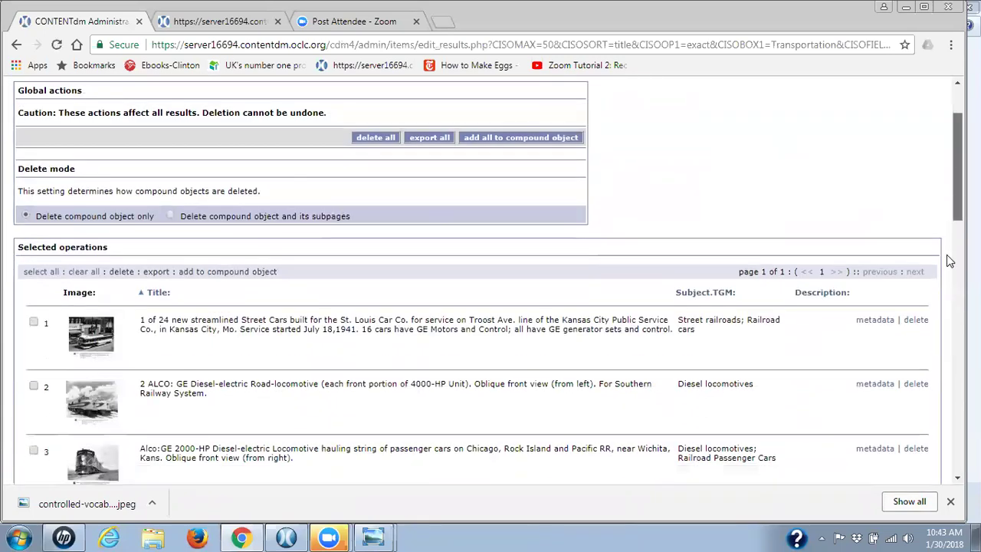
{"action": "scroll", "coordinate": [935, 348], "scroll_direction": "down", "scroll_amount": 8}
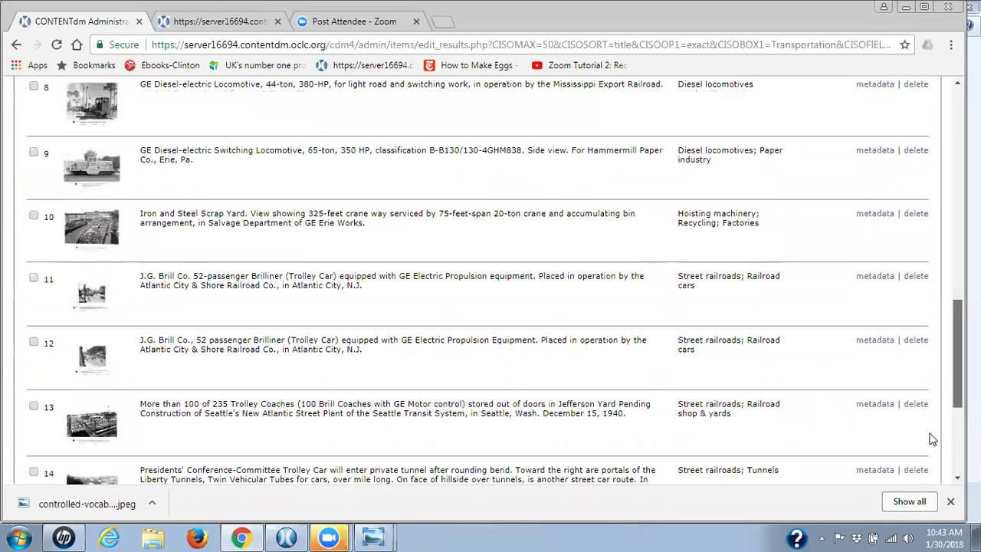
{"action": "left_click", "coordinate": [929, 479]}
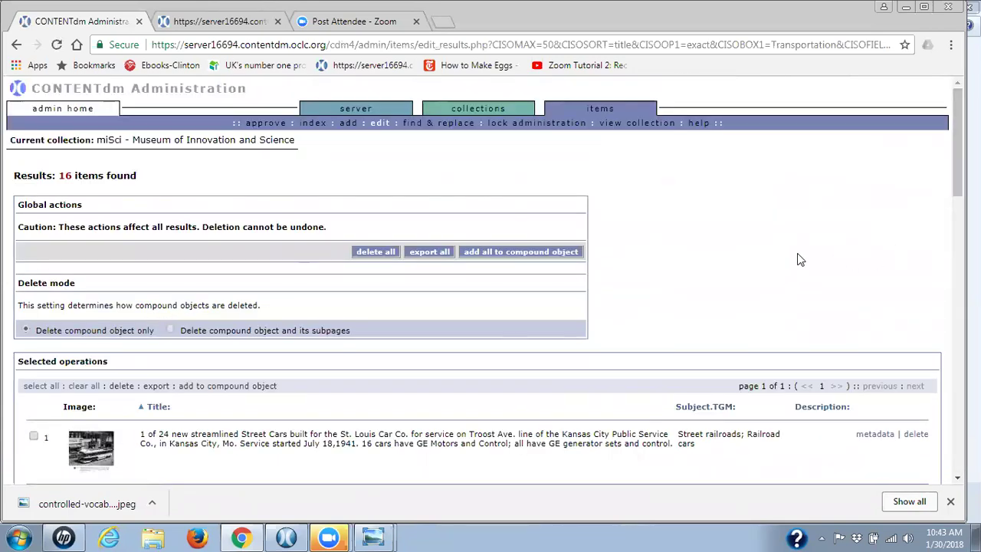
{"action": "scroll", "coordinate": [945, 274], "scroll_direction": "down", "scroll_amount": 9}
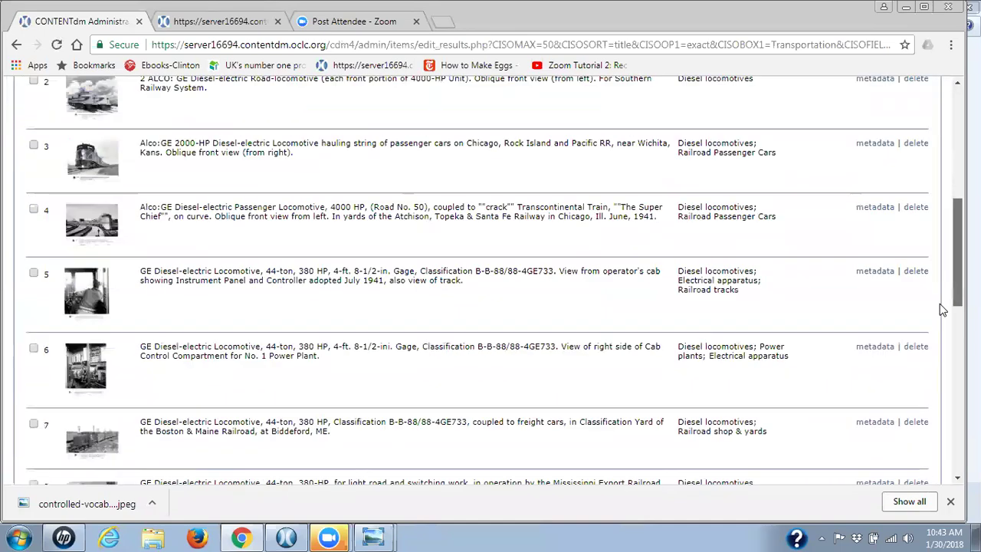
{"action": "scroll", "coordinate": [933, 391], "scroll_direction": "down", "scroll_amount": 4}
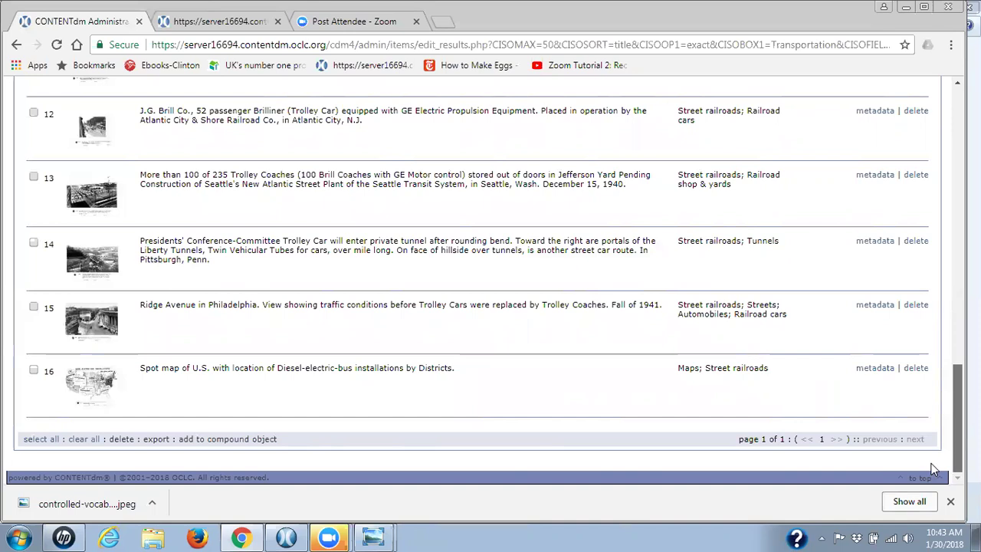
{"action": "scroll", "coordinate": [937, 430], "scroll_direction": "up", "scroll_amount": 15}
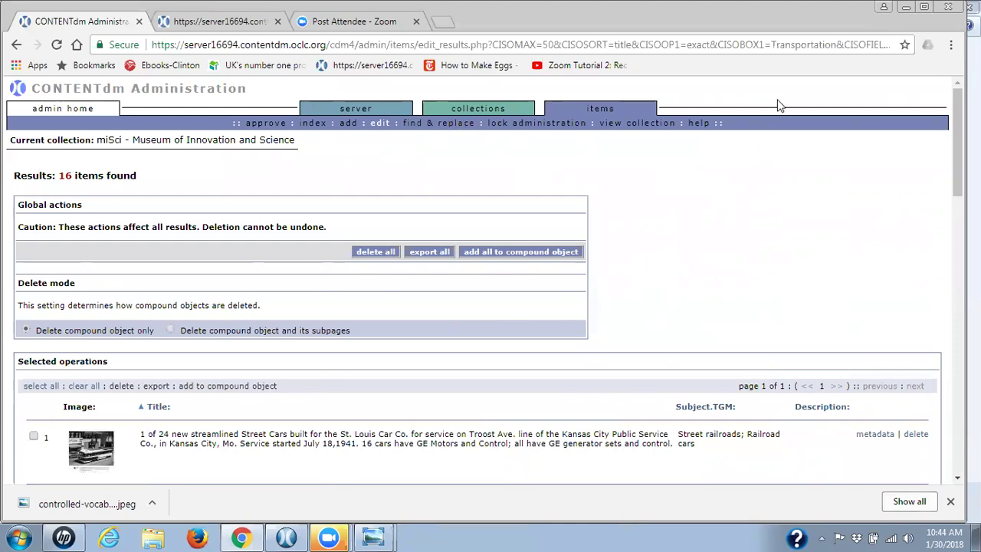
{"action": "key", "text": "alt+Tab"}
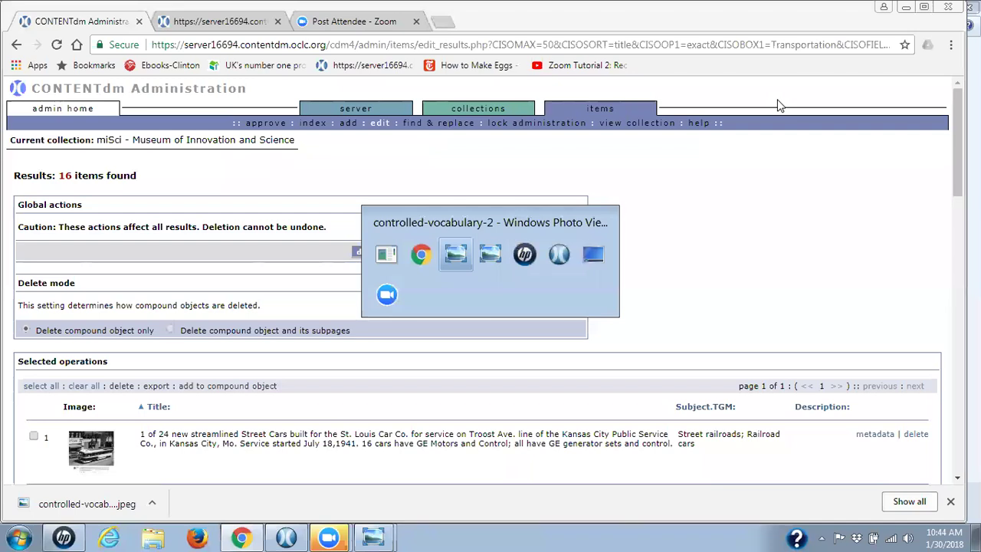
Switch to CONTENTdm Project Client and open miSci's Find in Collection advanced search.
{"action": "key", "text": "Tab"}
{"action": "key", "text": "Tab"}
{"action": "key", "text": "Tab"}
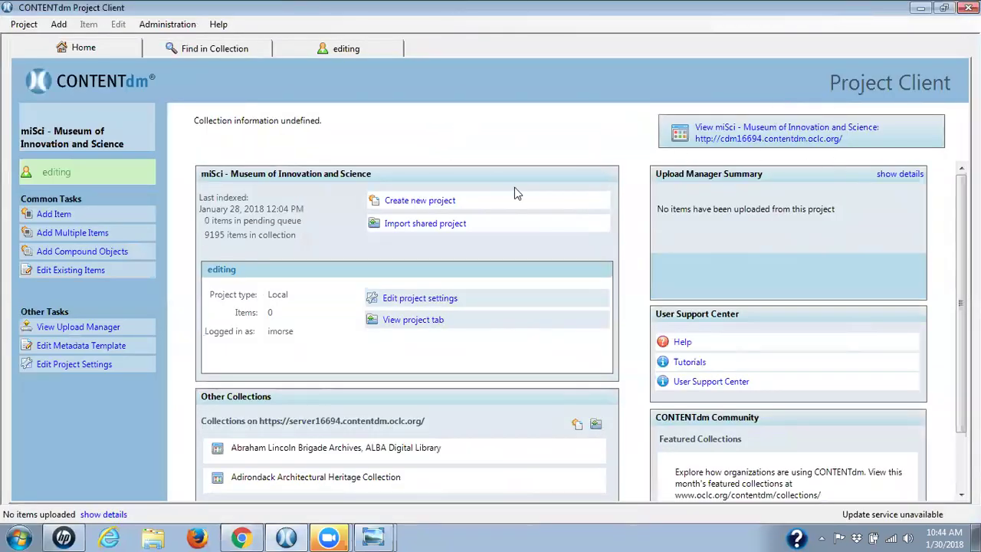
{"action": "key", "text": "alt"}
{"action": "key", "text": "e"}
{"action": "left_click", "coordinate": [209, 51]}
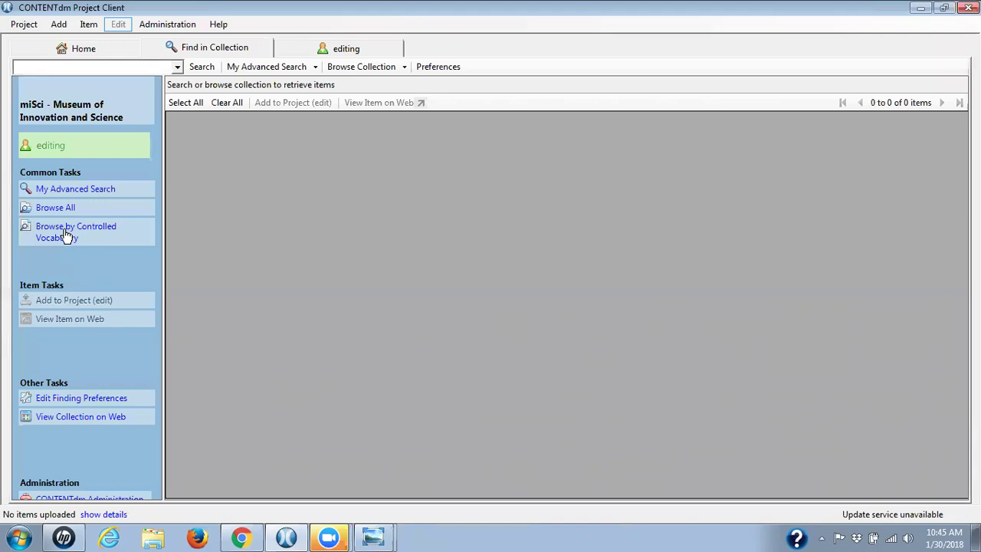
{"action": "left_click", "coordinate": [71, 190]}
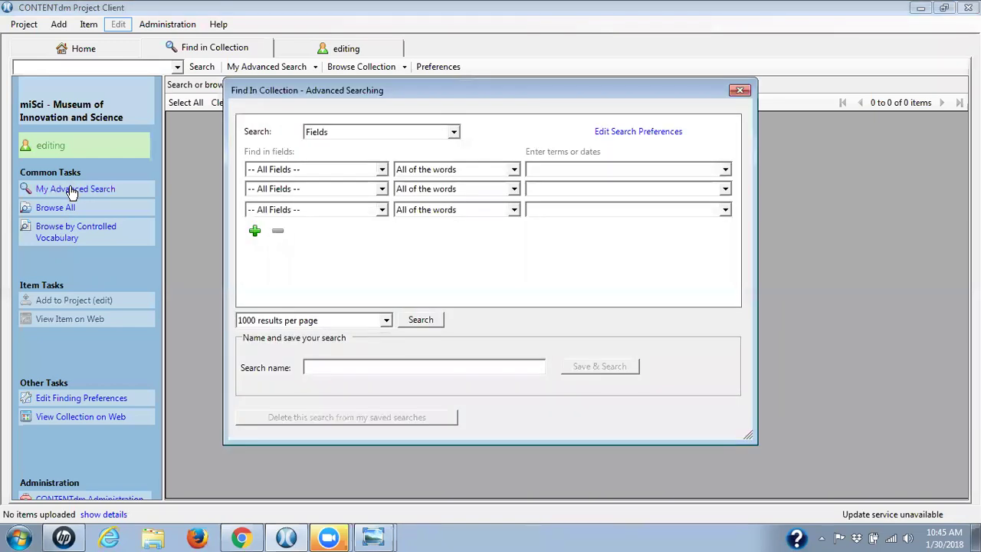
Search Subject.Personal_Name with The exact phrase and pasted term 'Transportation', listing 16 items.
{"action": "left_click", "coordinate": [382, 170]}
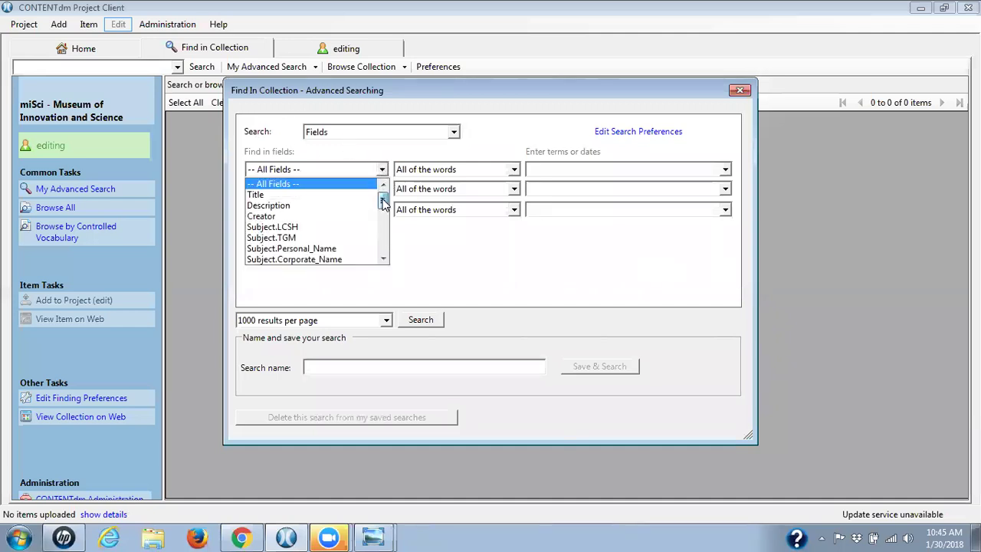
{"action": "scroll", "coordinate": [382, 201], "scroll_direction": "down", "scroll_amount": 1}
{"action": "left_click", "coordinate": [338, 227]}
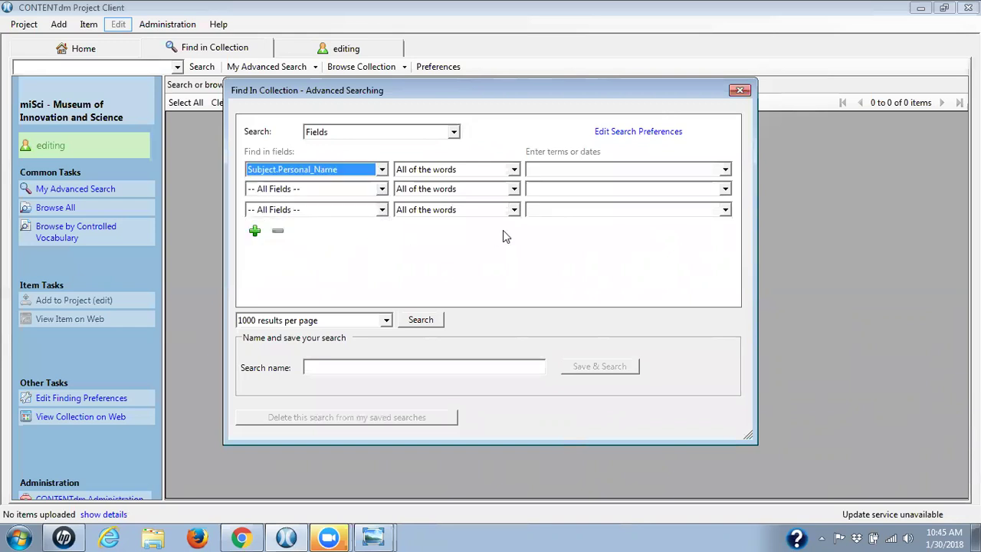
{"action": "left_click", "coordinate": [514, 169]}
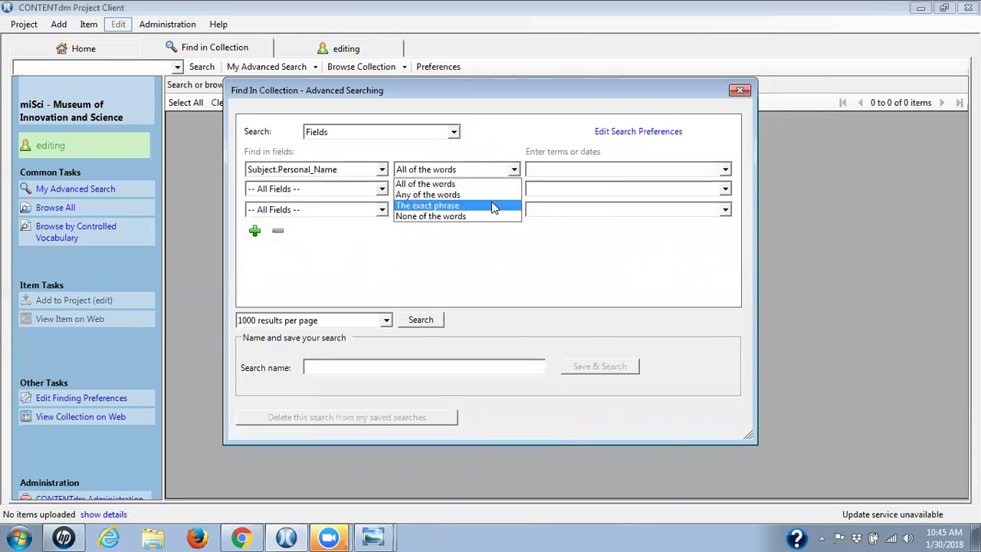
{"action": "left_click", "coordinate": [495, 206]}
{"action": "left_click", "coordinate": [547, 169]}
{"action": "right_click", "coordinate": [548, 169]}
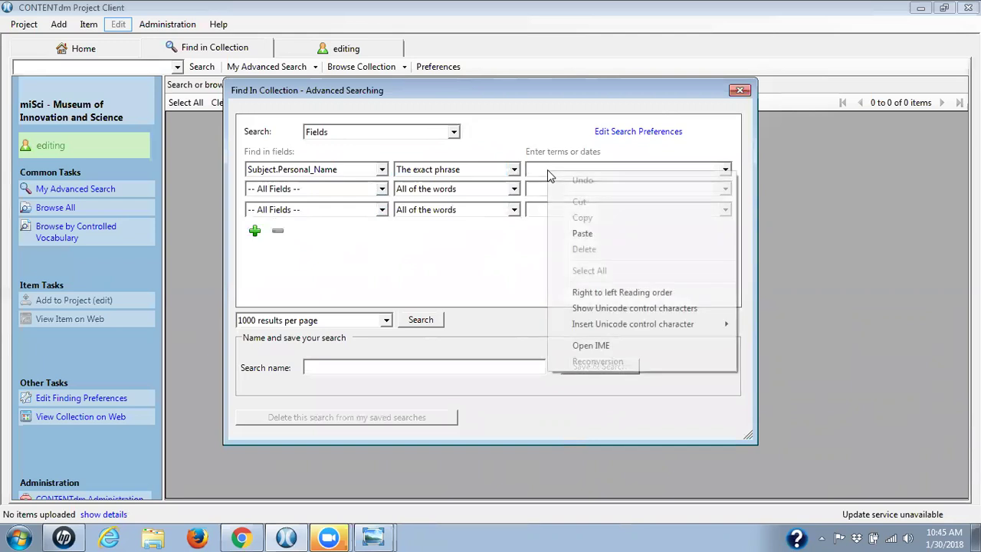
{"action": "left_click", "coordinate": [582, 233]}
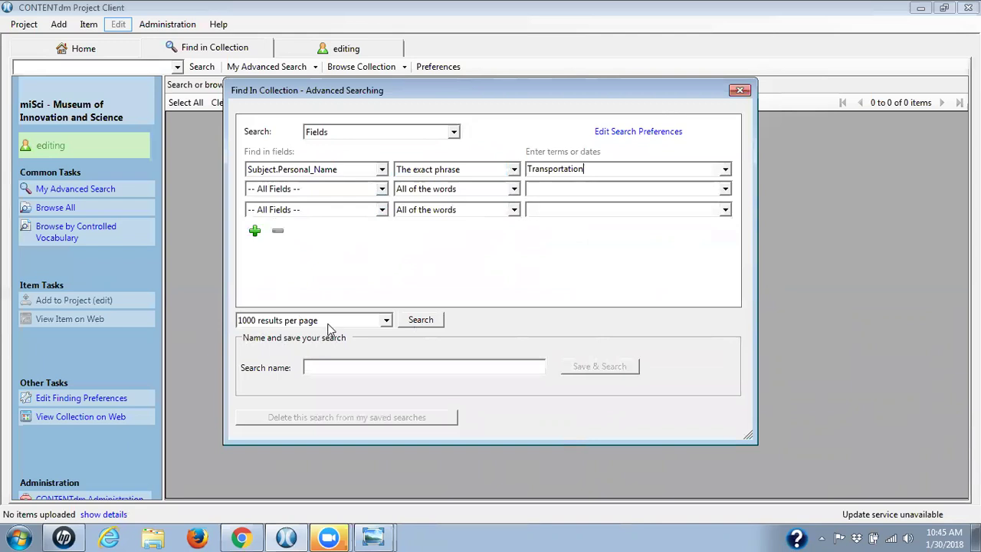
{"action": "left_click", "coordinate": [420, 320]}
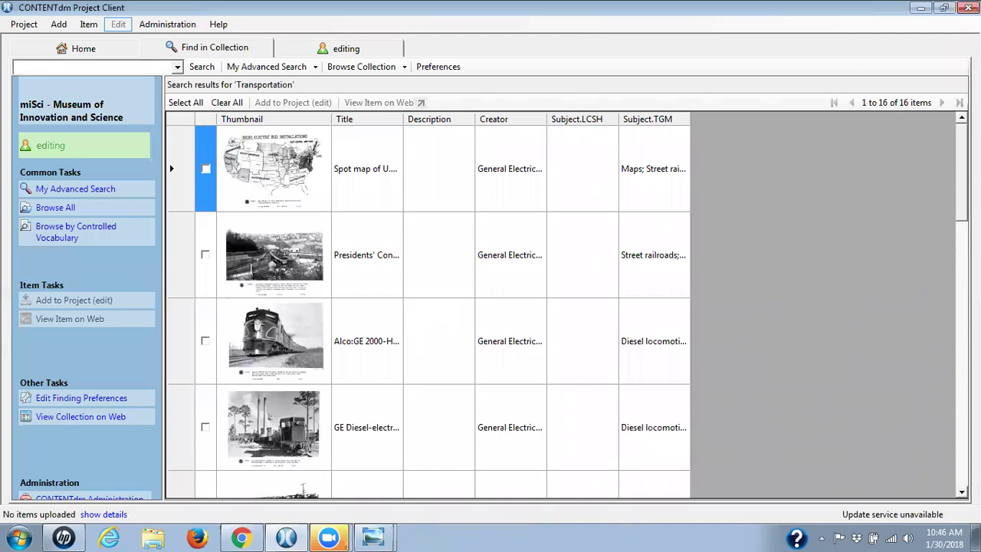
Select all 16 Transportation results and check them out with Add to Project (edit).
{"action": "left_click_drag", "start_coordinate": [955, 255], "coordinate": [958, 226]}
{"action": "left_click", "coordinate": [176, 102]}
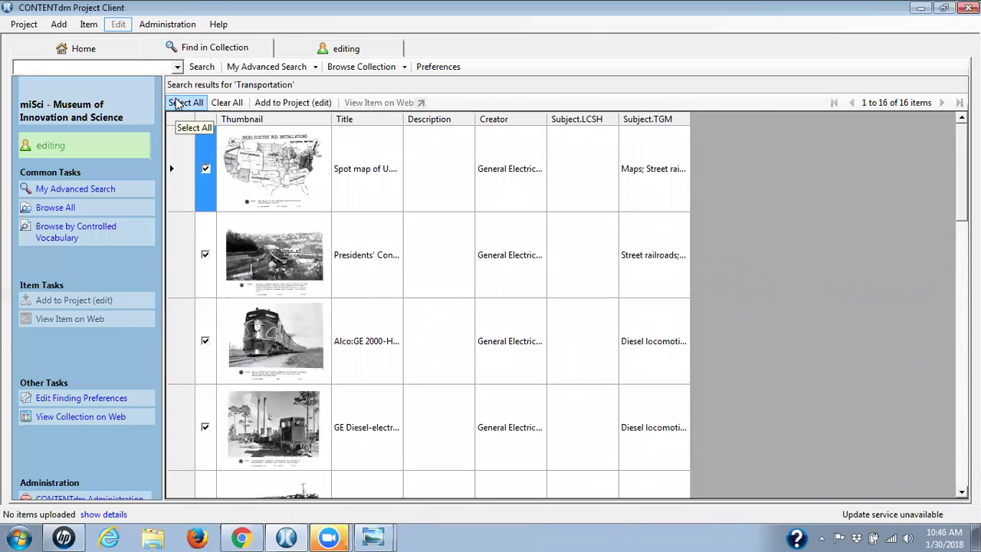
{"action": "scroll", "coordinate": [933, 431], "scroll_direction": "down", "scroll_amount": 12}
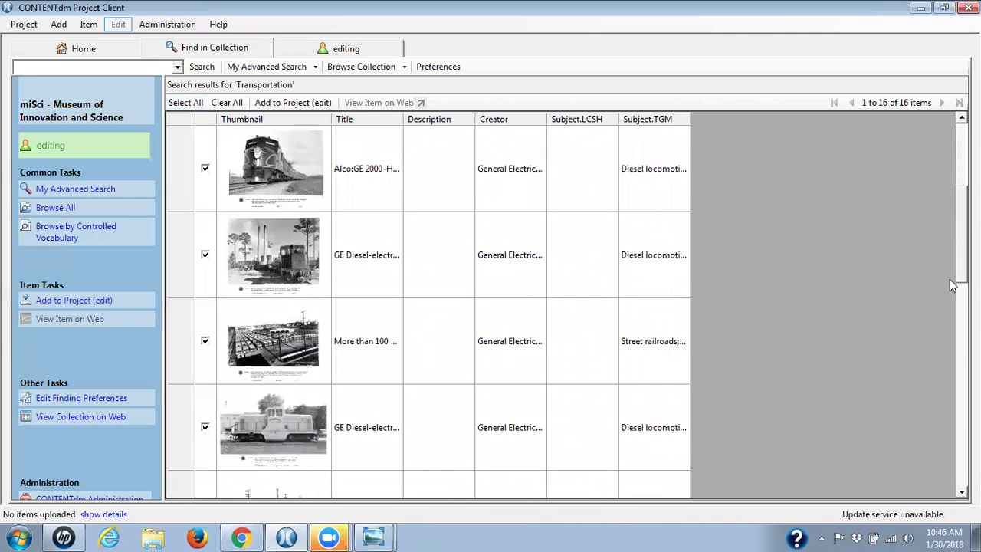
{"action": "scroll", "coordinate": [936, 384], "scroll_direction": "up", "scroll_amount": 12}
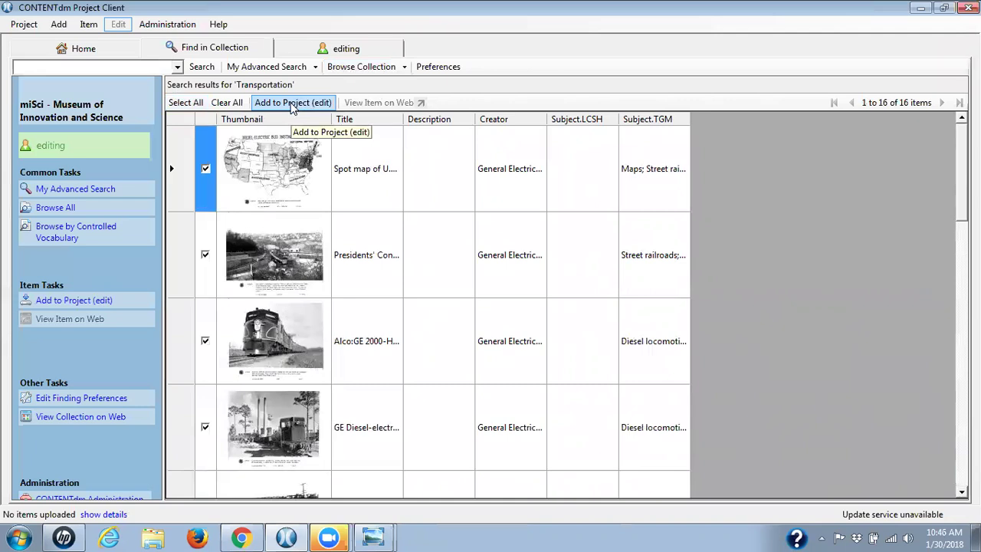
{"action": "left_click", "coordinate": [292, 107]}
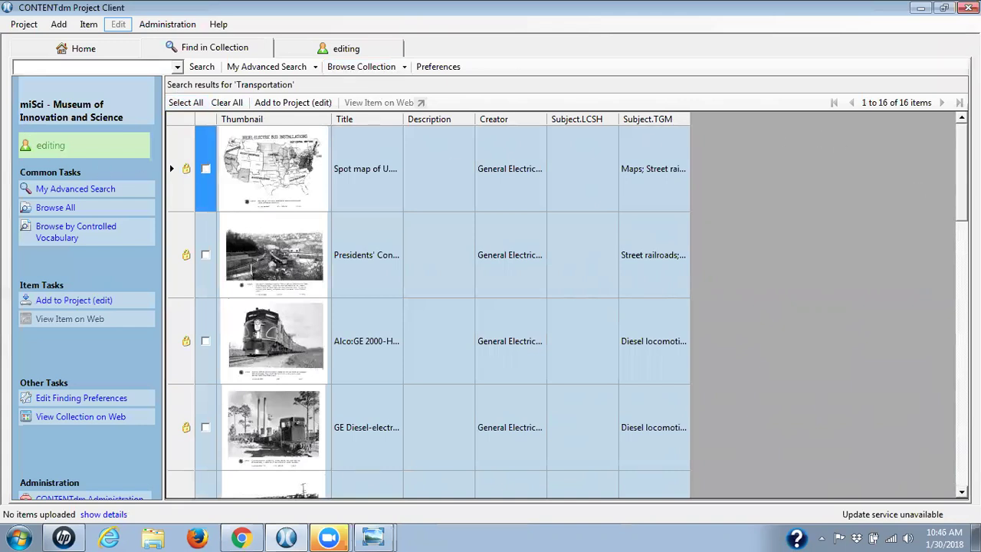
{"action": "scroll", "coordinate": [427, 307], "scroll_direction": "down", "scroll_amount": 4}
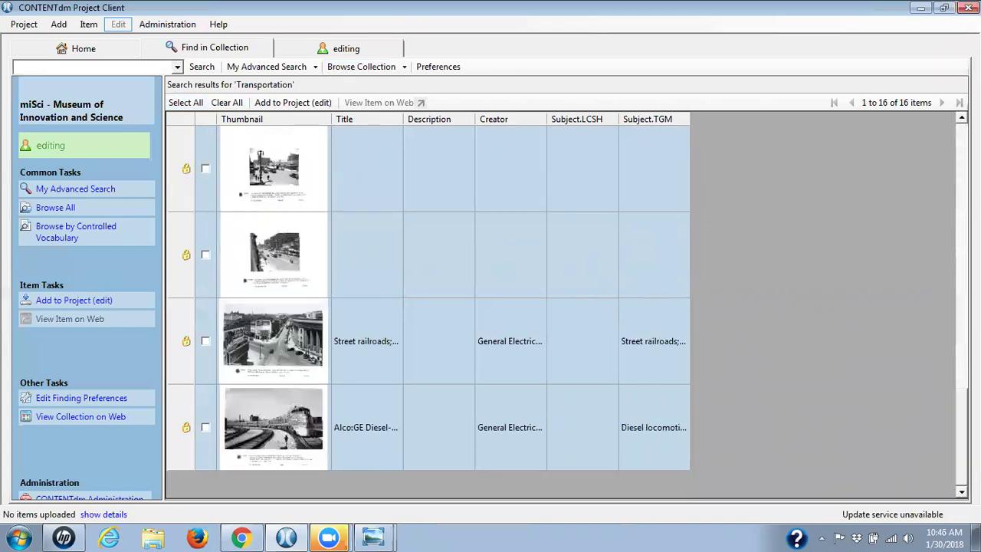
{"action": "scroll", "coordinate": [929, 161], "scroll_direction": "up", "scroll_amount": 4}
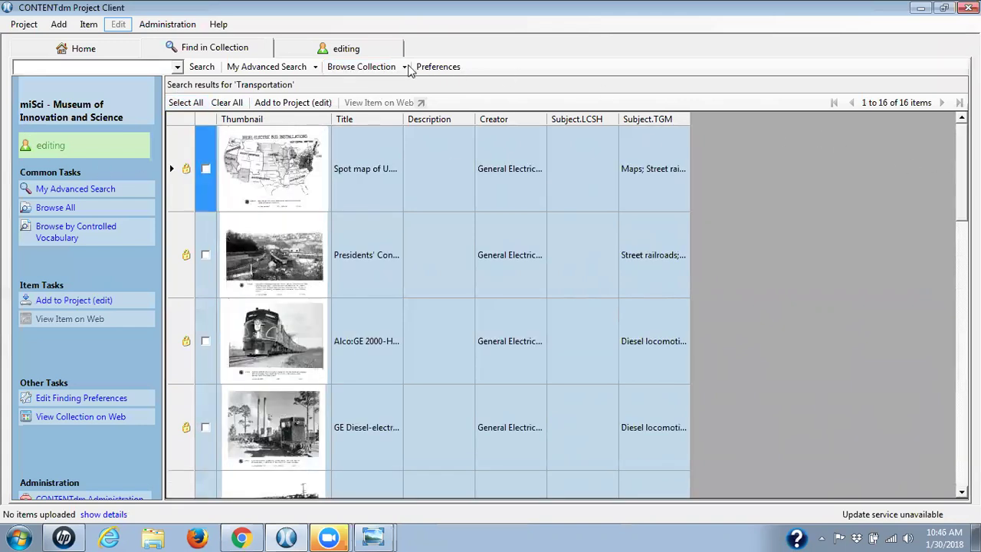
{"action": "left_click", "coordinate": [338, 48]}
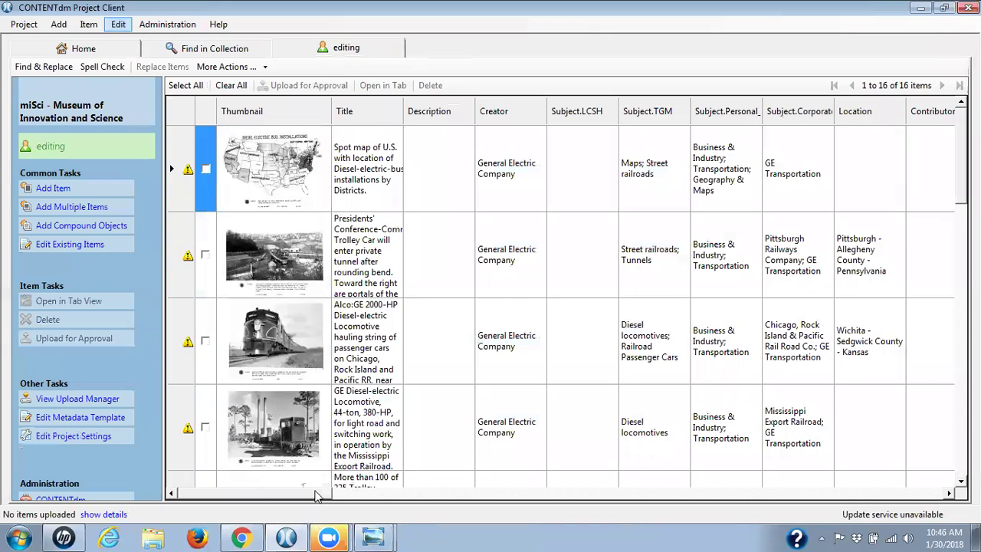
Sort by Subject.Personal_Name, delete the first value, and Fill Down the blank to all items.
{"action": "left_click", "coordinate": [732, 117]}
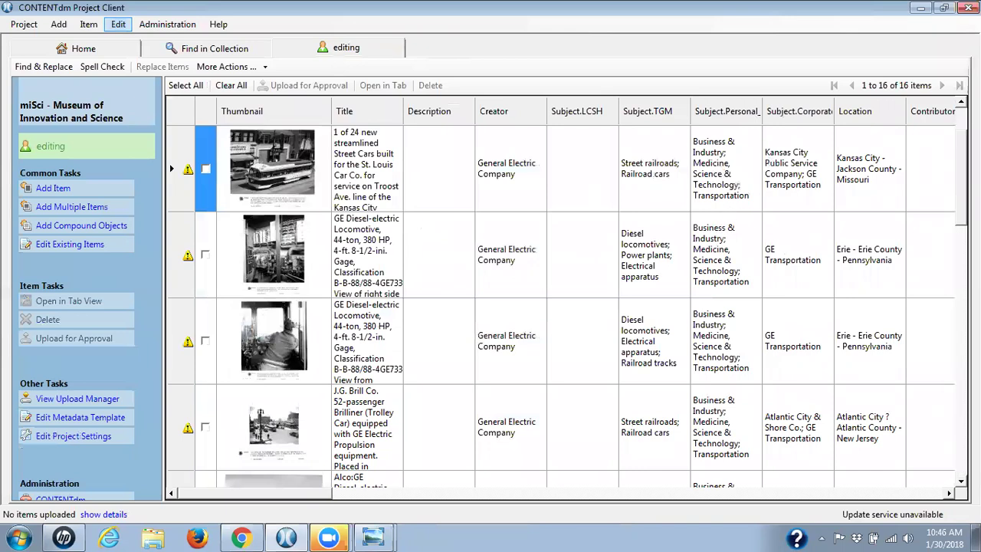
{"action": "scroll", "coordinate": [956, 359], "scroll_direction": "down", "scroll_amount": 6}
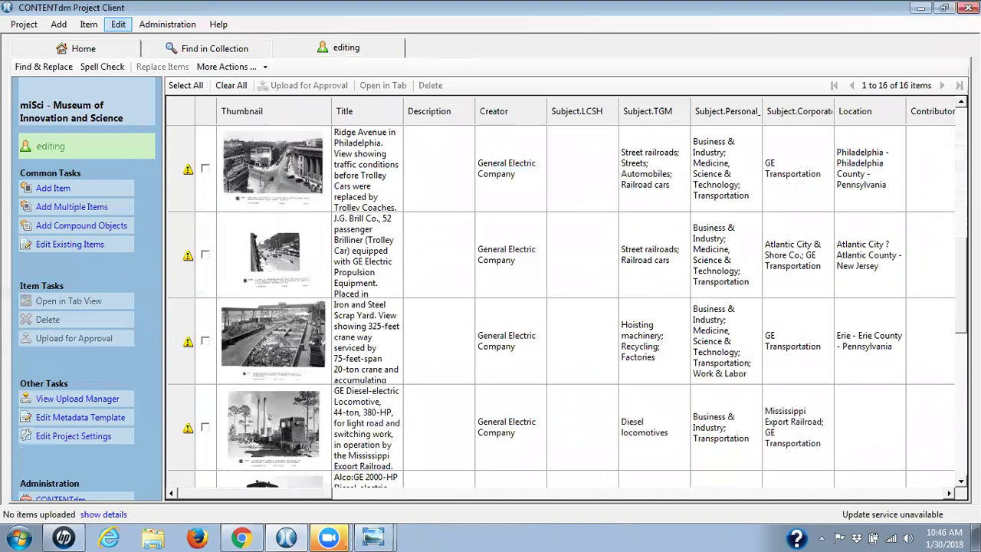
{"action": "scroll", "coordinate": [956, 358], "scroll_direction": "down", "scroll_amount": 8}
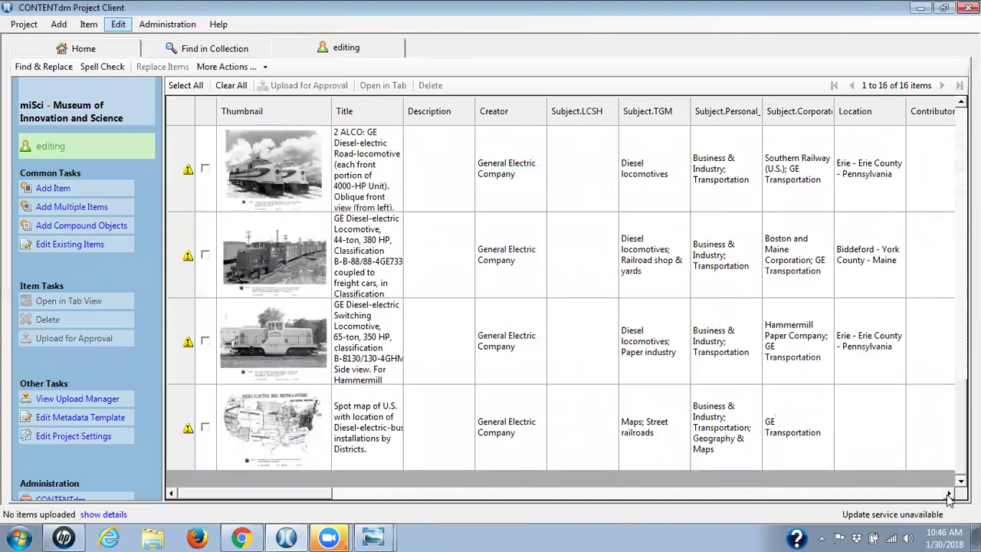
{"action": "scroll", "coordinate": [763, 186], "scroll_direction": "up", "scroll_amount": 14}
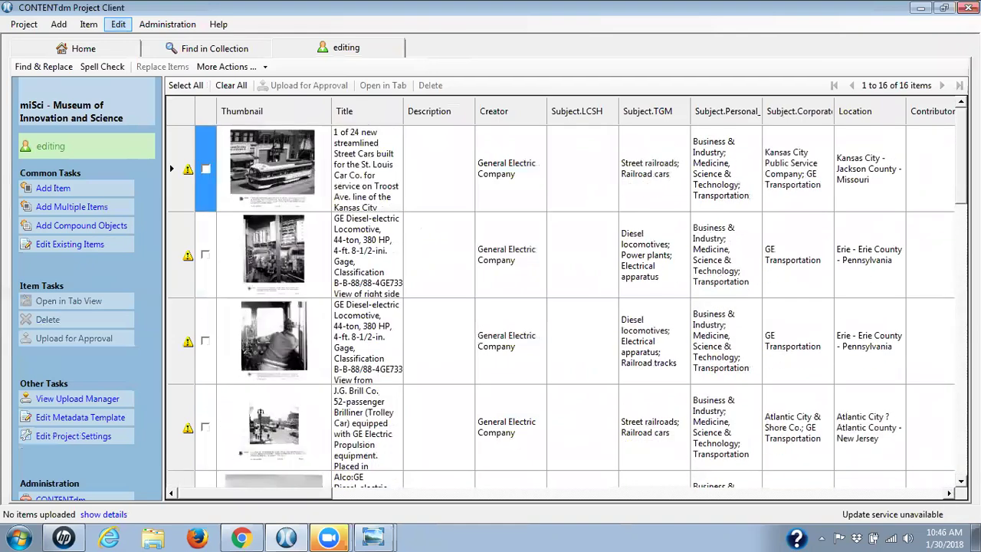
{"action": "left_click", "coordinate": [731, 173]}
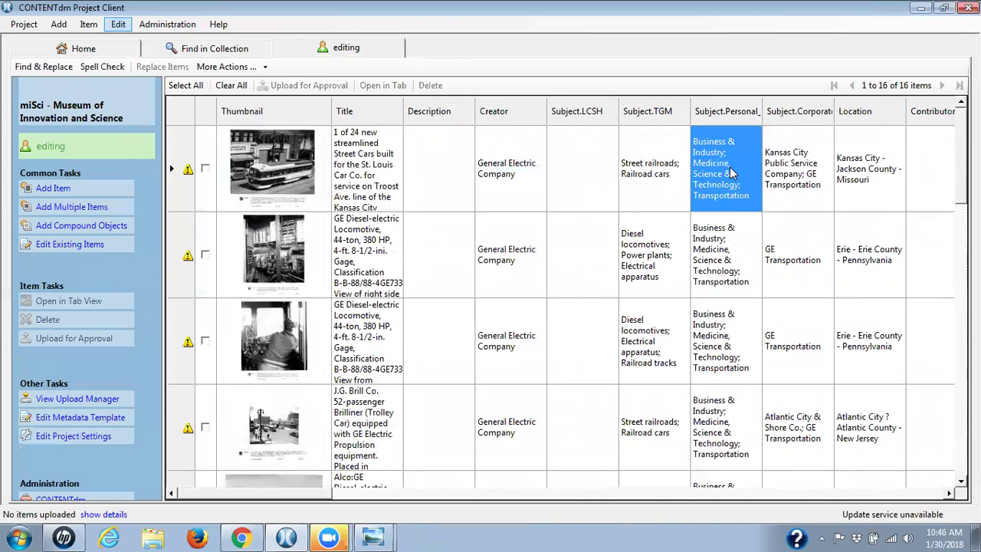
{"action": "key", "text": "Delete"}
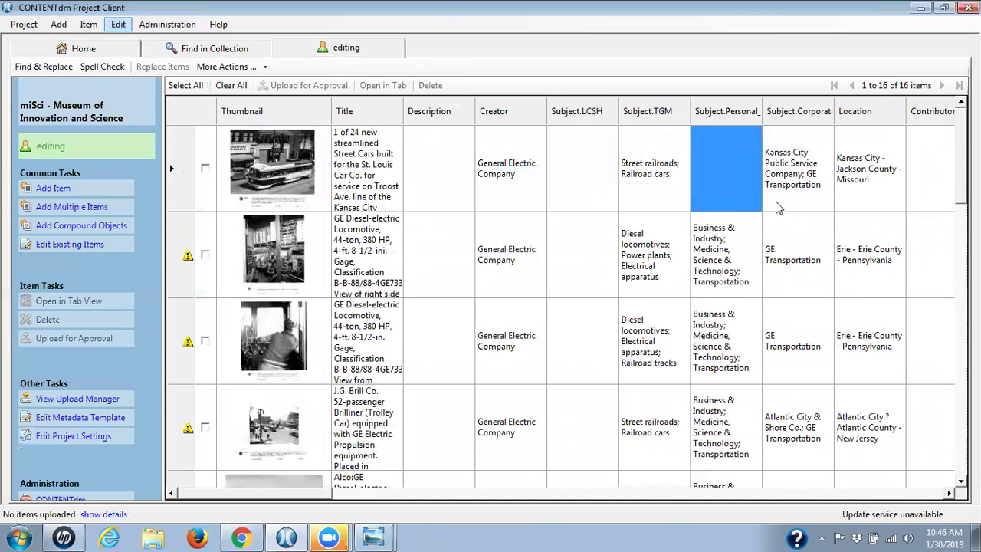
{"action": "left_click", "coordinate": [797, 193]}
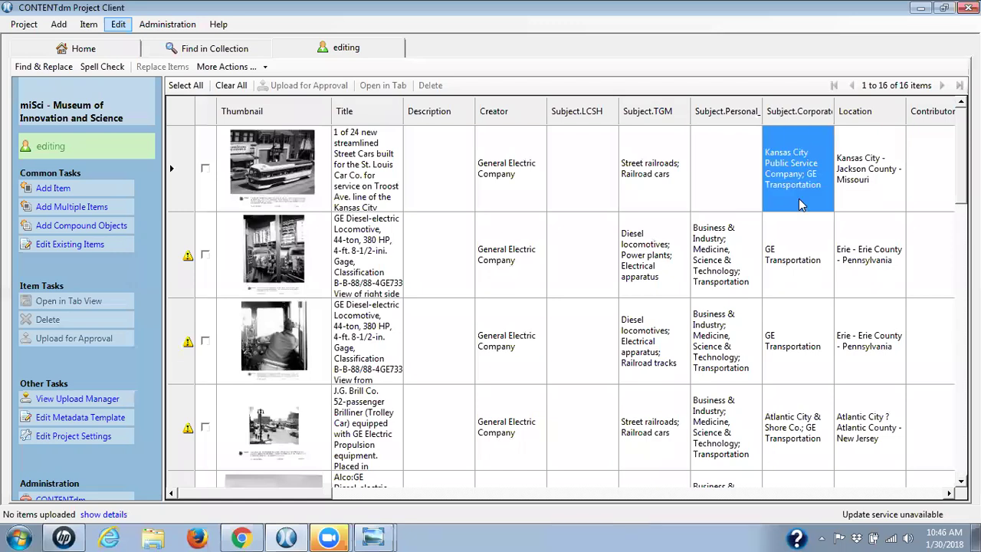
{"action": "left_click", "coordinate": [721, 182]}
{"action": "right_click", "coordinate": [722, 181]}
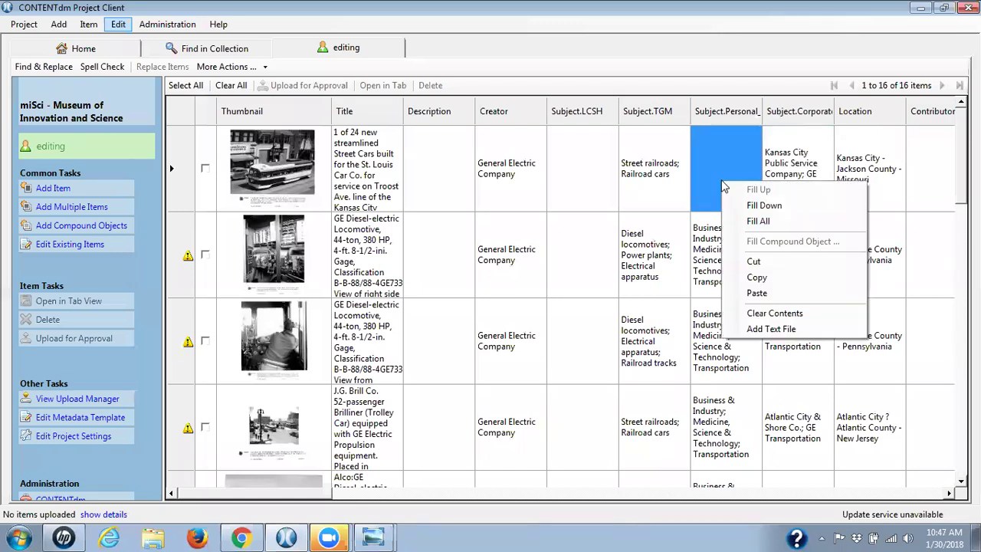
{"action": "left_click", "coordinate": [768, 207]}
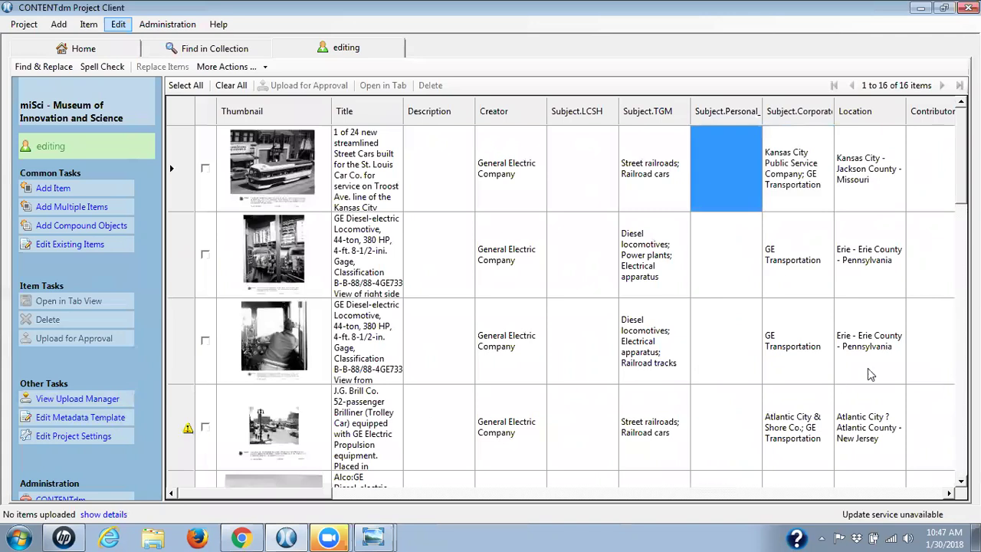
{"action": "scroll", "coordinate": [950, 274], "scroll_direction": "down", "scroll_amount": 1}
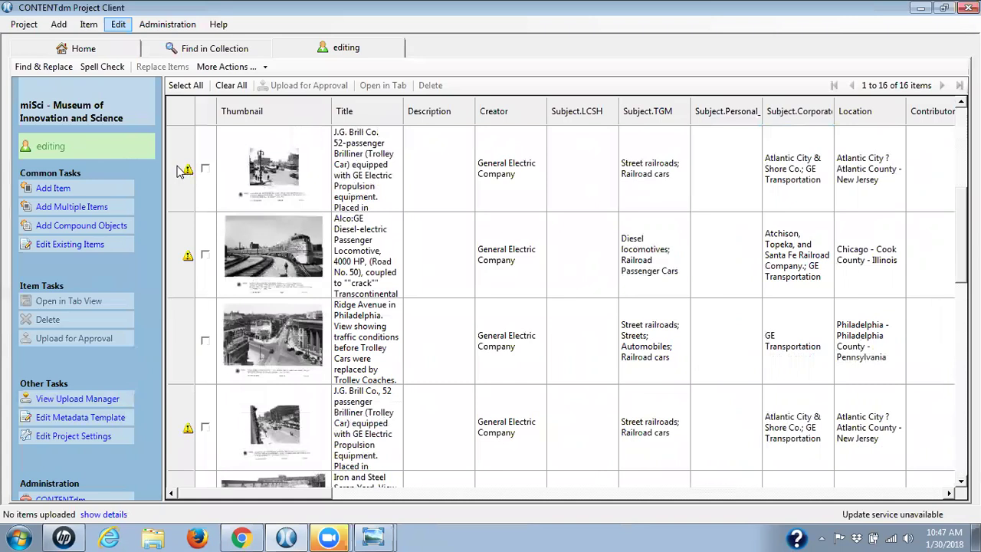
{"action": "mouse_move", "coordinate": [183, 172]}
{"action": "mouse_move", "coordinate": [190, 259]}
{"action": "mouse_move", "coordinate": [188, 432]}
{"action": "scroll", "coordinate": [560, 299], "scroll_direction": "down", "scroll_amount": 8}
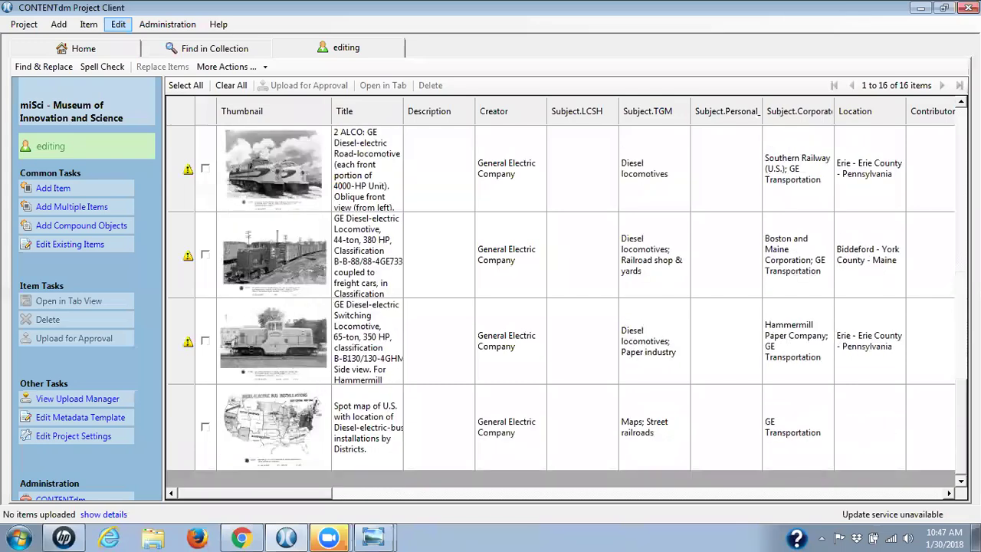
{"action": "scroll", "coordinate": [660, 364], "scroll_direction": "up", "scroll_amount": 10}
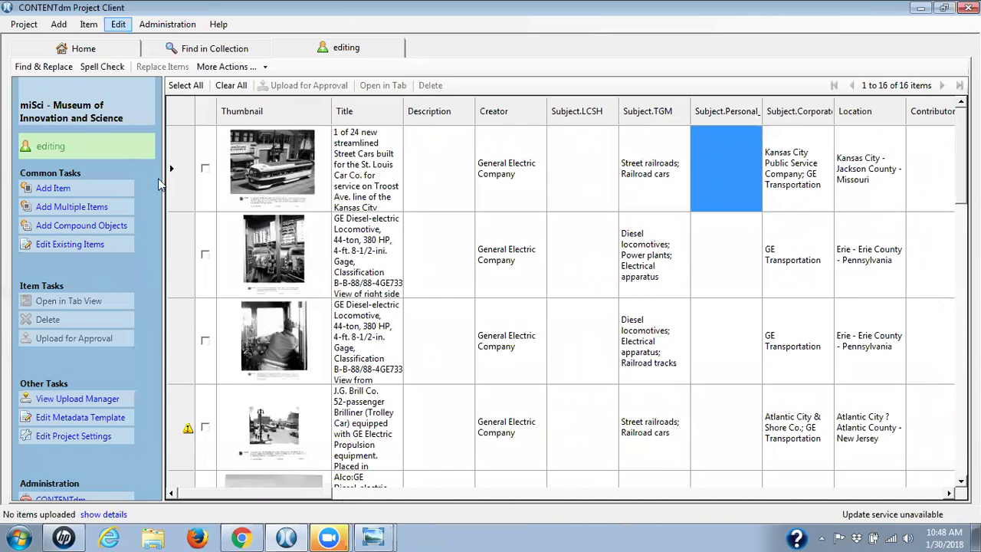
Select every item in the editing project, then switch to the CONTENTdm Administration browser window.
{"action": "left_click", "coordinate": [184, 87]}
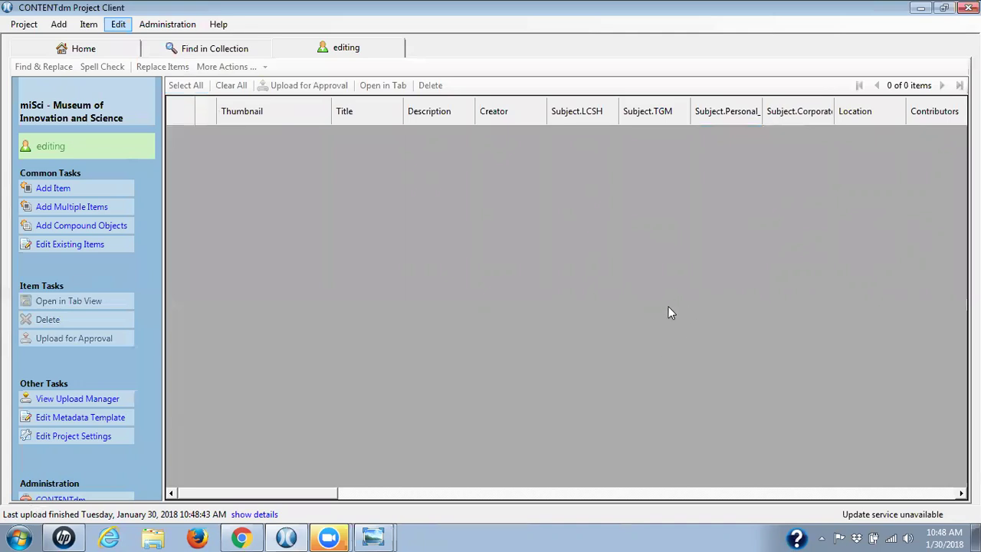
{"action": "key", "text": "alt+Tab"}
{"action": "key", "text": "Tab"}
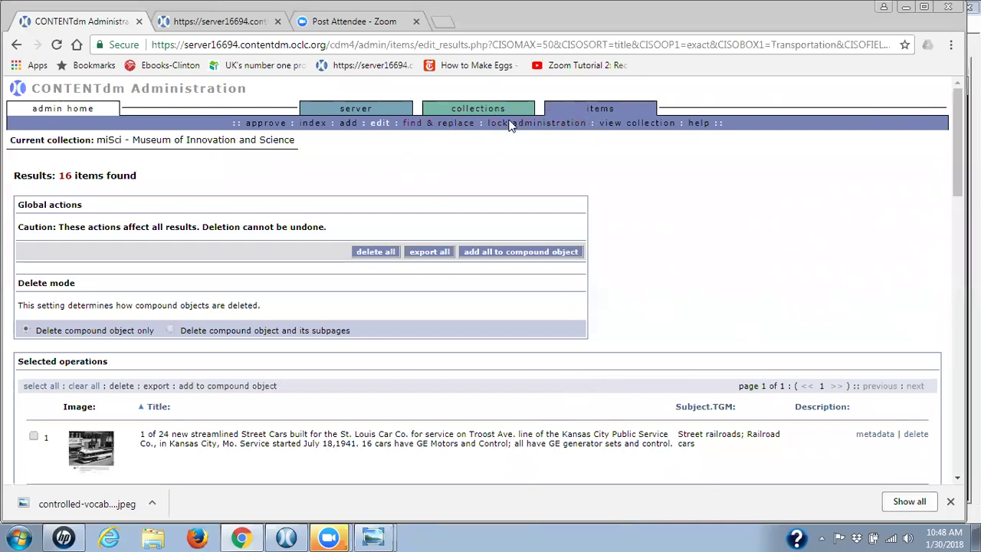
Open the Approve items page and choose to approve all pending items.
{"action": "left_click", "coordinate": [262, 124]}
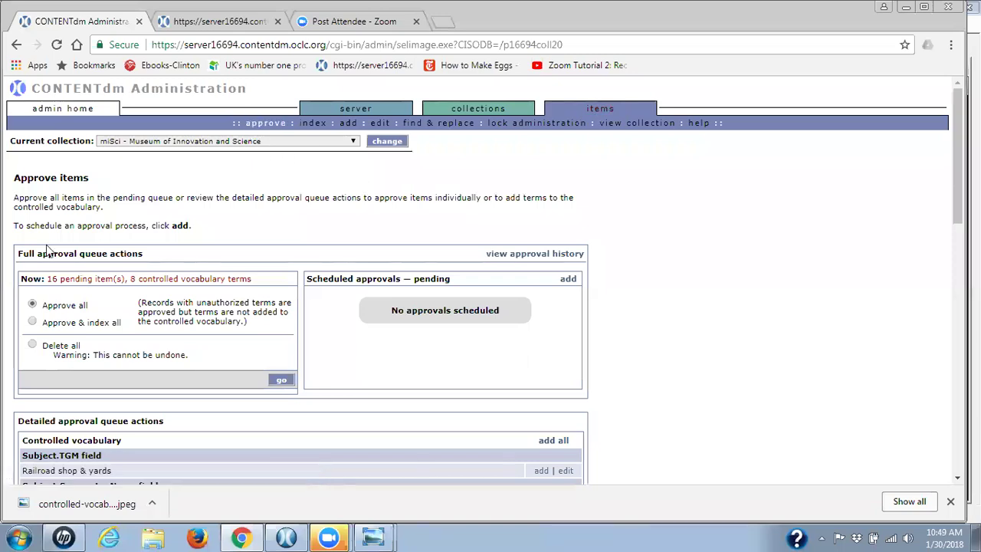
{"action": "left_click", "coordinate": [32, 303]}
{"action": "scroll", "coordinate": [957, 154], "scroll_direction": "down", "scroll_amount": 4}
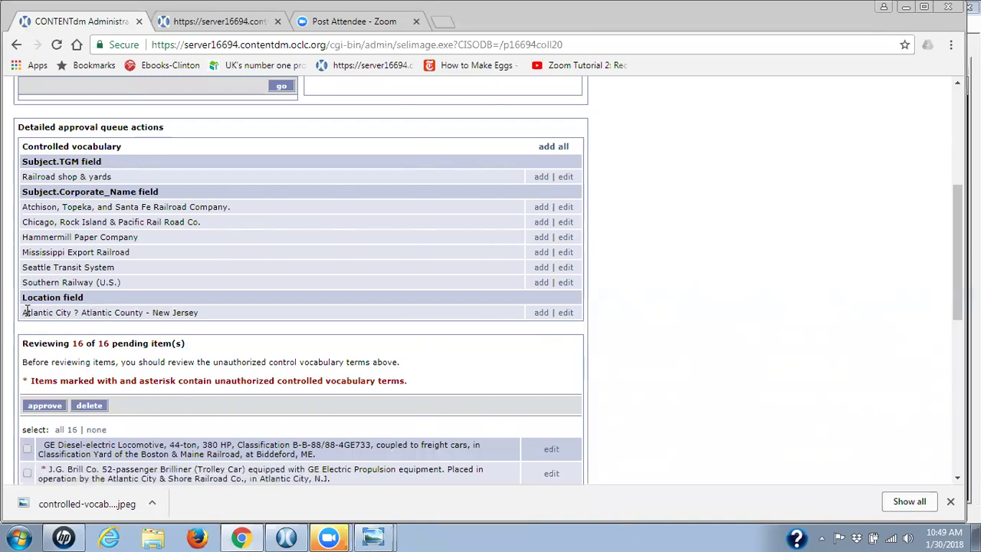
Copy the unauthorized Location term 'Atlantic City ? Atlantic County - New Jersey'.
{"action": "left_click_drag", "start_coordinate": [34, 313], "coordinate": [202, 320]}
{"action": "right_click", "coordinate": [155, 313]}
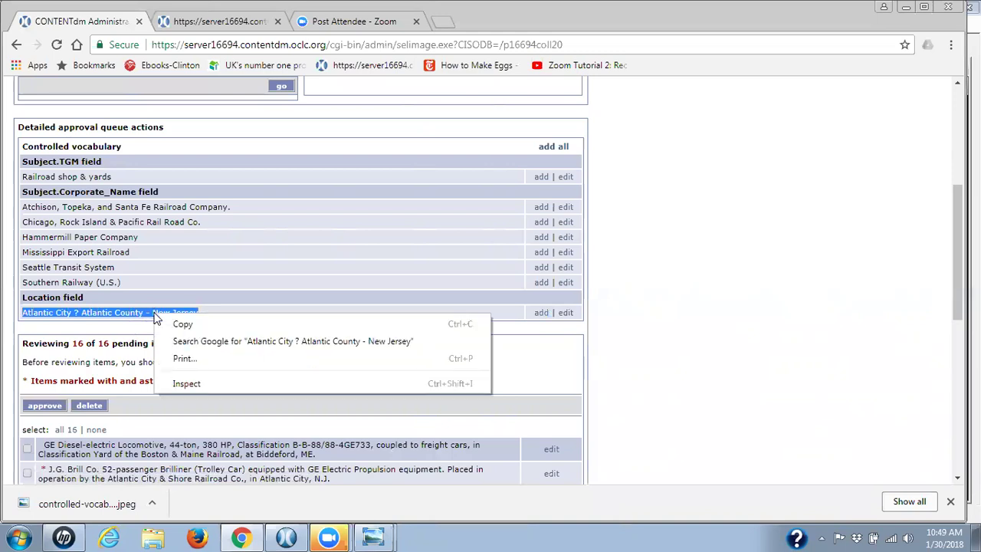
{"action": "left_click", "coordinate": [184, 325]}
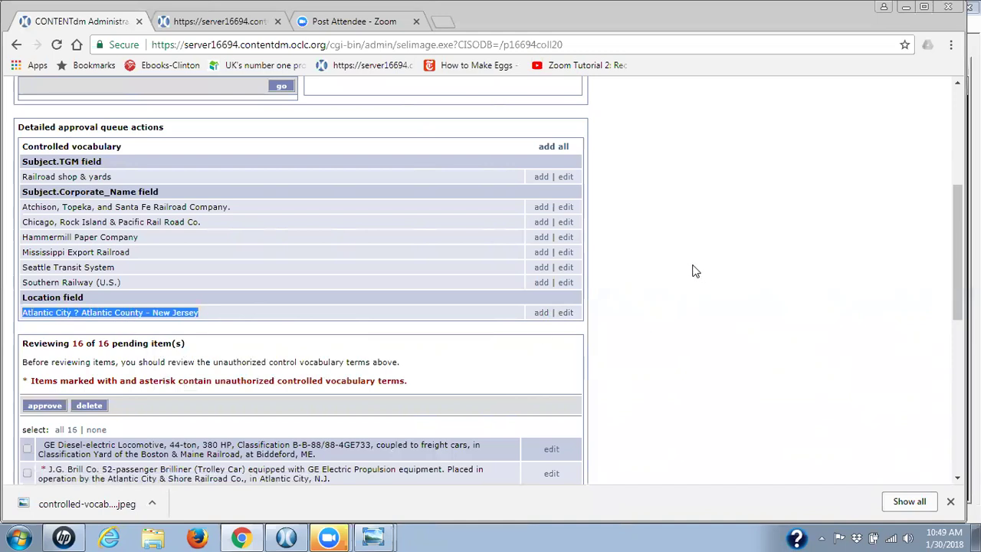
{"action": "scroll", "coordinate": [675, 268], "scroll_direction": "up", "scroll_amount": 4}
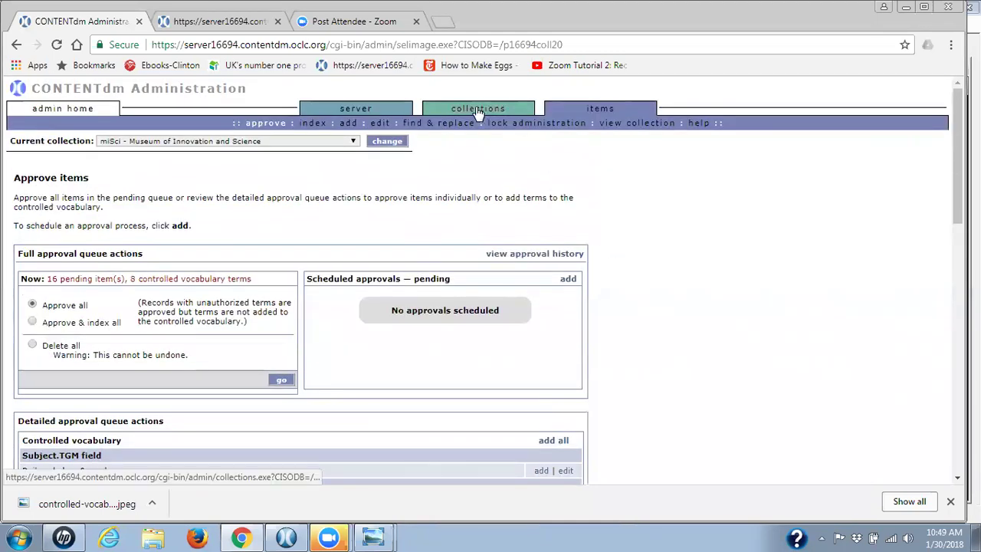
Open the Location field's controlled vocabulary from the collection's Field properties.
{"action": "left_click", "coordinate": [478, 111]}
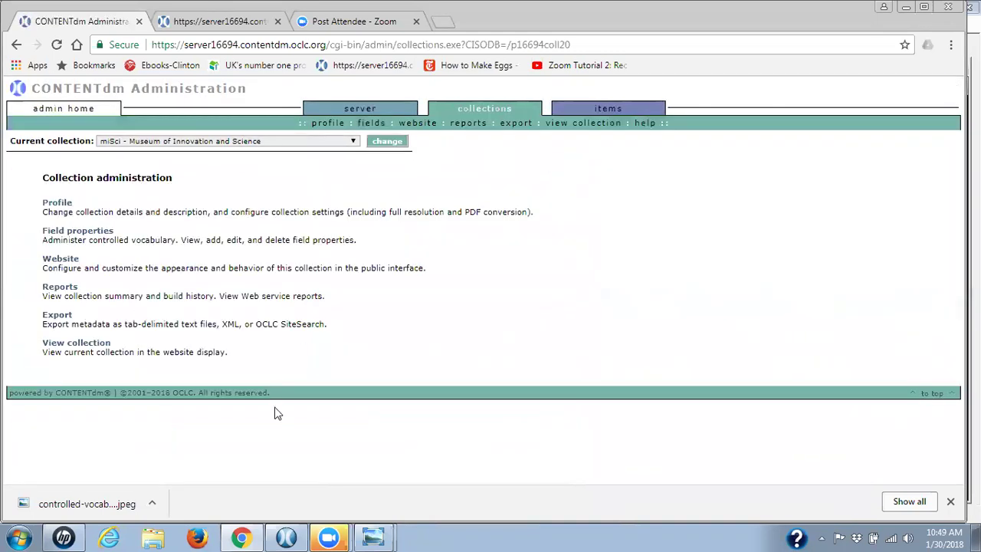
{"action": "left_click", "coordinate": [85, 230]}
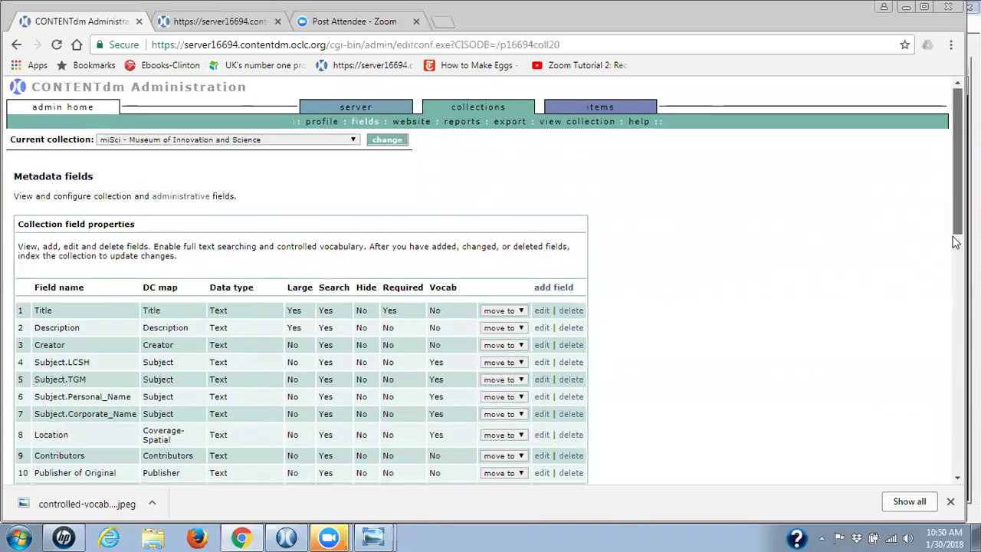
{"action": "left_click_drag", "start_coordinate": [956, 242], "coordinate": [947, 323]}
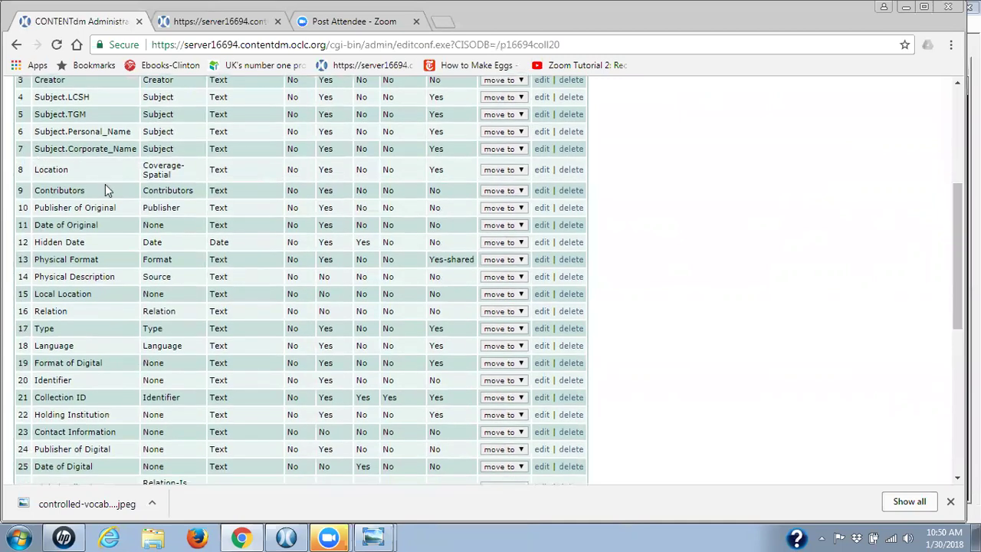
{"action": "left_click", "coordinate": [539, 170]}
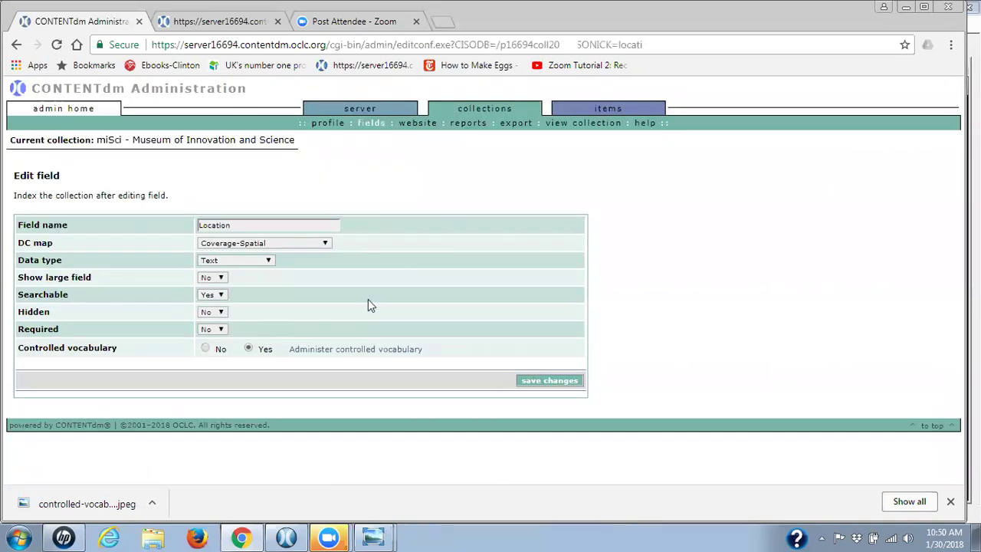
{"action": "left_click", "coordinate": [345, 355]}
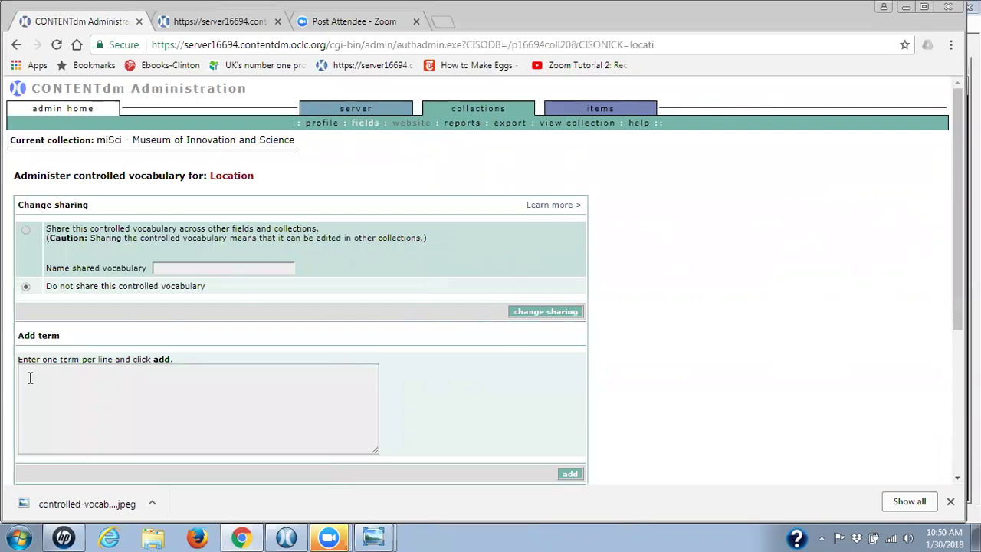
Paste the copied term, replace the ? with a hyphen, and add it to the vocabulary.
{"action": "right_click", "coordinate": [32, 355]}
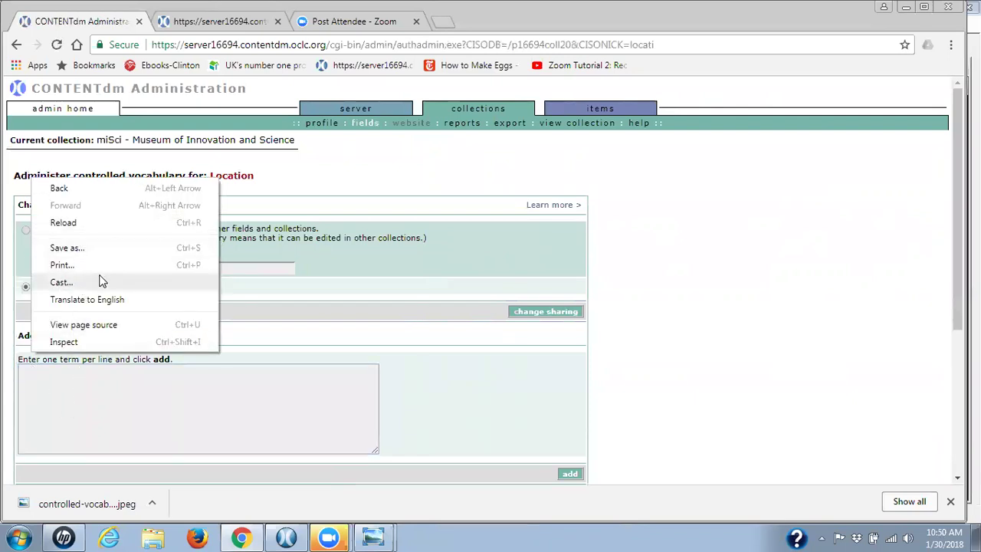
{"action": "left_click", "coordinate": [33, 375]}
{"action": "right_click", "coordinate": [33, 375]}
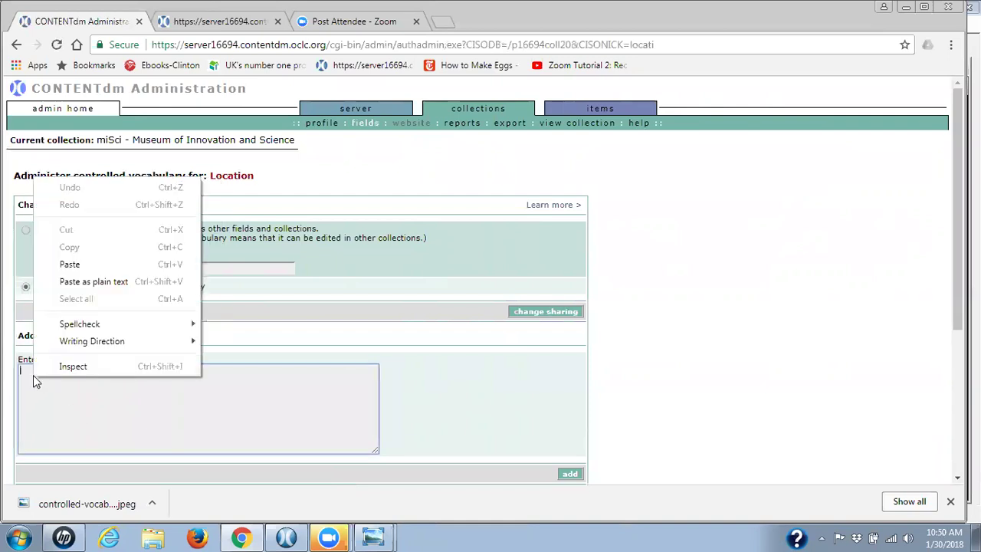
{"action": "left_click", "coordinate": [70, 263]}
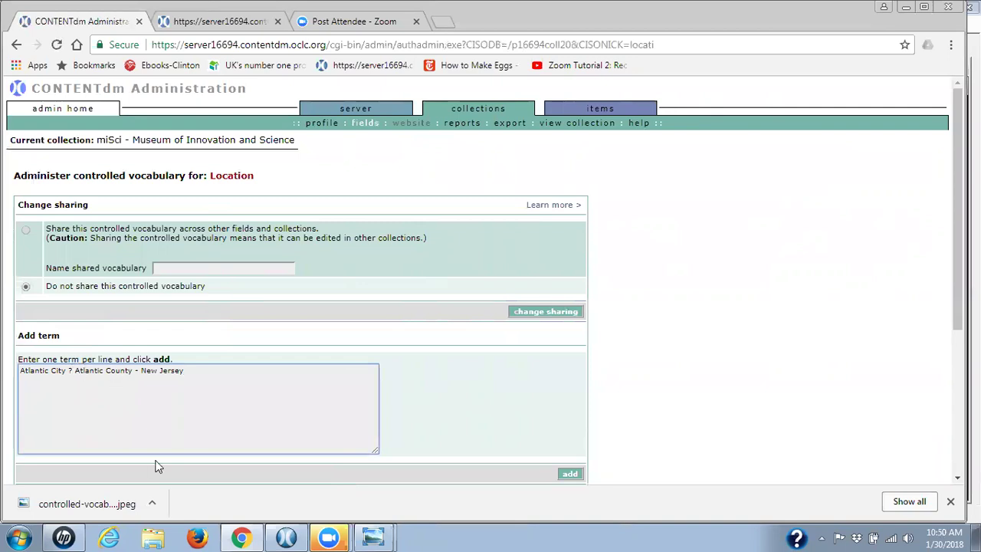
{"action": "key", "text": "BackSpace"}
{"action": "type", "text": "-"}
{"action": "left_click", "coordinate": [563, 474]}
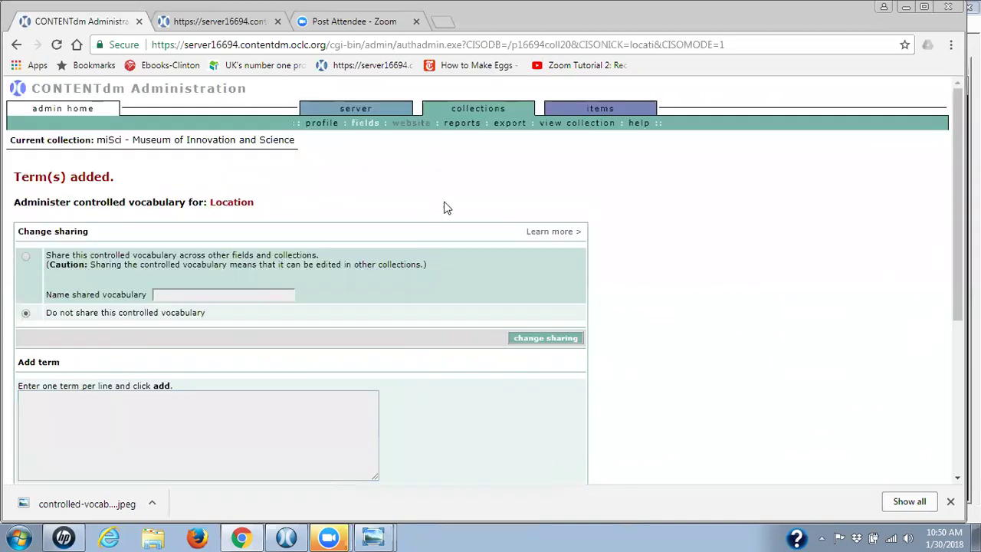
From Approve items, list the pending items using the 'Atlantic City ? Atlantic County' Location term.
{"action": "left_click", "coordinate": [605, 109]}
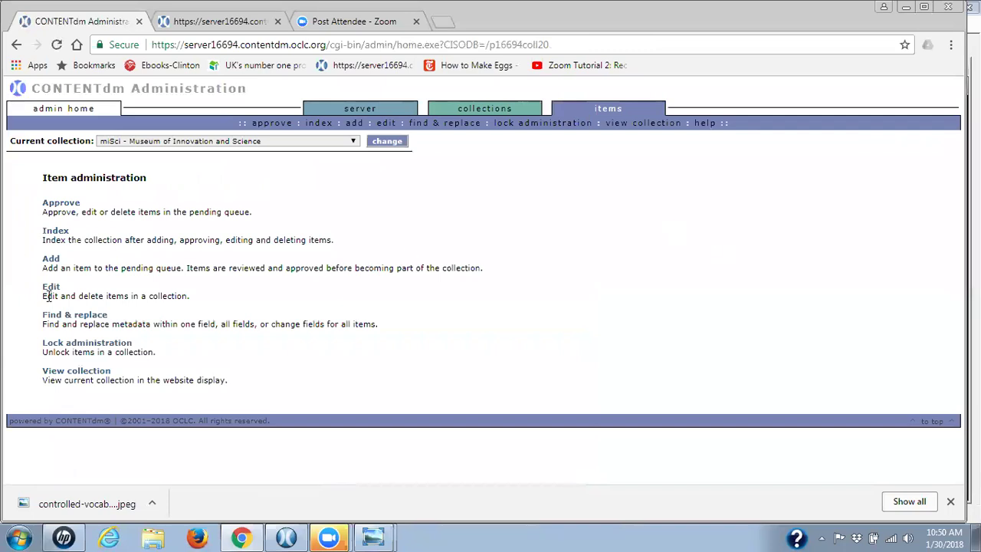
{"action": "left_click", "coordinate": [61, 202]}
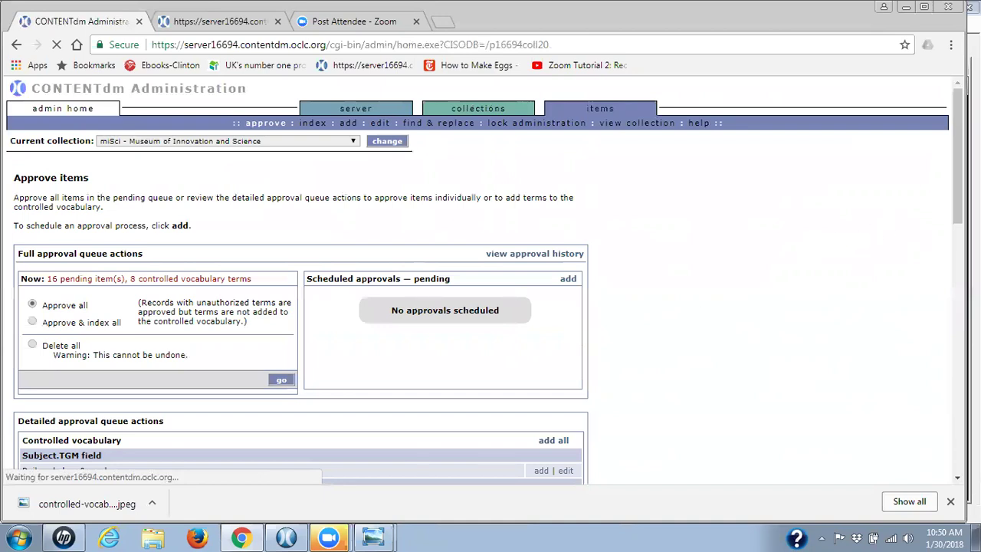
{"action": "scroll", "coordinate": [299, 280], "scroll_direction": "down", "scroll_amount": 5}
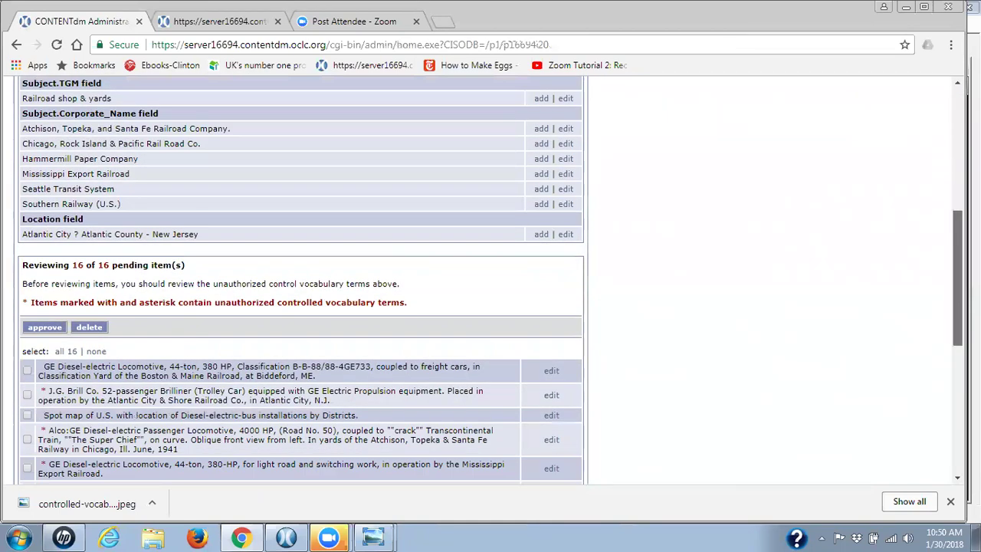
{"action": "scroll", "coordinate": [10, 149], "scroll_direction": "up", "scroll_amount": 1}
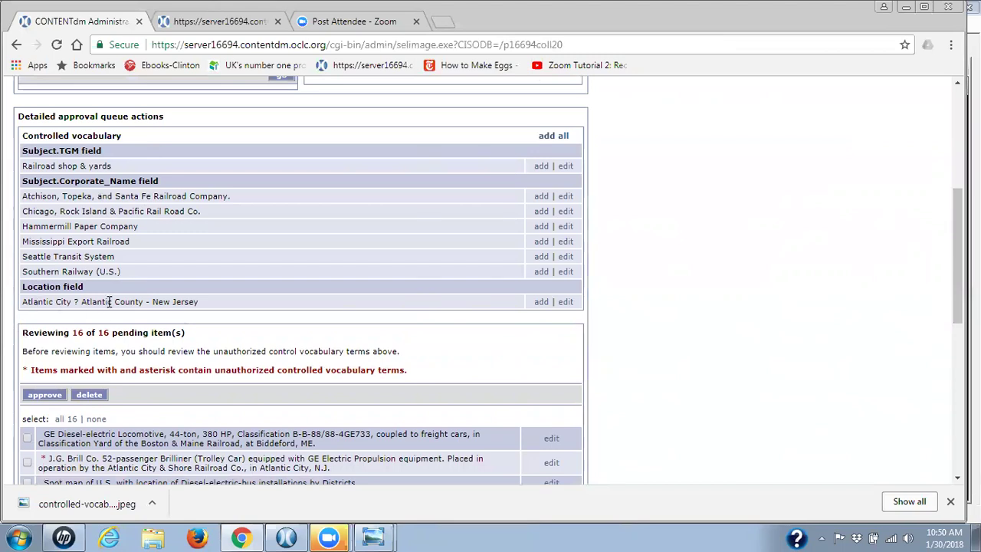
{"action": "left_click", "coordinate": [565, 301]}
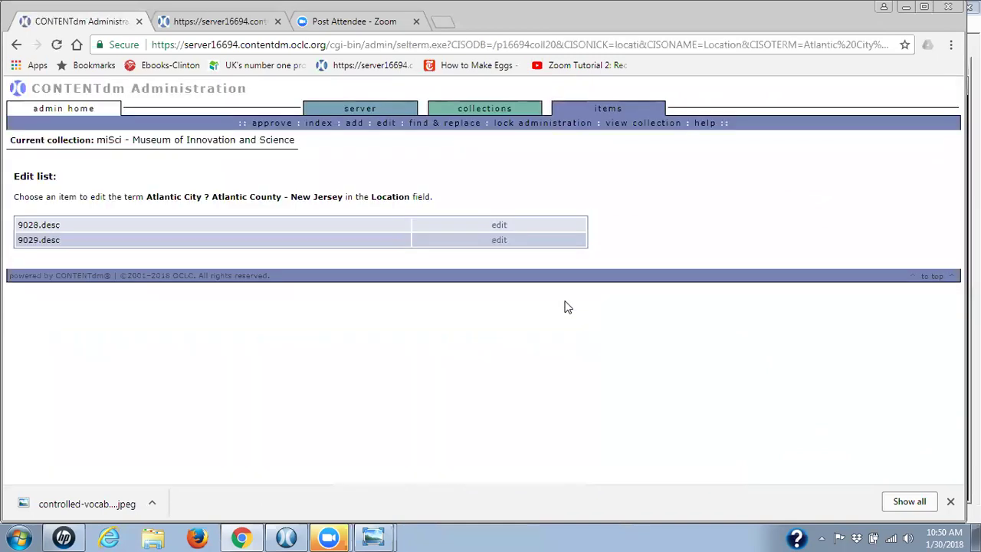
Change item 9028.desc's Location to 'Atlantic City - Atlantic County - New Jersey'.
{"action": "left_click", "coordinate": [499, 225]}
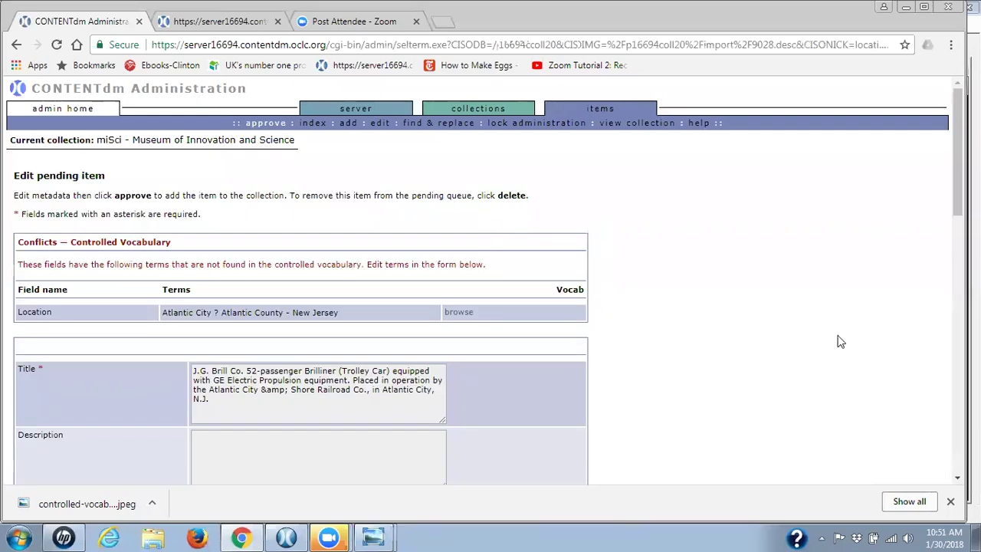
{"action": "scroll", "coordinate": [957, 153], "scroll_direction": "down", "scroll_amount": 5}
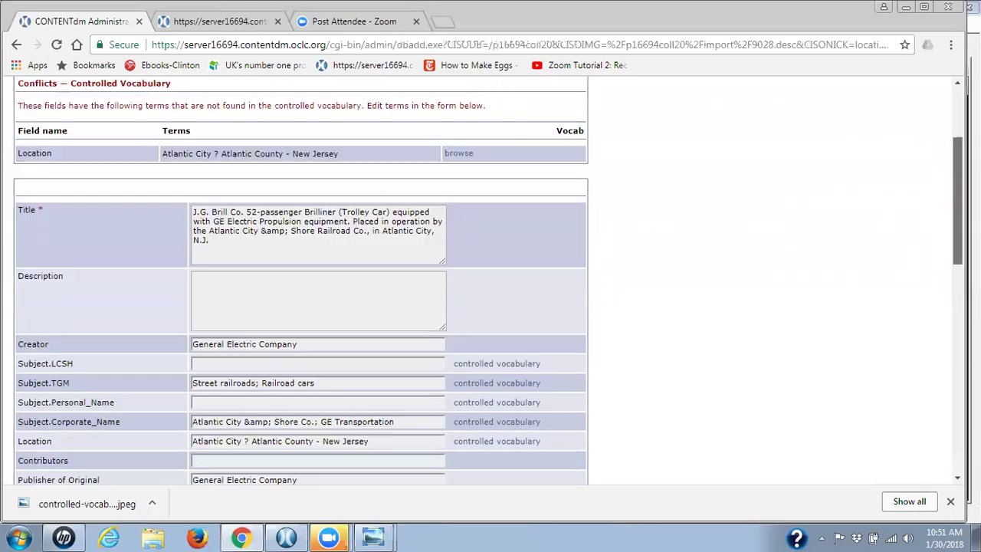
{"action": "scroll", "coordinate": [957, 261], "scroll_direction": "down", "scroll_amount": 1}
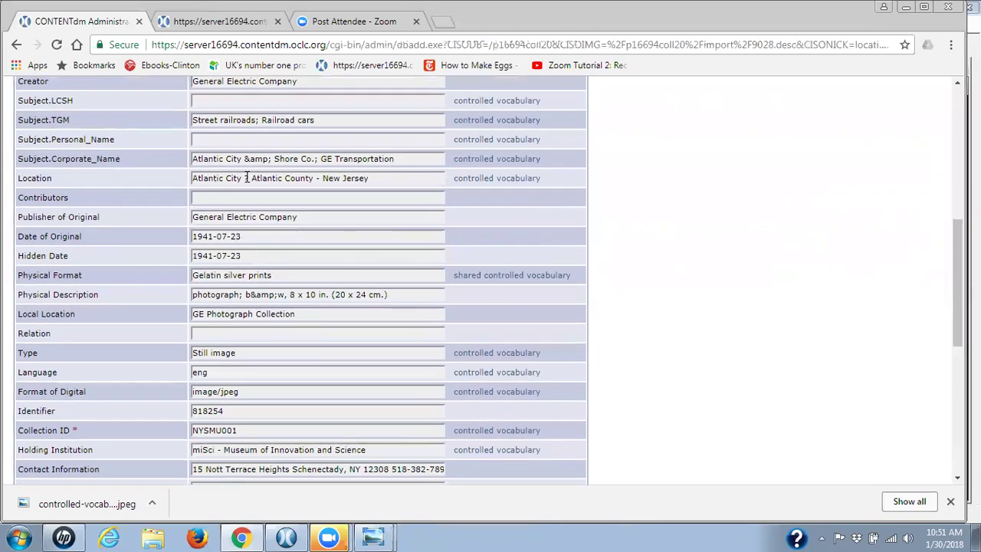
{"action": "left_click", "coordinate": [248, 177]}
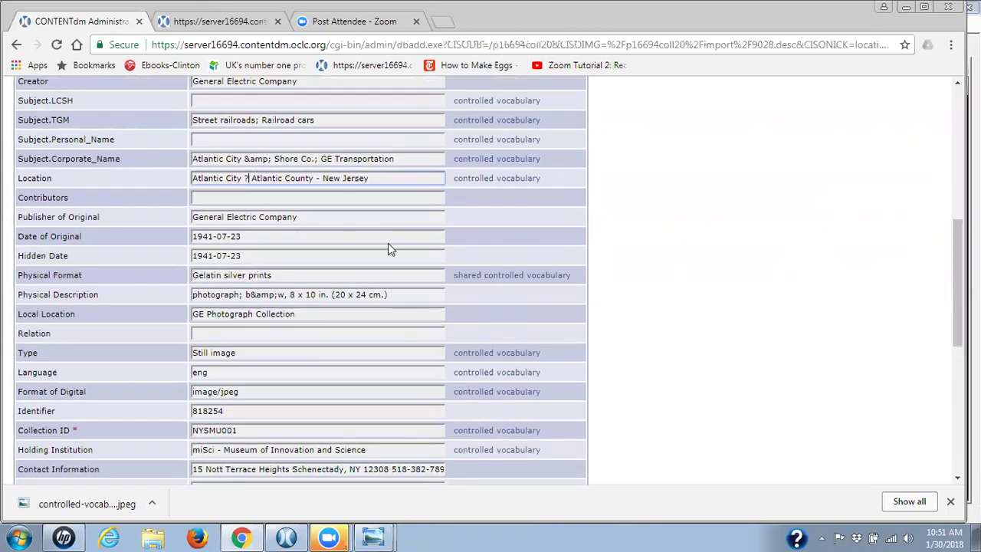
{"action": "key", "text": "BackSpace"}
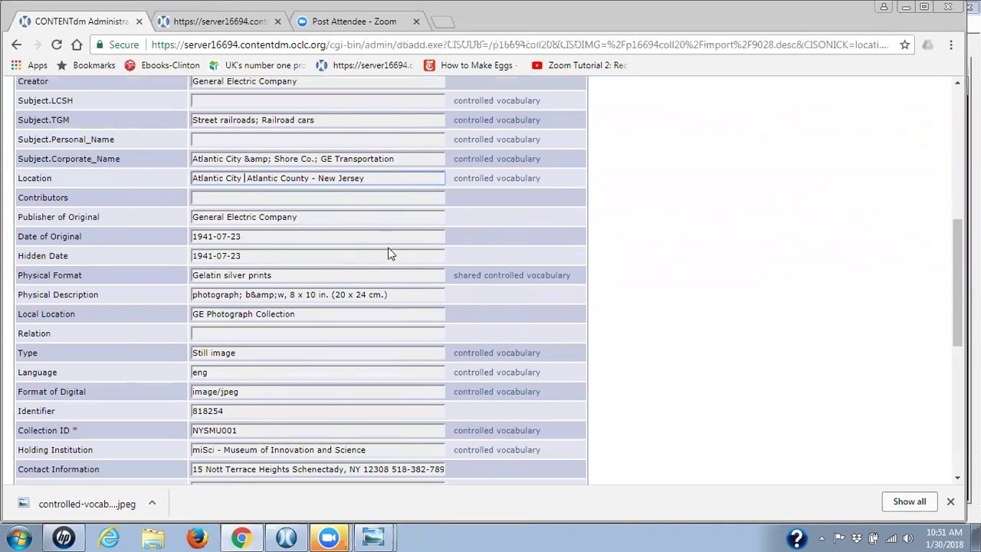
{"action": "type", "text": "-"}
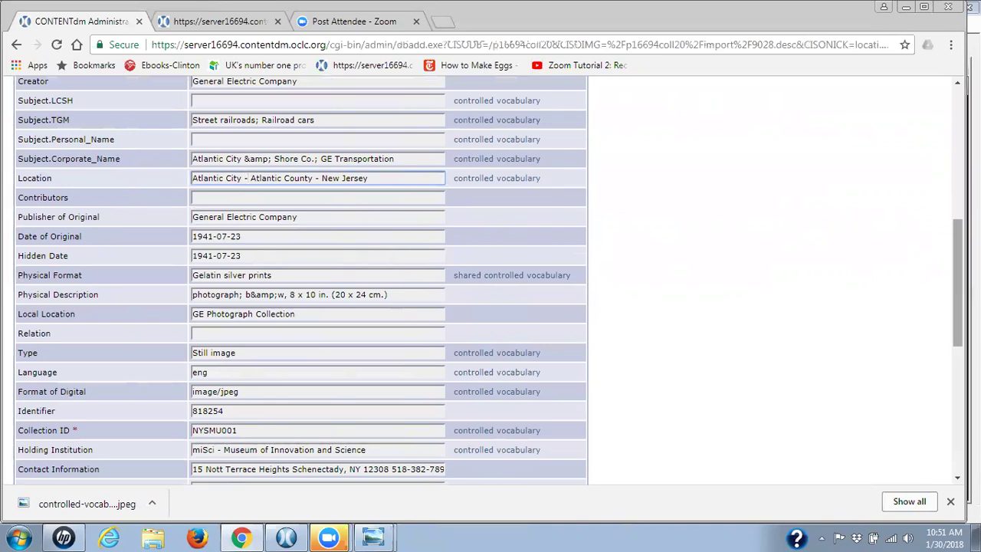
Try approving item 9028, dismiss the unauthorized-terms warning, and return to Approve items.
{"action": "left_click_drag", "start_coordinate": [950, 323], "coordinate": [950, 422]}
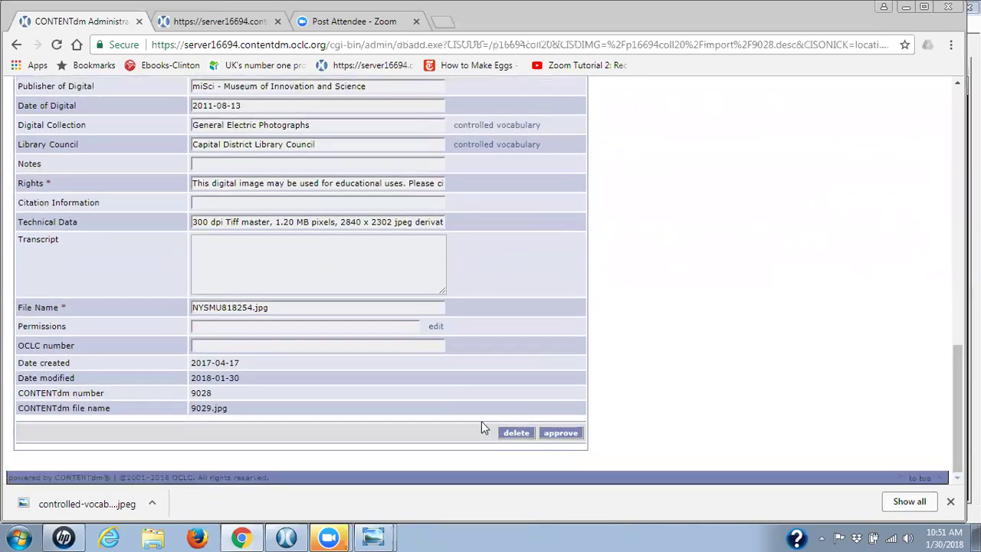
{"action": "left_click", "coordinate": [559, 433]}
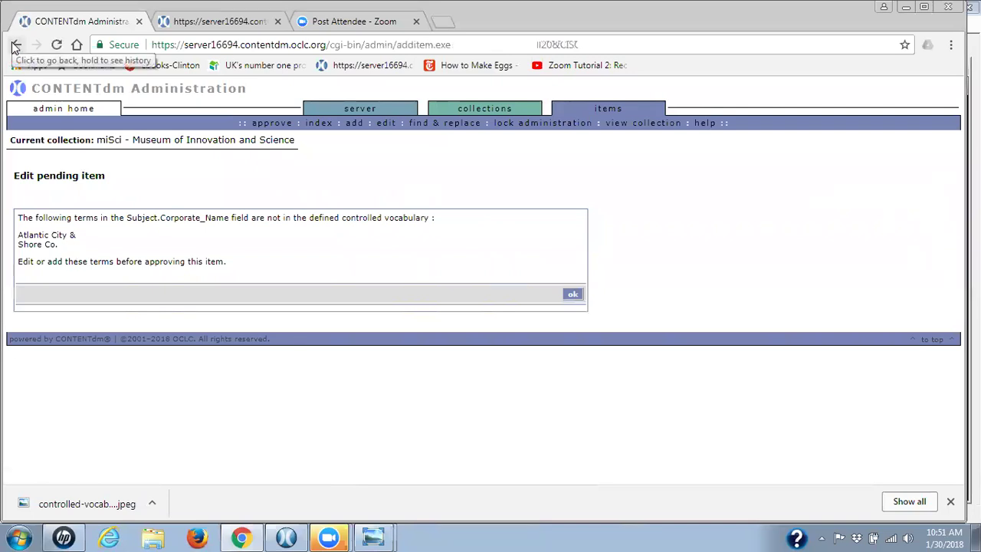
{"action": "left_click", "coordinate": [572, 294]}
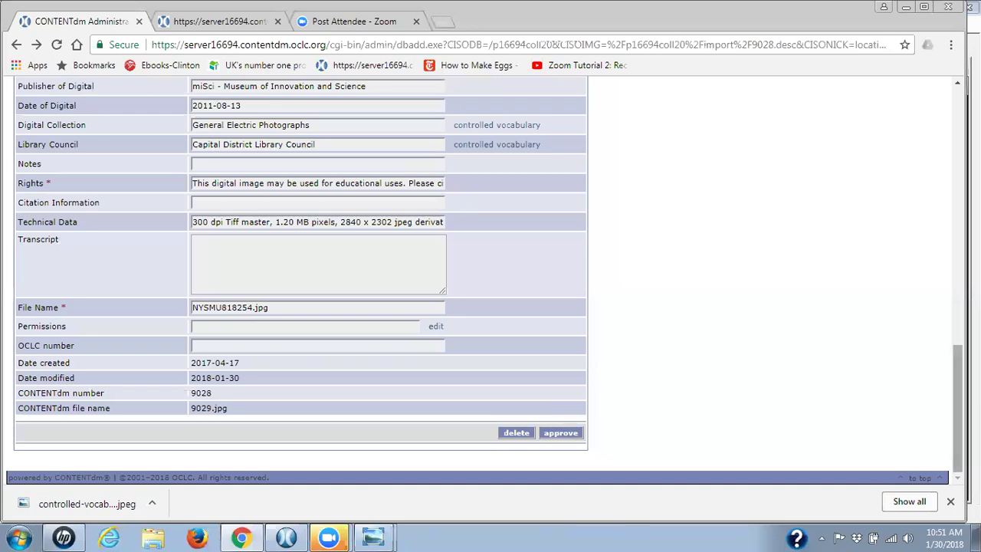
{"action": "scroll", "coordinate": [259, 325], "scroll_direction": "up", "scroll_amount": 10}
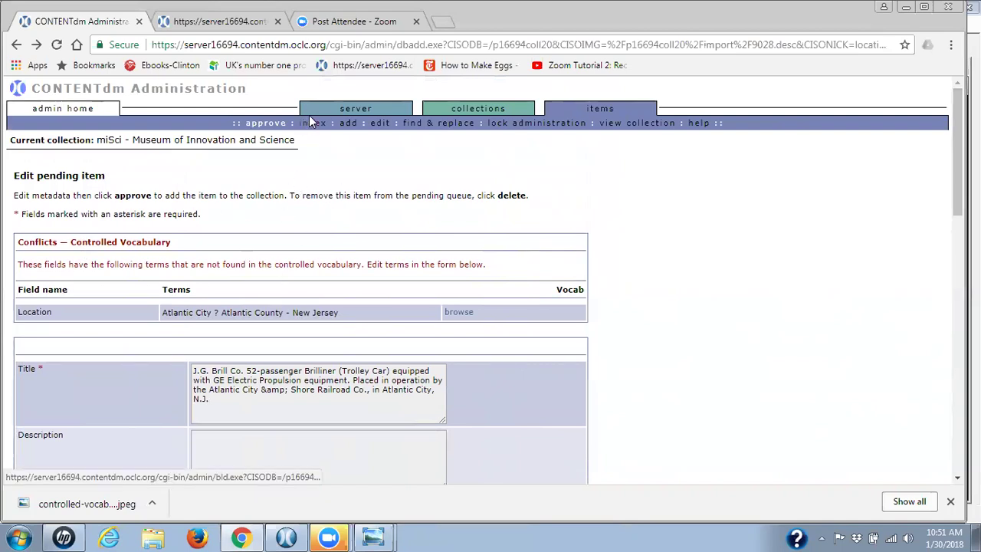
{"action": "left_click", "coordinate": [261, 123]}
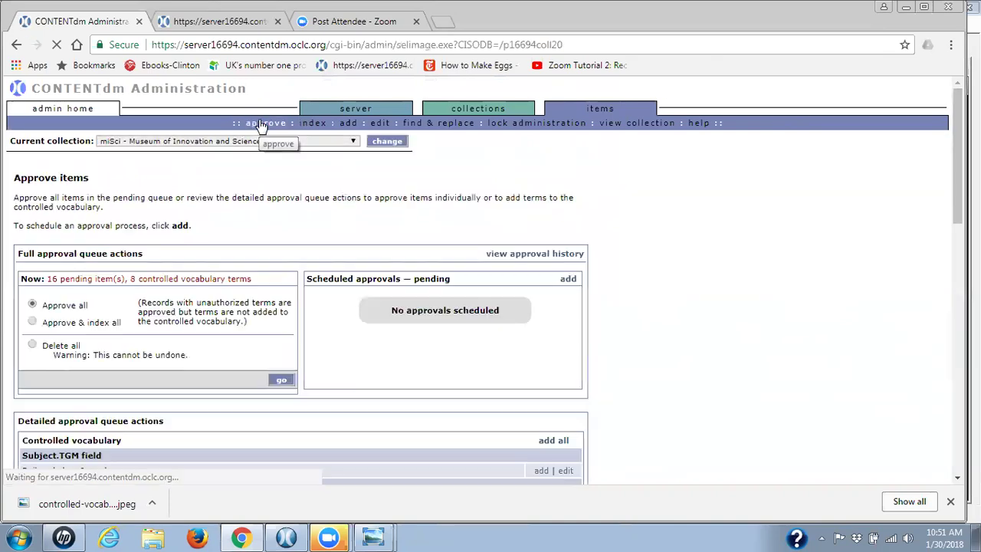
Add Railroad shop & yards, Atchison, Topeka, and Santa Fe, and Chicago, Rock Island & Pacific to the vocabulary.
{"action": "scroll", "coordinate": [956, 322], "scroll_direction": "down", "scroll_amount": 1}
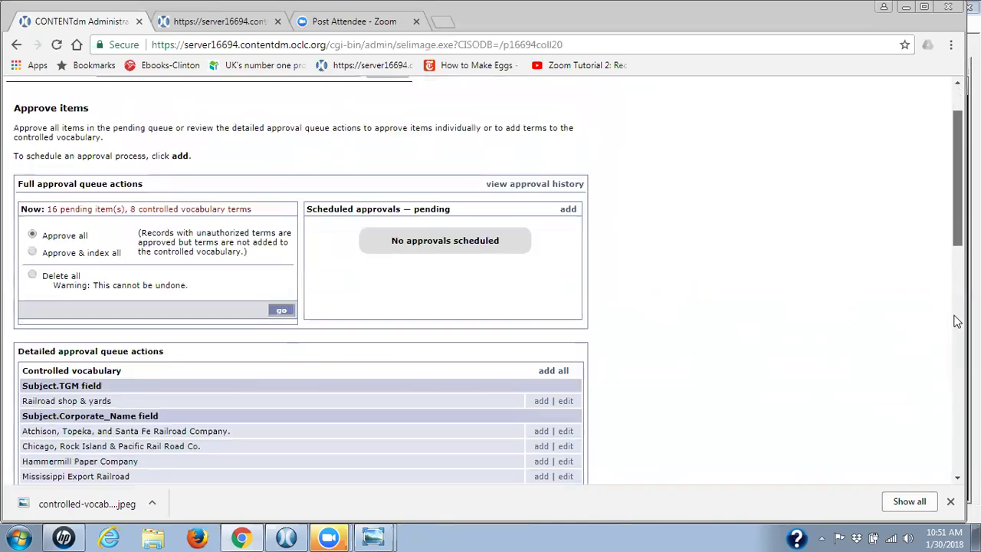
{"action": "scroll", "coordinate": [956, 322], "scroll_direction": "down", "scroll_amount": 6}
{"action": "scroll", "coordinate": [69, 293], "scroll_direction": "up", "scroll_amount": 4}
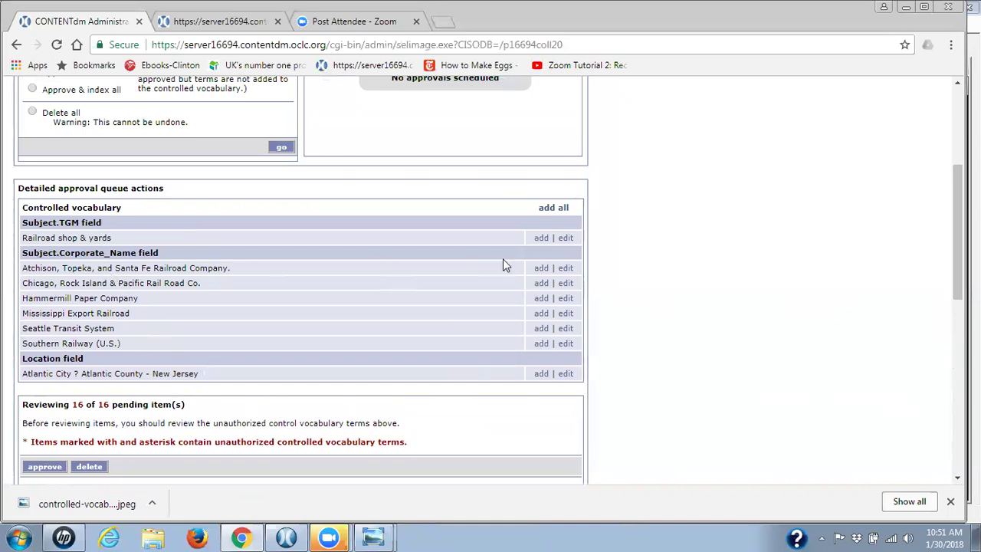
{"action": "left_click", "coordinate": [541, 238]}
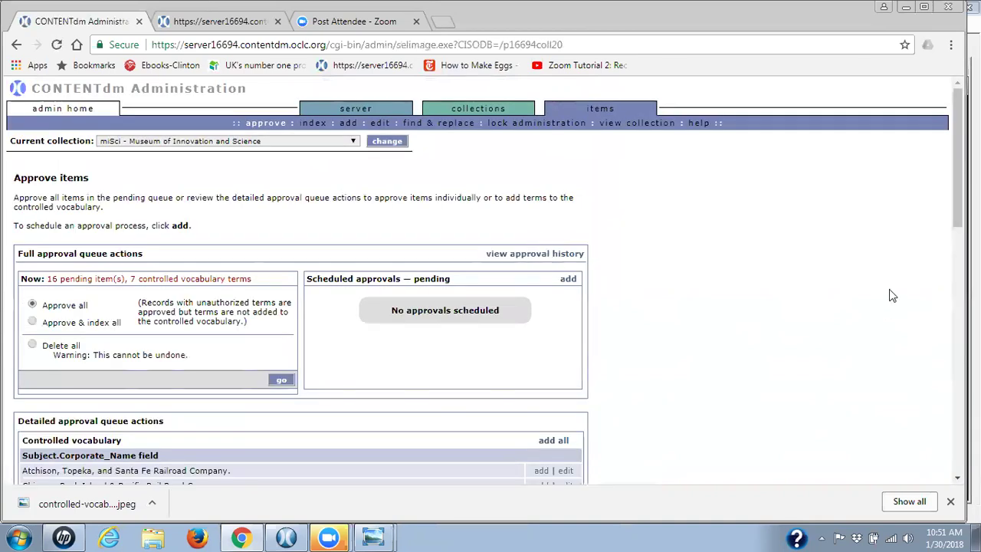
{"action": "scroll", "coordinate": [618, 297], "scroll_direction": "down", "scroll_amount": 2}
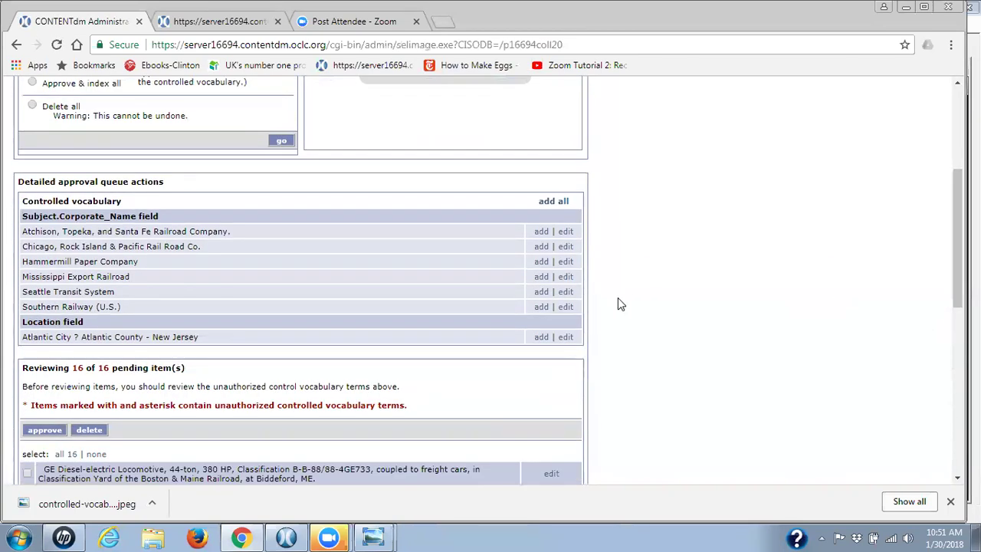
{"action": "left_click", "coordinate": [541, 232]}
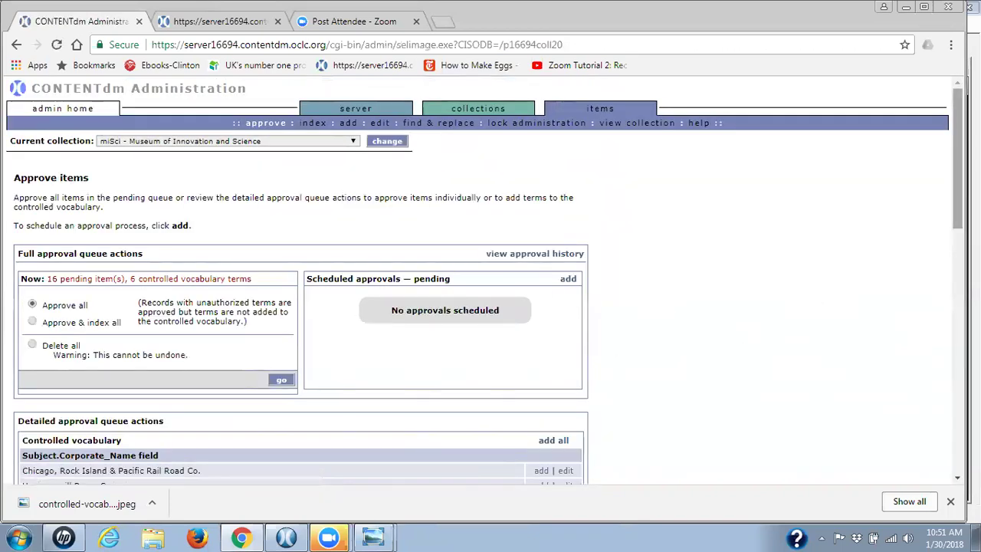
{"action": "scroll", "coordinate": [540, 244], "scroll_direction": "down", "scroll_amount": 3}
{"action": "left_click", "coordinate": [541, 240]}
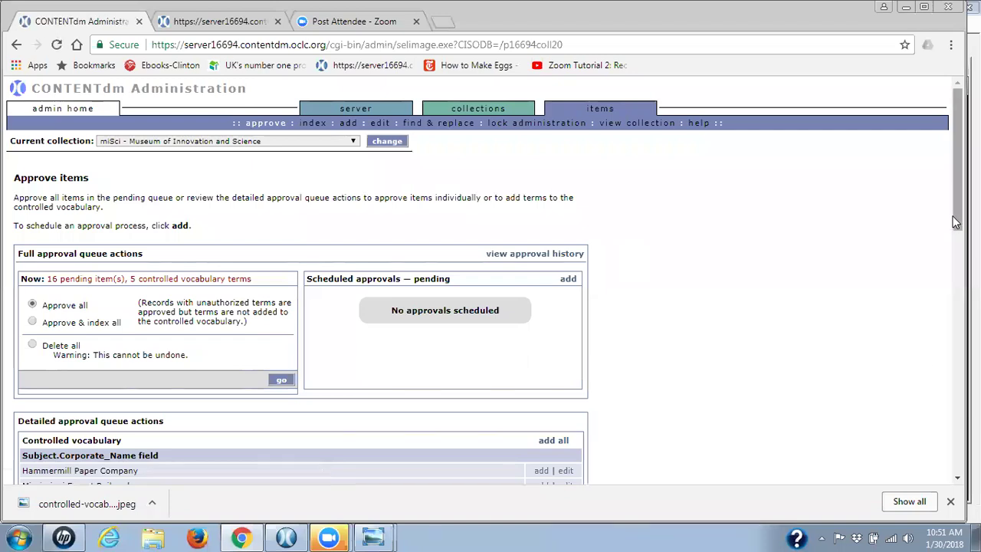
Add Hammermill Paper Company, Mississippi Export Railroad, Seattle Transit System and Southern Railway (U.S.) to the vocabulary.
{"action": "scroll", "coordinate": [148, 322], "scroll_direction": "down", "scroll_amount": 3}
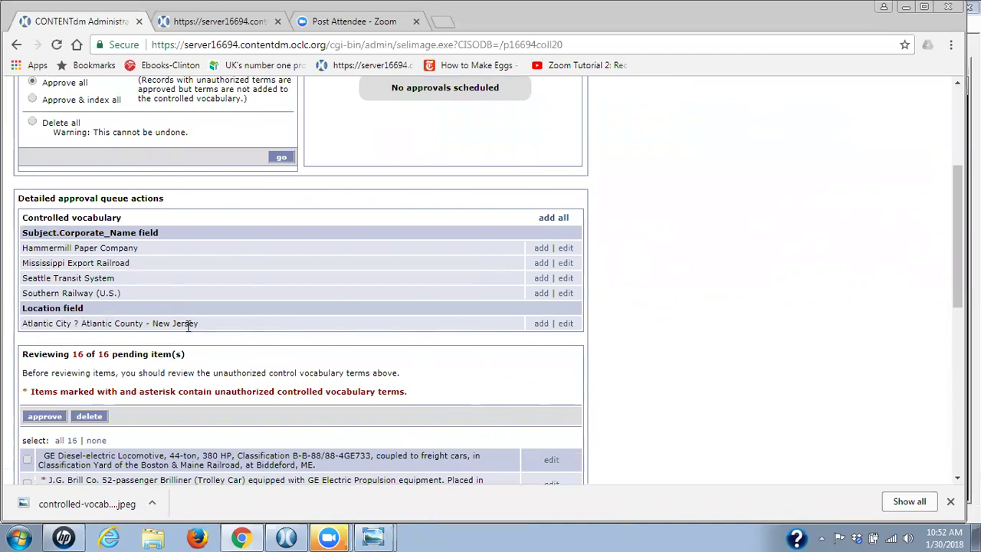
{"action": "left_click", "coordinate": [540, 247]}
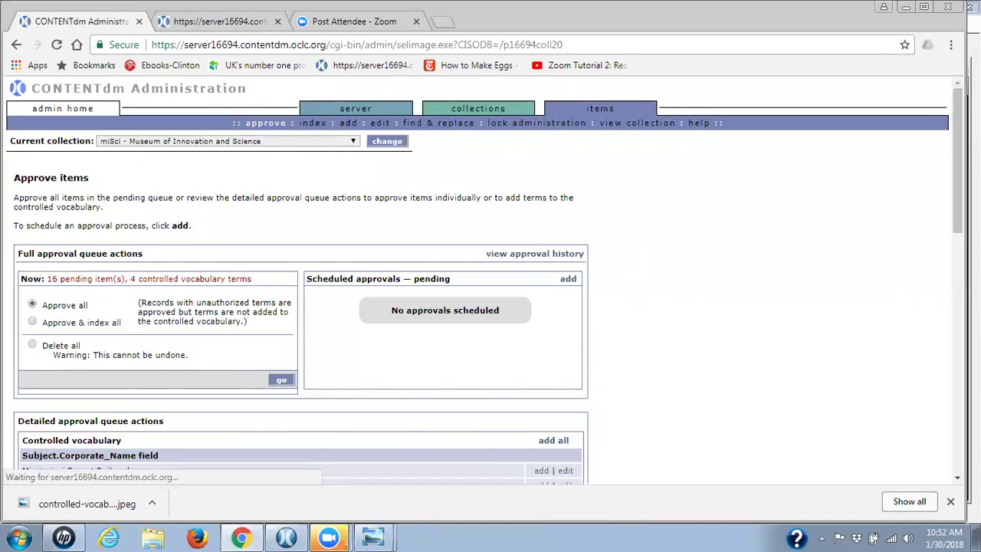
{"action": "scroll", "coordinate": [891, 299], "scroll_direction": "down", "scroll_amount": 3}
{"action": "scroll", "coordinate": [892, 298], "scroll_direction": "down", "scroll_amount": 1}
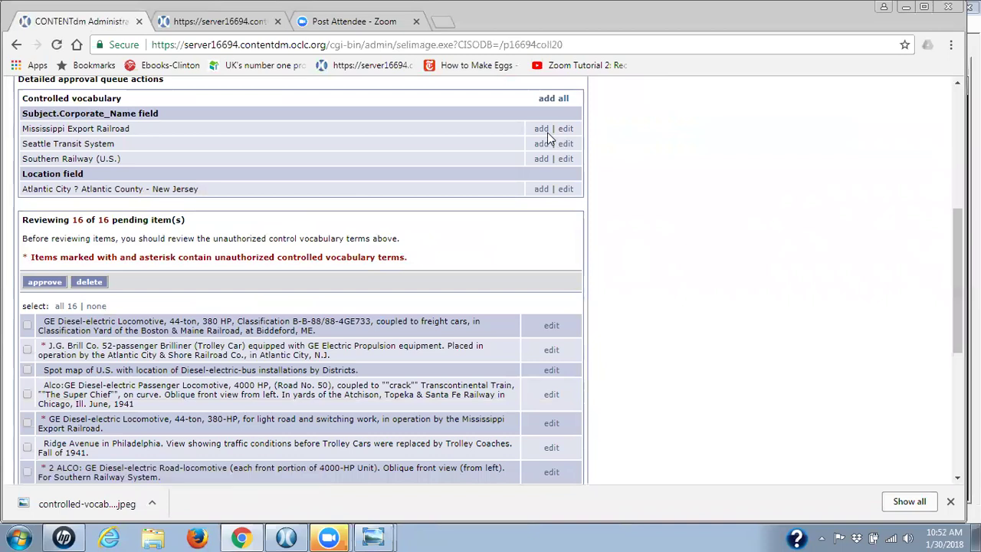
{"action": "left_click", "coordinate": [541, 131]}
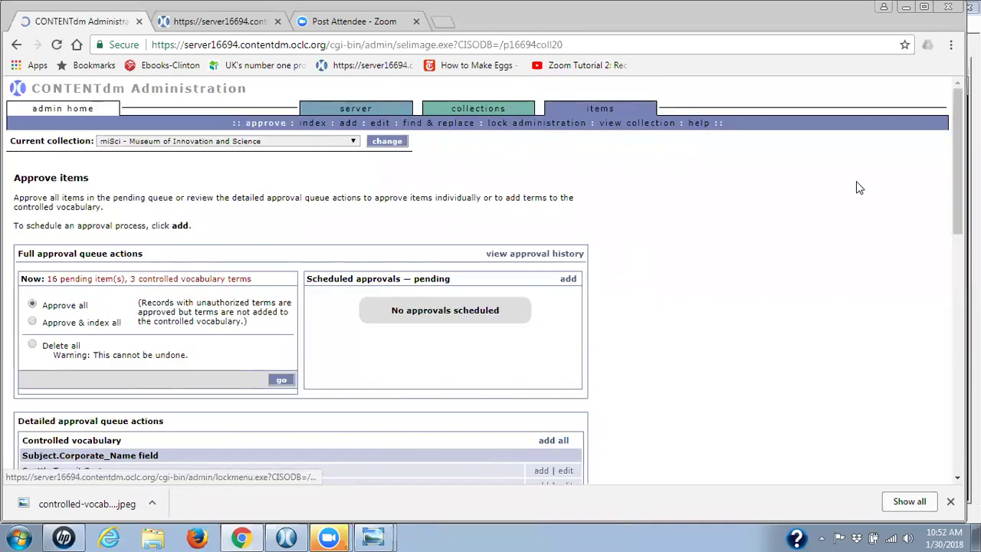
{"action": "scroll", "coordinate": [941, 192], "scroll_direction": "down", "scroll_amount": 1}
{"action": "scroll", "coordinate": [491, 210], "scroll_direction": "down", "scroll_amount": 3}
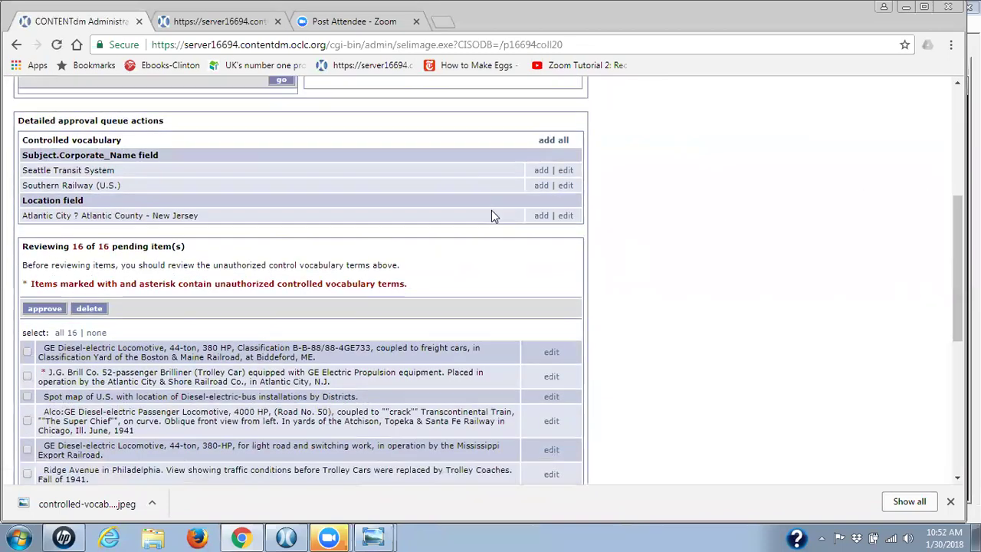
{"action": "left_click", "coordinate": [541, 166]}
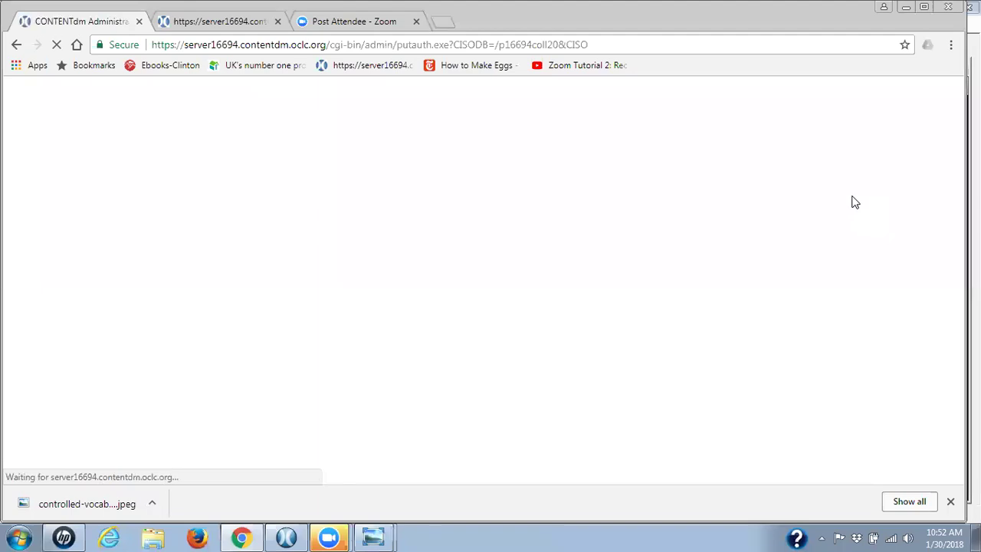
{"action": "scroll", "coordinate": [954, 284], "scroll_direction": "down", "scroll_amount": 1}
{"action": "scroll", "coordinate": [954, 284], "scroll_direction": "down", "scroll_amount": 2}
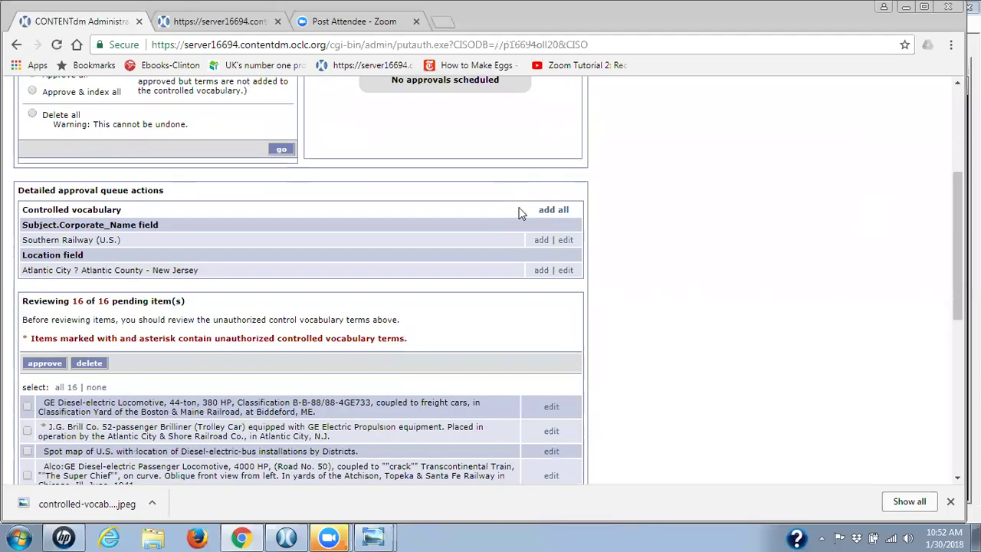
{"action": "left_click", "coordinate": [541, 238]}
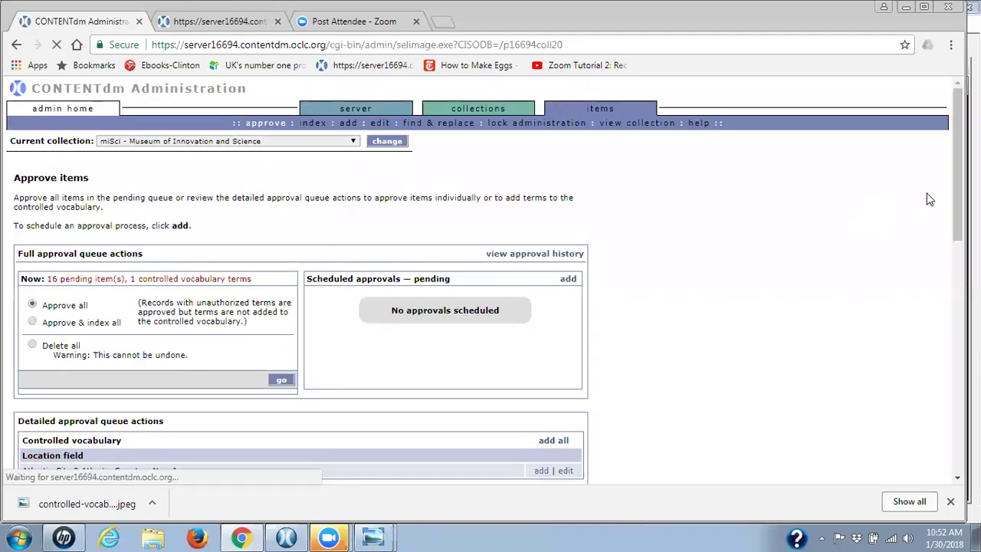
{"action": "scroll", "coordinate": [932, 273], "scroll_direction": "down", "scroll_amount": 3}
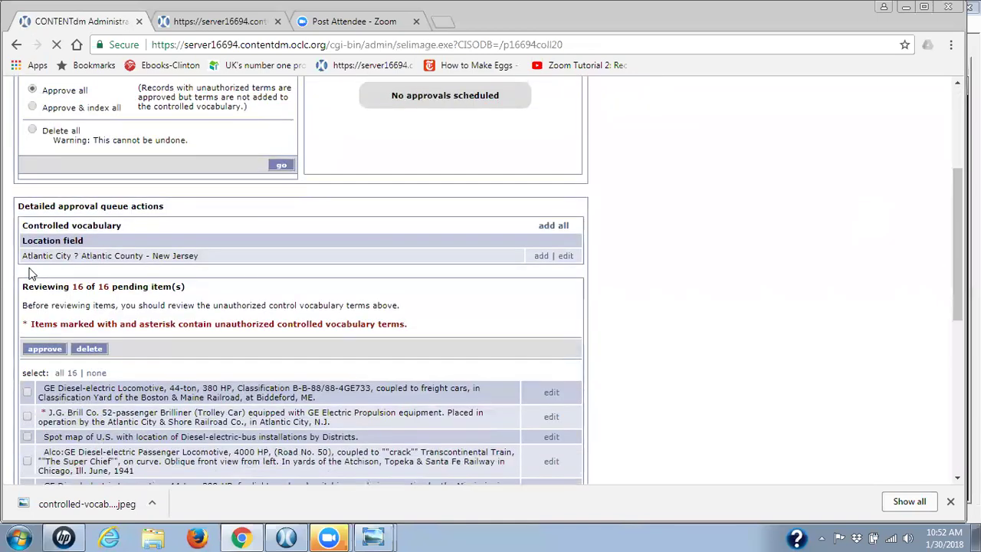
Open item 9028.desc from the Location term's list and replace the bad character with a hyphen.
{"action": "left_click", "coordinate": [566, 256]}
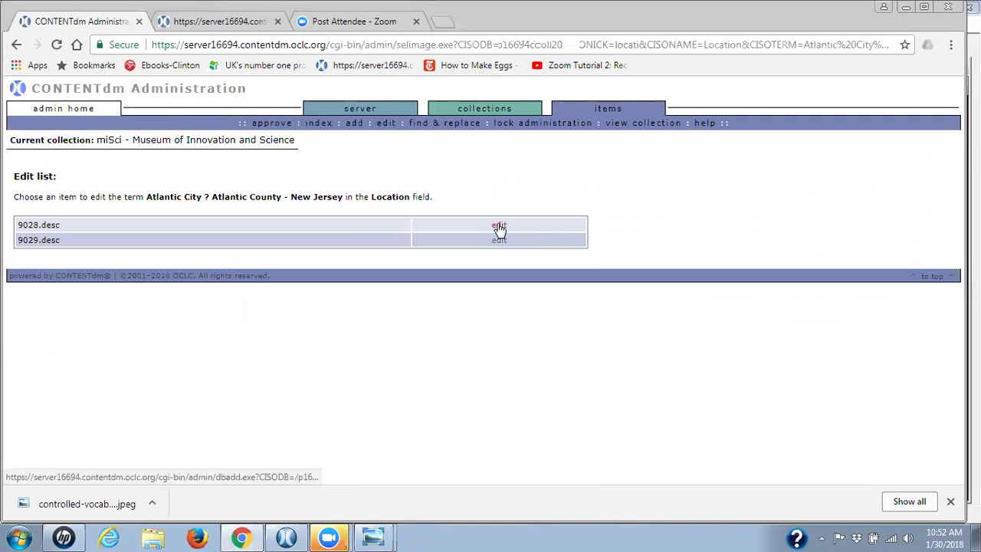
{"action": "left_click", "coordinate": [499, 228]}
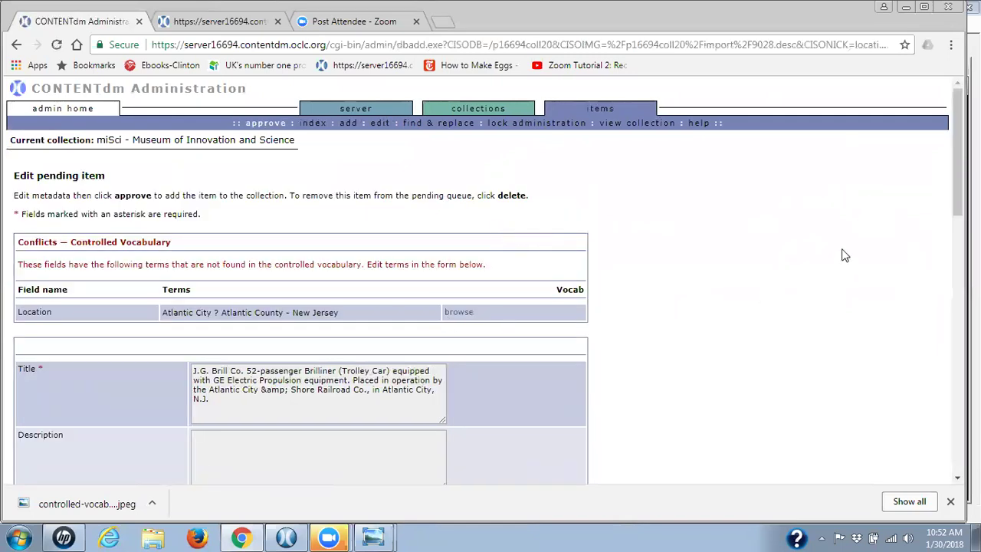
{"action": "left_click_drag", "start_coordinate": [955, 208], "coordinate": [945, 343]}
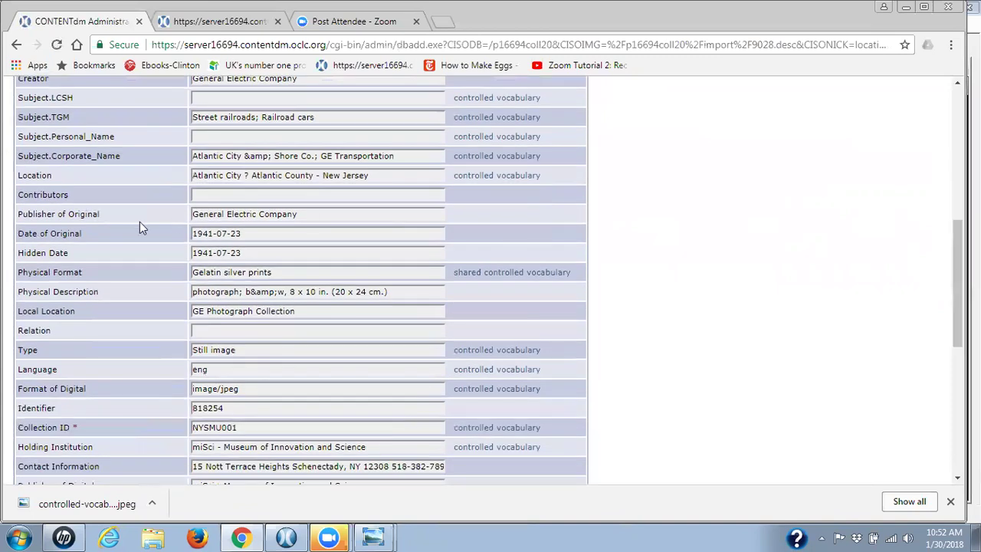
{"action": "left_click", "coordinate": [247, 175]}
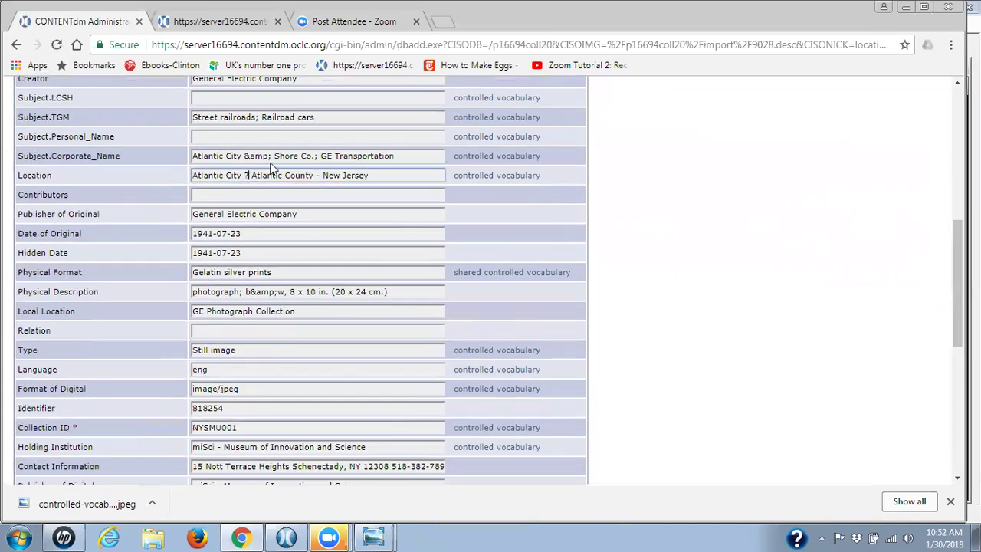
{"action": "key", "text": "Delete"}
{"action": "key", "text": "Delete"}
{"action": "type", "text": "-"}
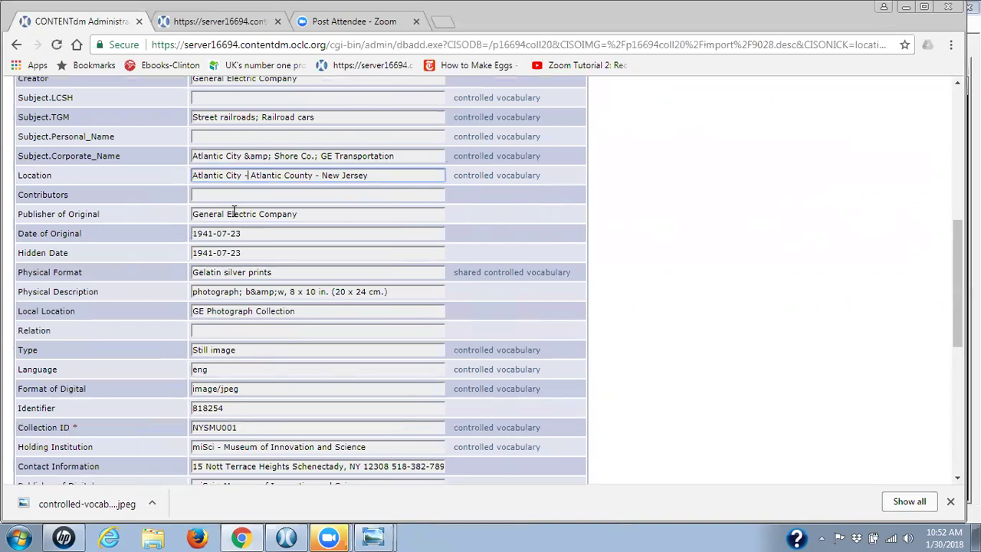
{"action": "left_click_drag", "start_coordinate": [958, 283], "coordinate": [800, 437]}
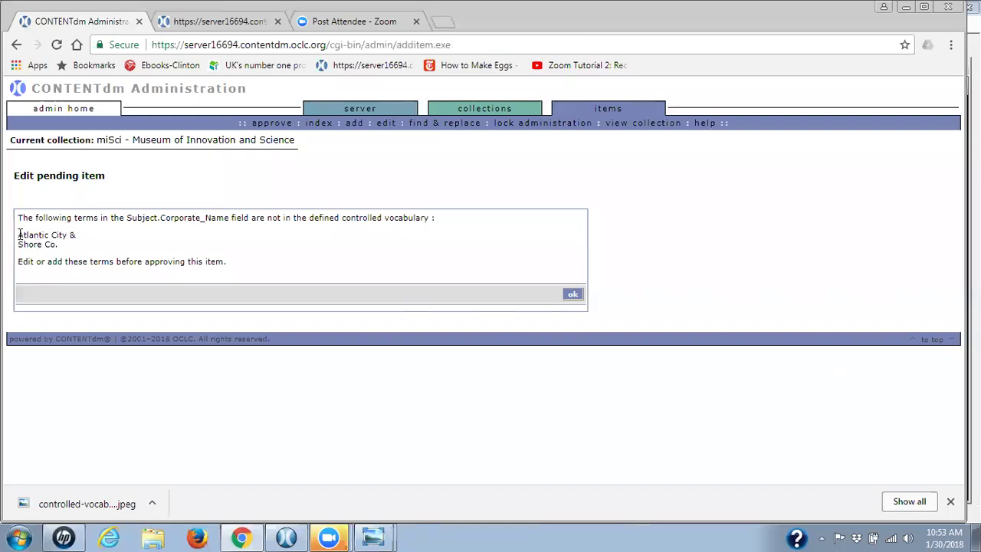
Copy the flagged name 'Atlantic City & Shore Co.' and dismiss the warning.
{"action": "triple_click", "coordinate": [42, 245]}
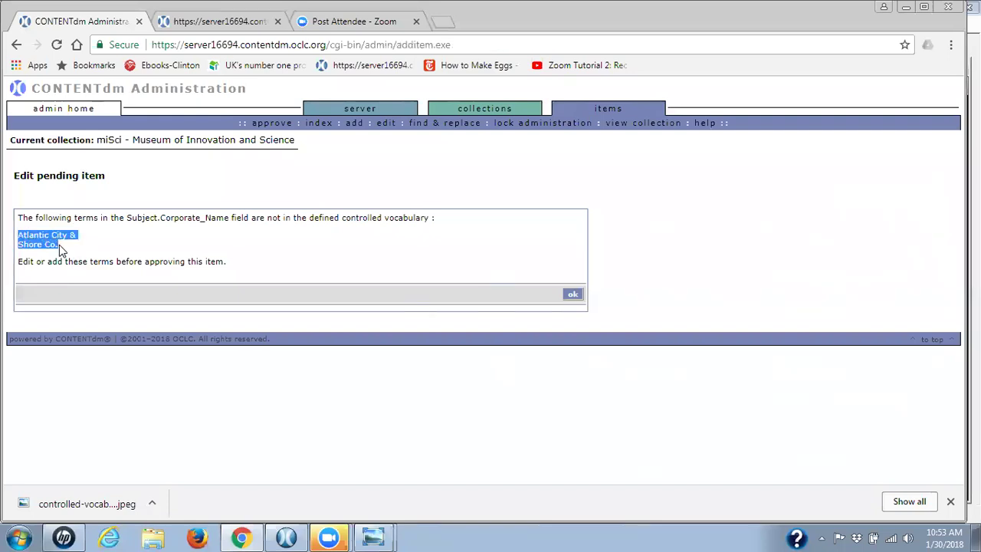
{"action": "right_click", "coordinate": [36, 242]}
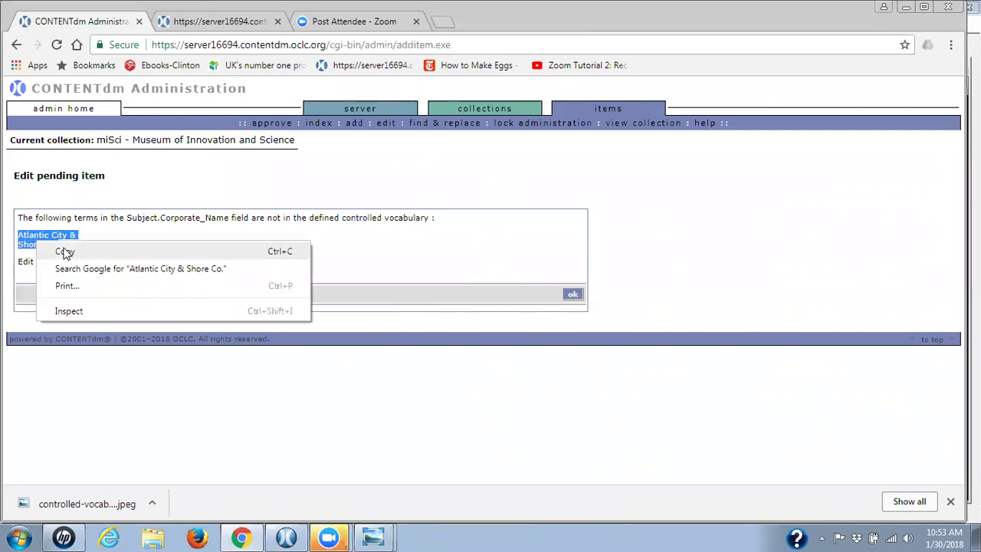
{"action": "left_click", "coordinate": [65, 252]}
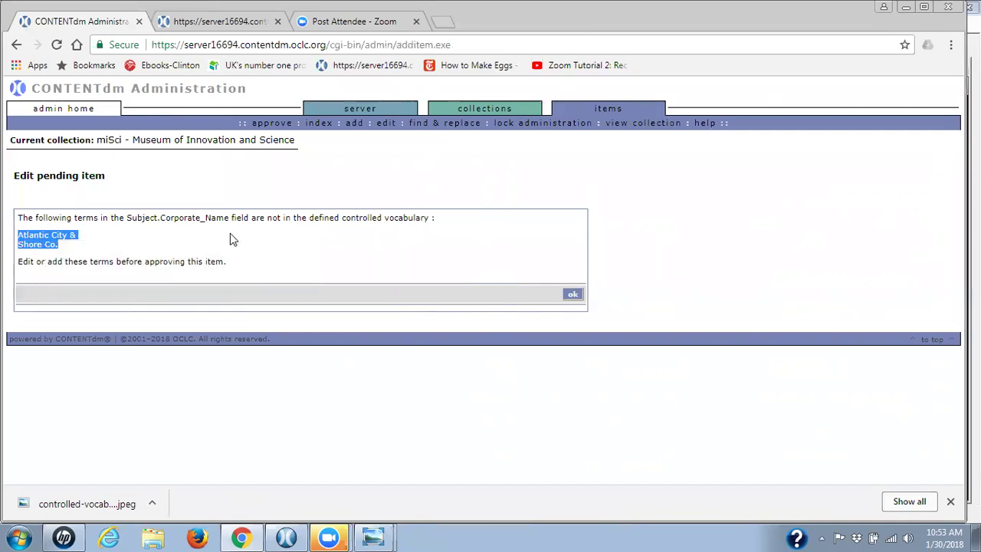
{"action": "left_click", "coordinate": [573, 295]}
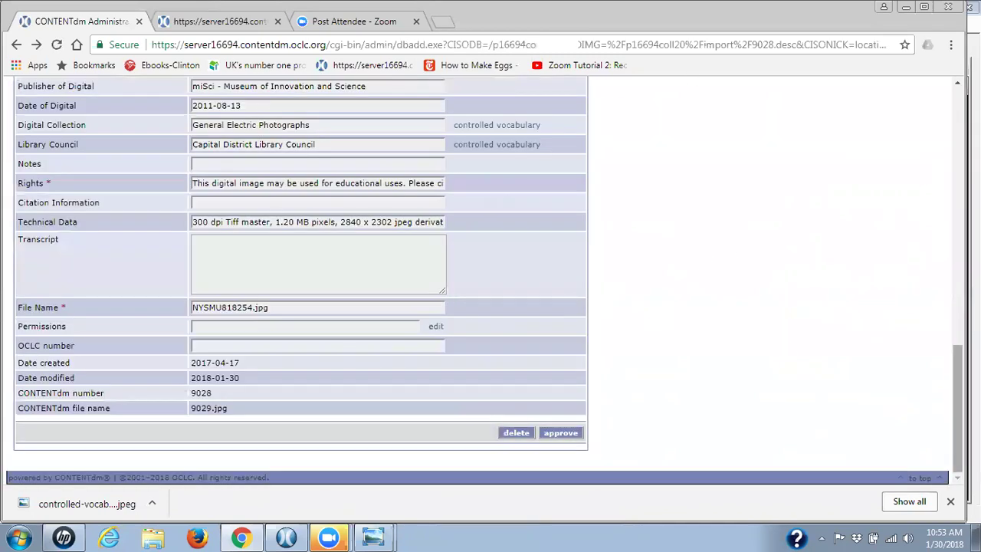
{"action": "scroll", "coordinate": [278, 161], "scroll_direction": "up", "scroll_amount": 15}
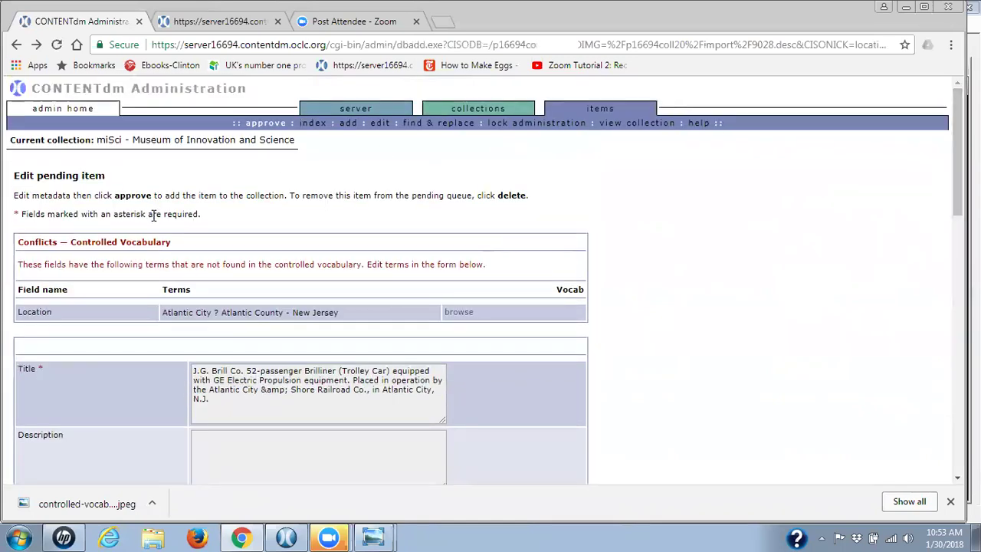
Return to the Approve items page and look through the 16 pending items.
{"action": "left_click", "coordinate": [265, 124]}
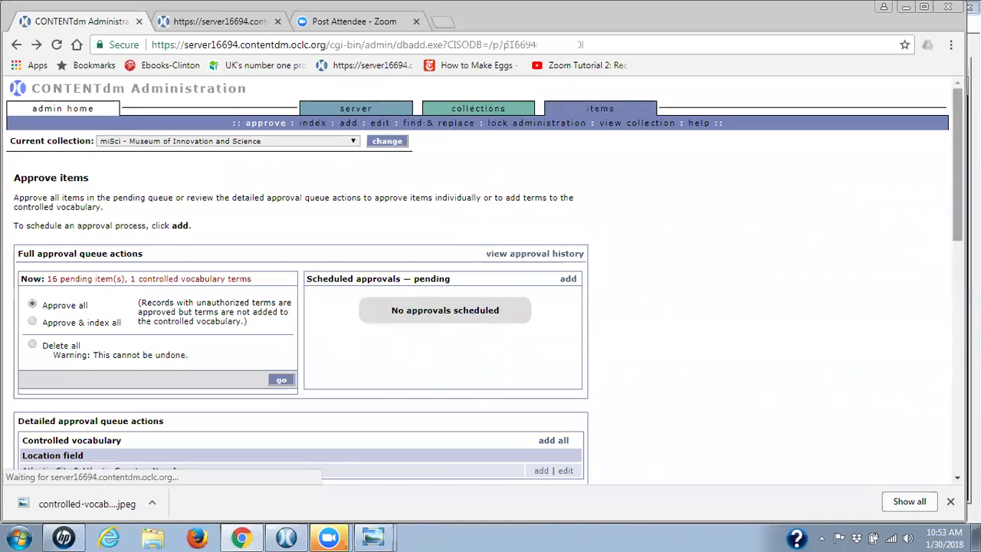
{"action": "left_click_drag", "start_coordinate": [957, 231], "coordinate": [948, 287]}
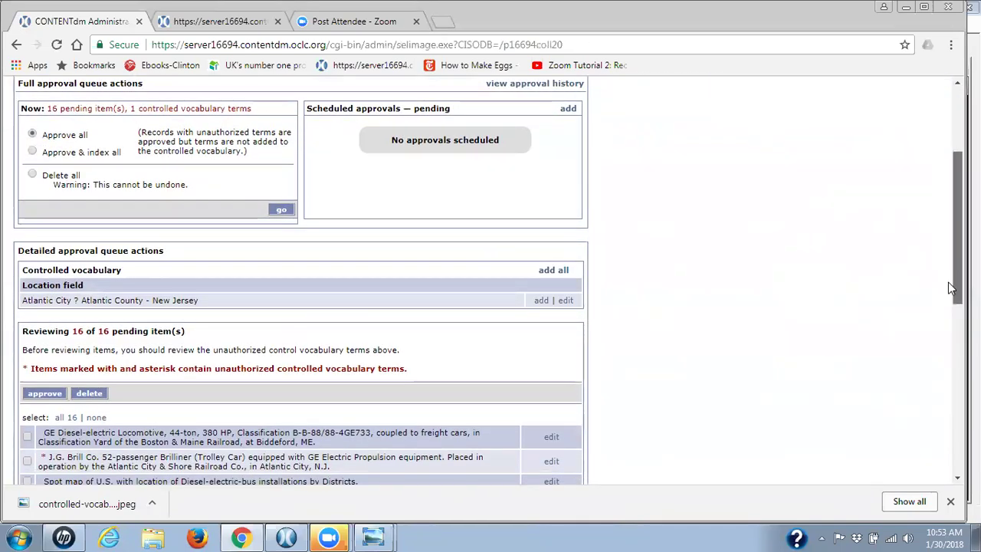
{"action": "scroll", "coordinate": [948, 288], "scroll_direction": "down", "scroll_amount": 3}
{"action": "scroll", "coordinate": [491, 279], "scroll_direction": "down", "scroll_amount": 4}
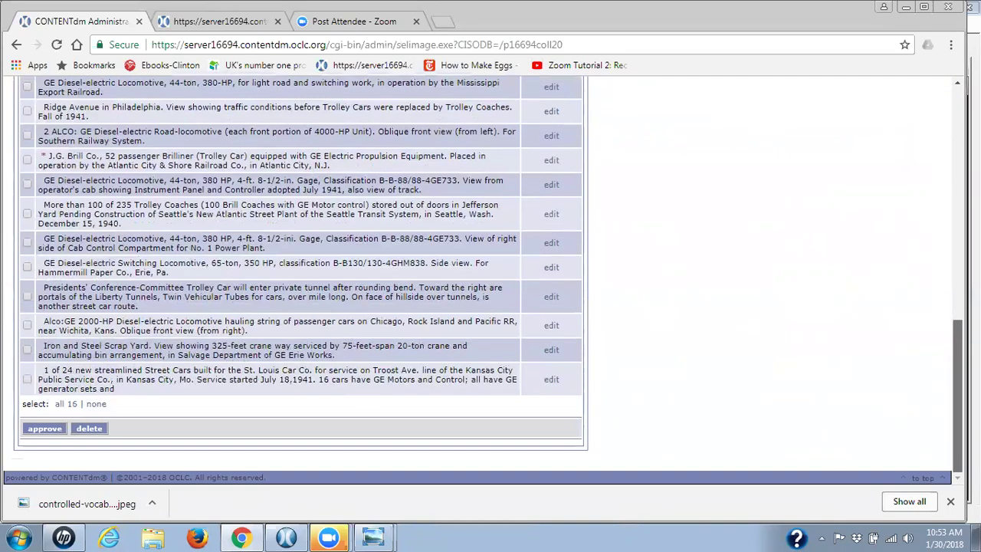
{"action": "scroll", "coordinate": [490, 279], "scroll_direction": "up", "scroll_amount": 8}
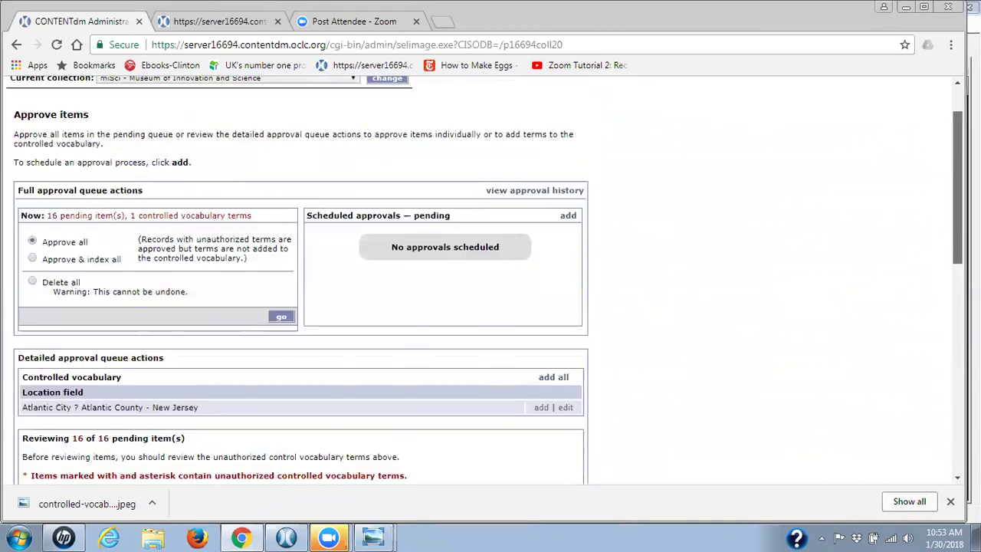
{"action": "scroll", "coordinate": [491, 279], "scroll_direction": "up", "scroll_amount": 1}
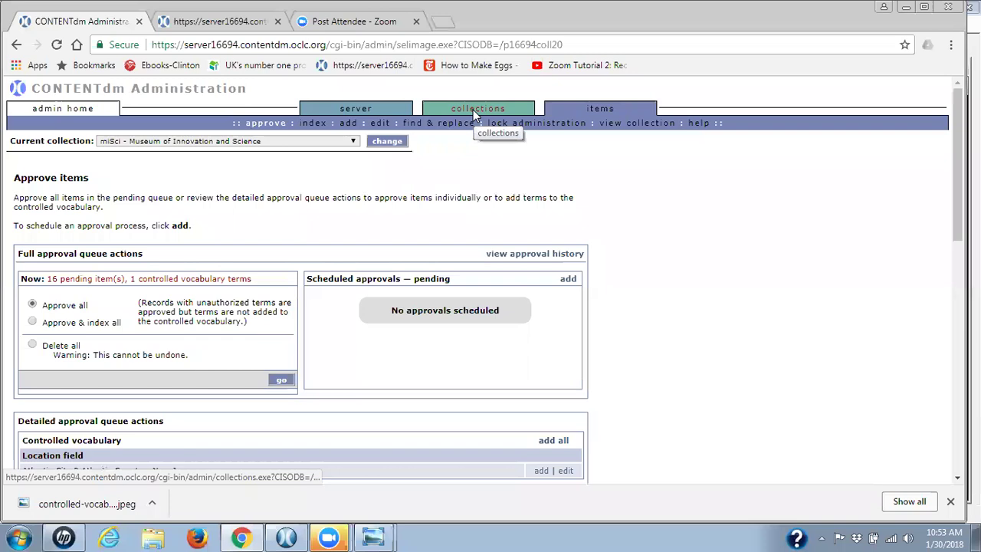
Open the Subject.Corporate_Name field's controlled vocabulary from the collection's Field properties.
{"action": "left_click", "coordinate": [473, 109]}
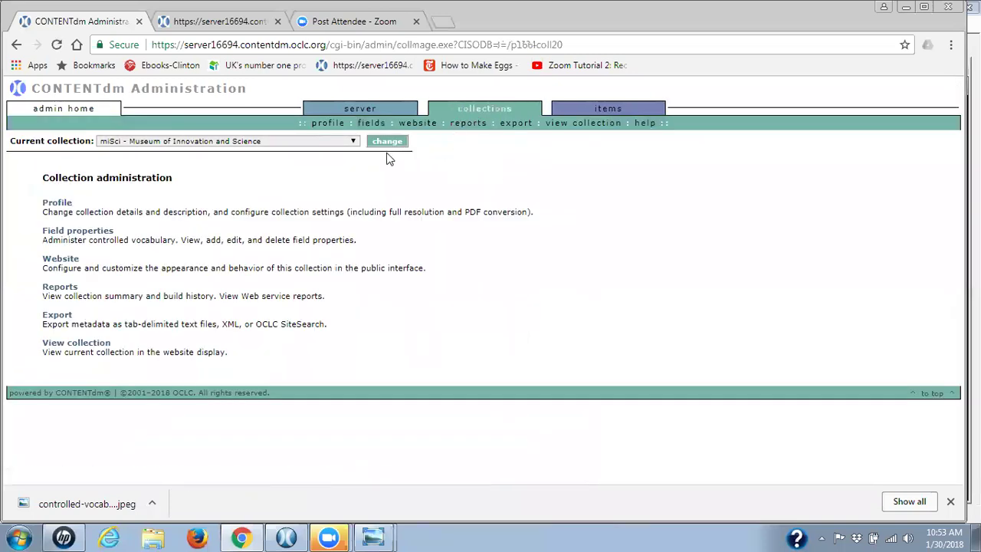
{"action": "left_click", "coordinate": [72, 233]}
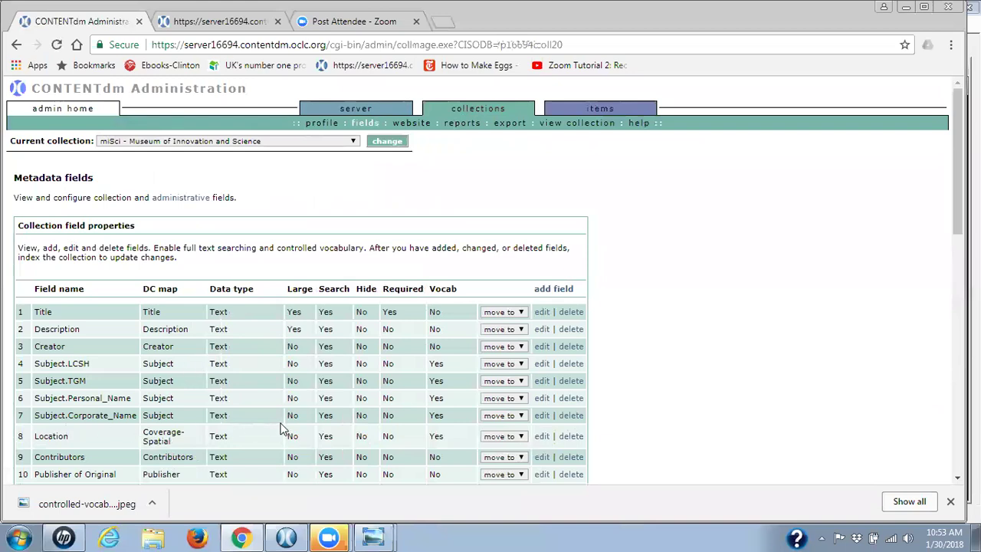
{"action": "left_click", "coordinate": [542, 416]}
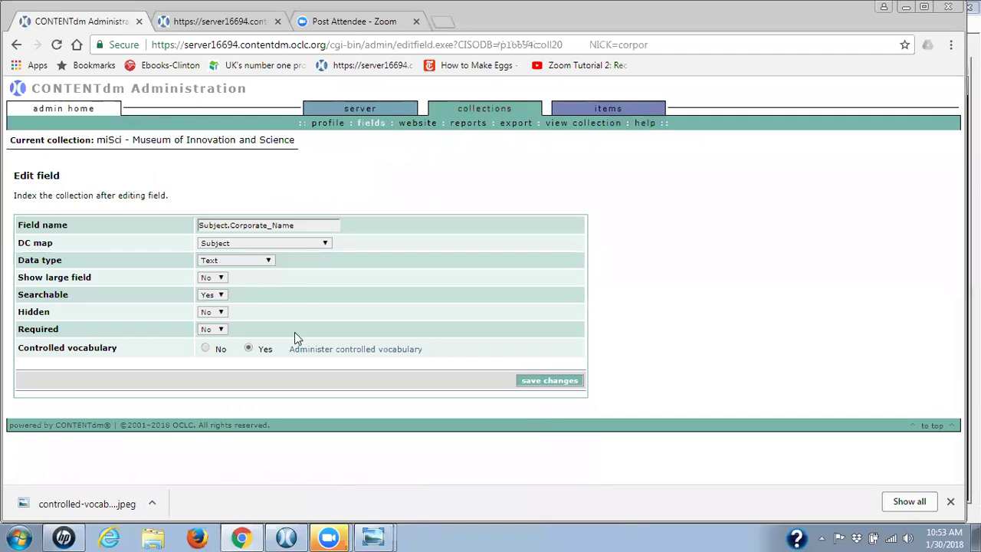
{"action": "left_click", "coordinate": [332, 349]}
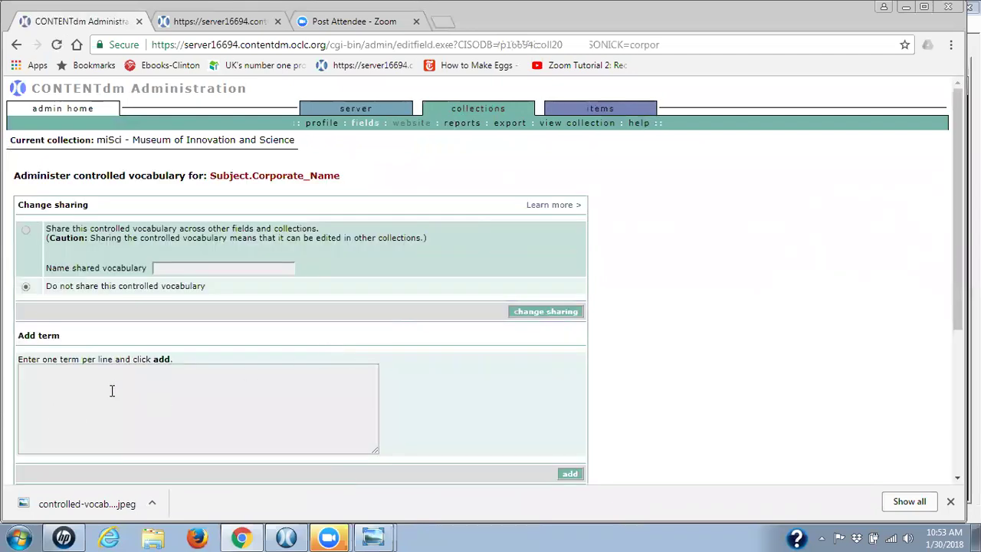
Paste 'Atlantic City & Shore Co.' as one line into Subject.Corporate_Name's vocabulary, then return to Item administration.
{"action": "left_click", "coordinate": [40, 378]}
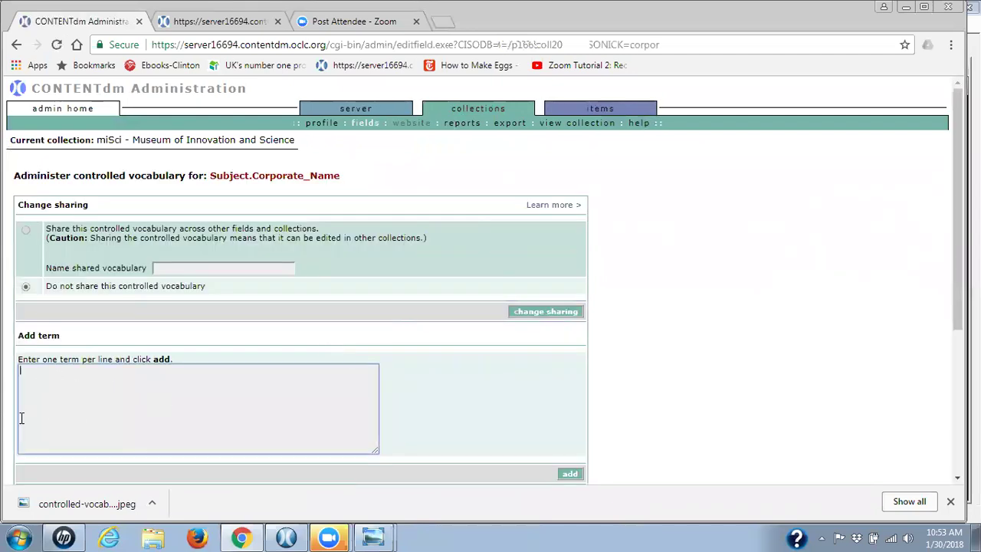
{"action": "right_click", "coordinate": [52, 405]}
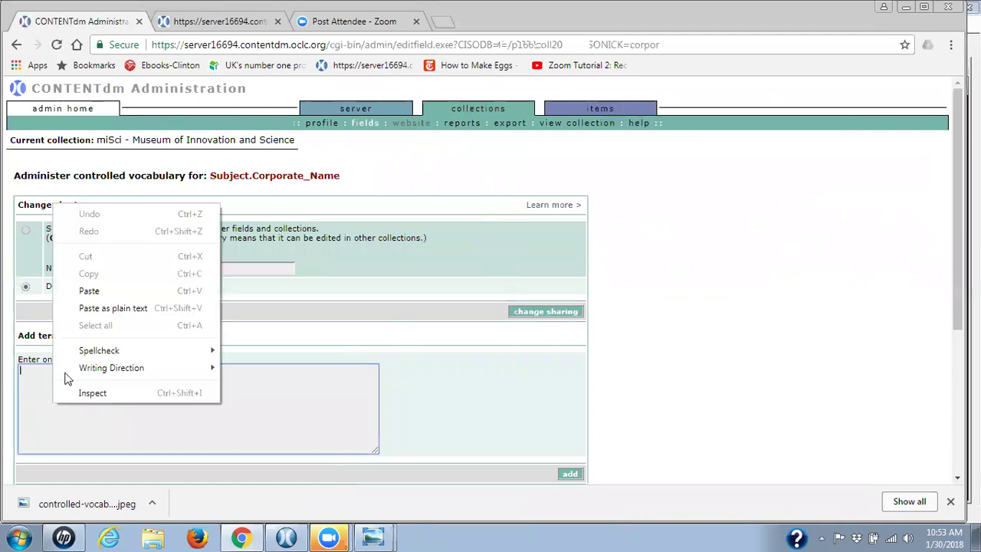
{"action": "left_click", "coordinate": [90, 293]}
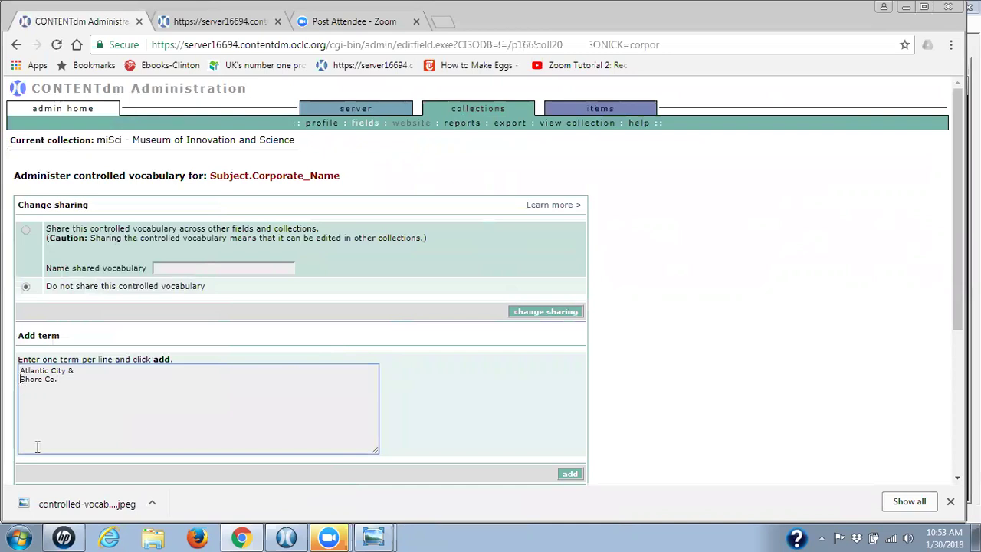
{"action": "key", "text": "BackSpace"}
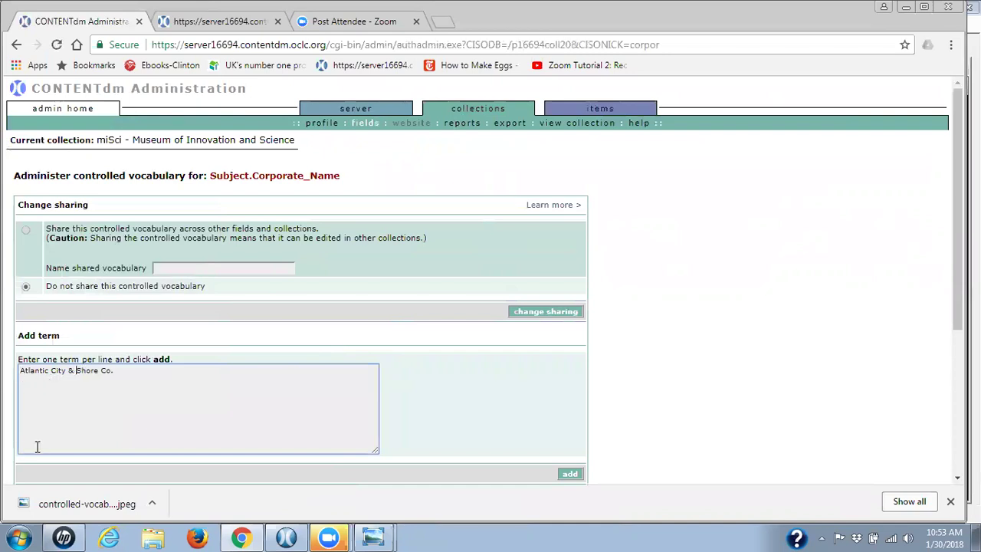
{"action": "left_click", "coordinate": [570, 474]}
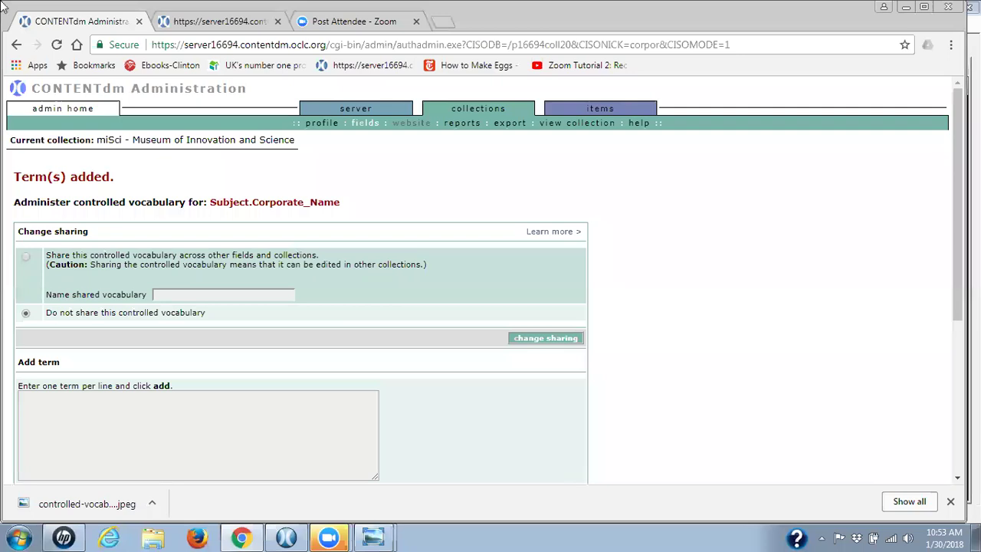
{"action": "left_click_drag", "start_coordinate": [957, 154], "coordinate": [957, 321]}
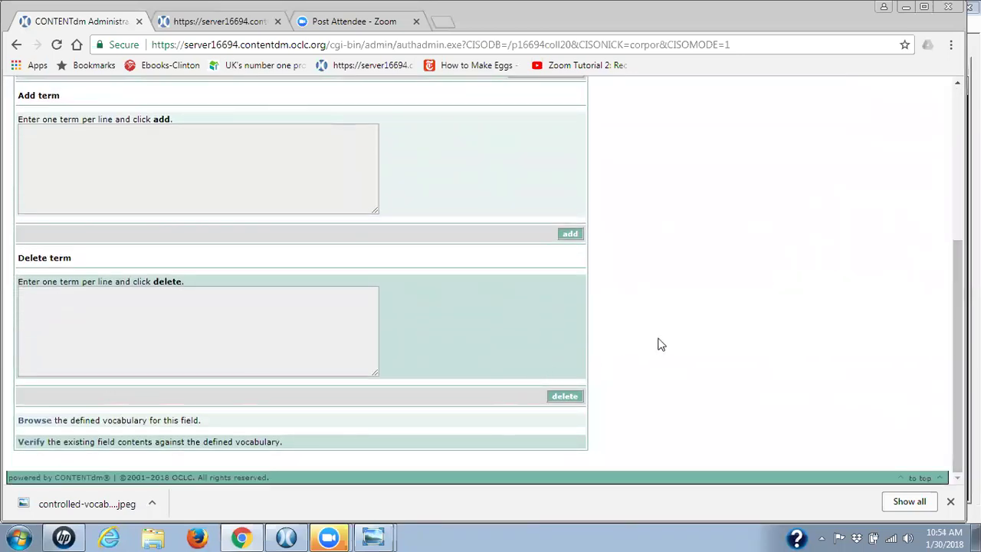
{"action": "left_click_drag", "start_coordinate": [957, 356], "coordinate": [957, 204]}
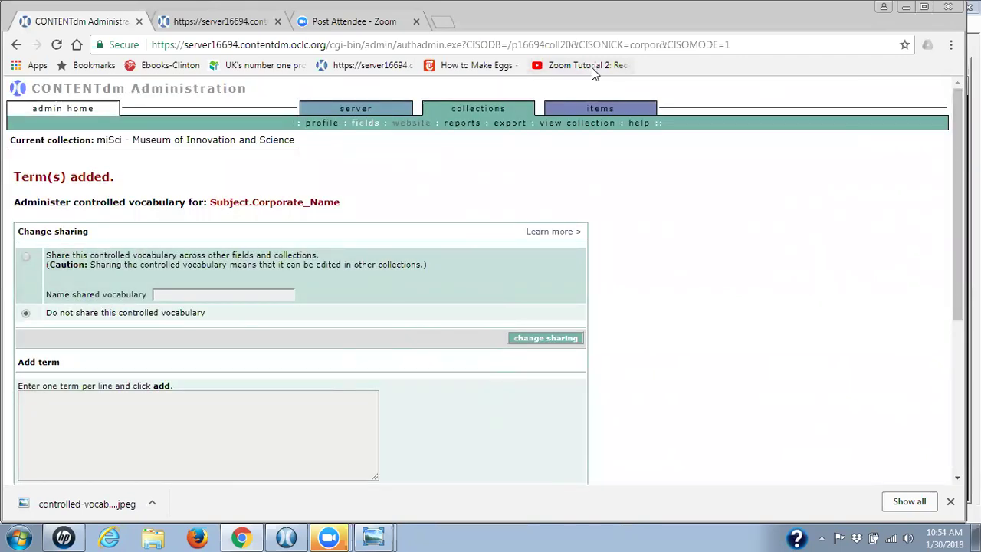
{"action": "left_click", "coordinate": [599, 109]}
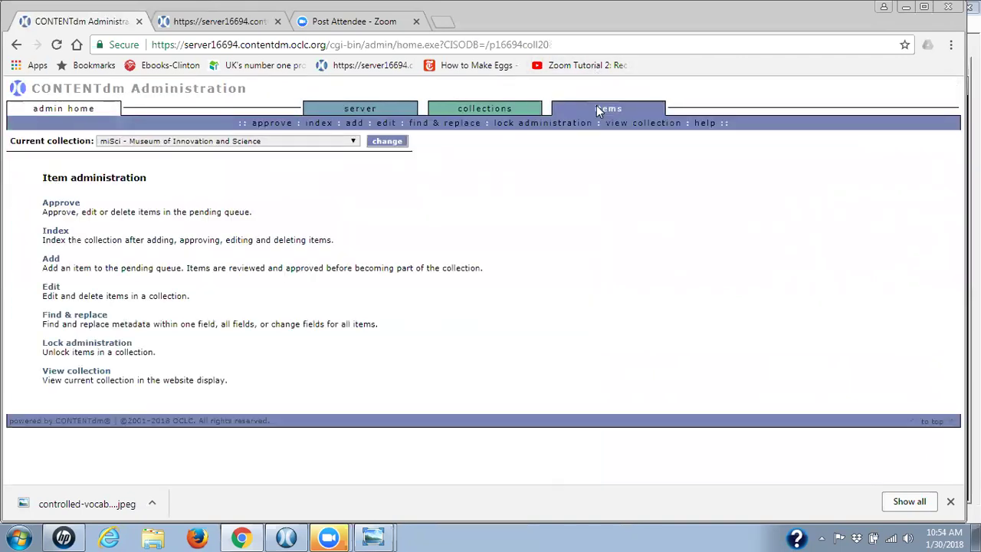
From the approval queue's Atlantic City Location-term conflict, open pending item 9028.desc for editing.
{"action": "left_click", "coordinate": [55, 203]}
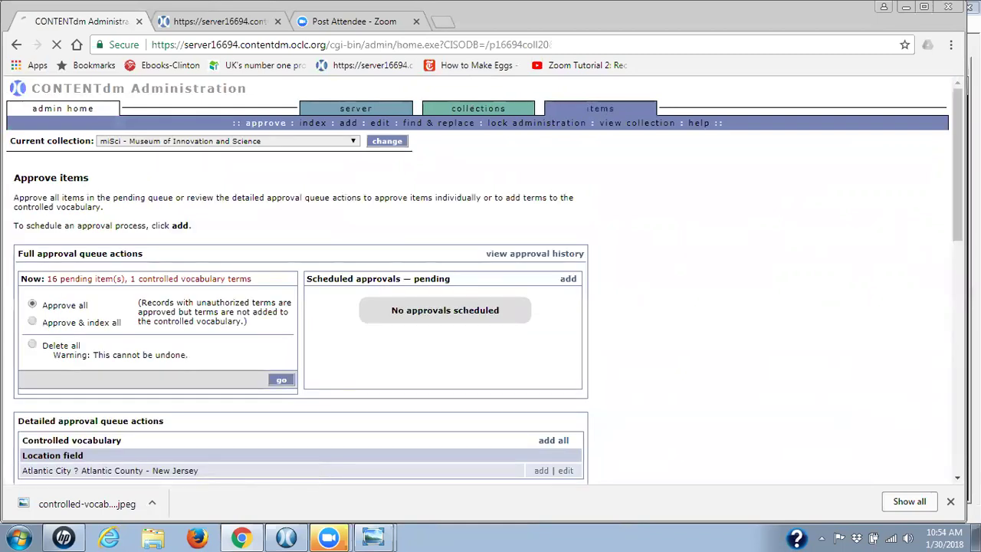
{"action": "left_click_drag", "start_coordinate": [957, 229], "coordinate": [948, 329]}
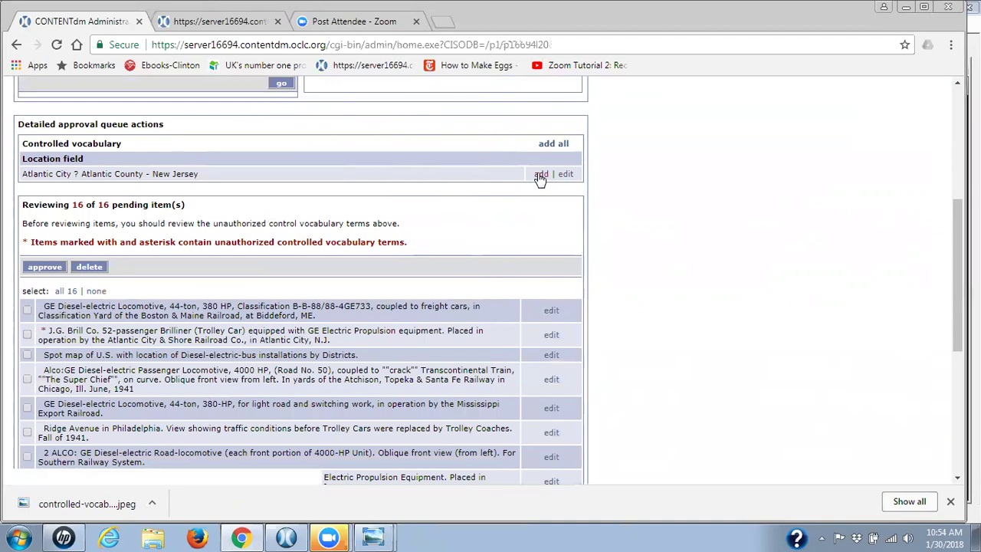
{"action": "left_click", "coordinate": [566, 176]}
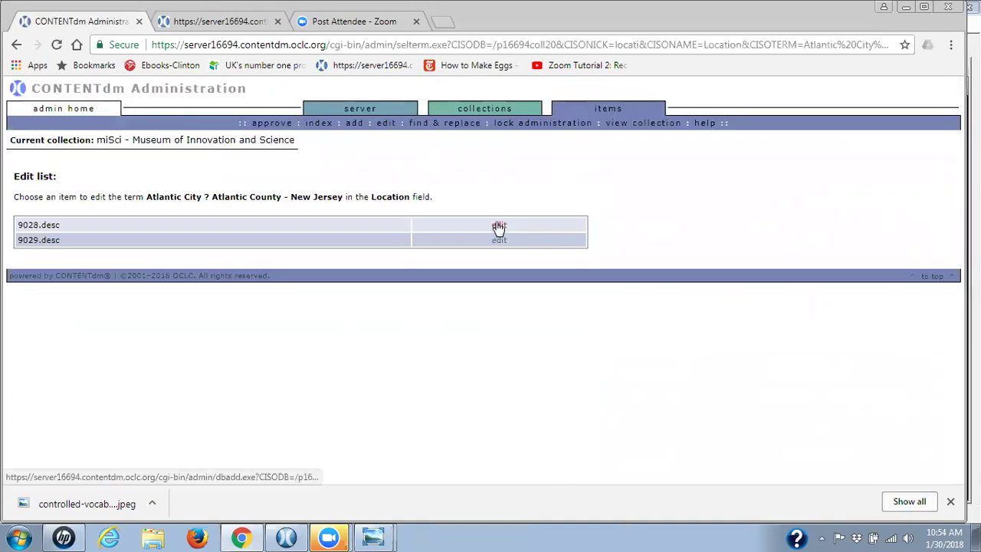
{"action": "left_click", "coordinate": [498, 226]}
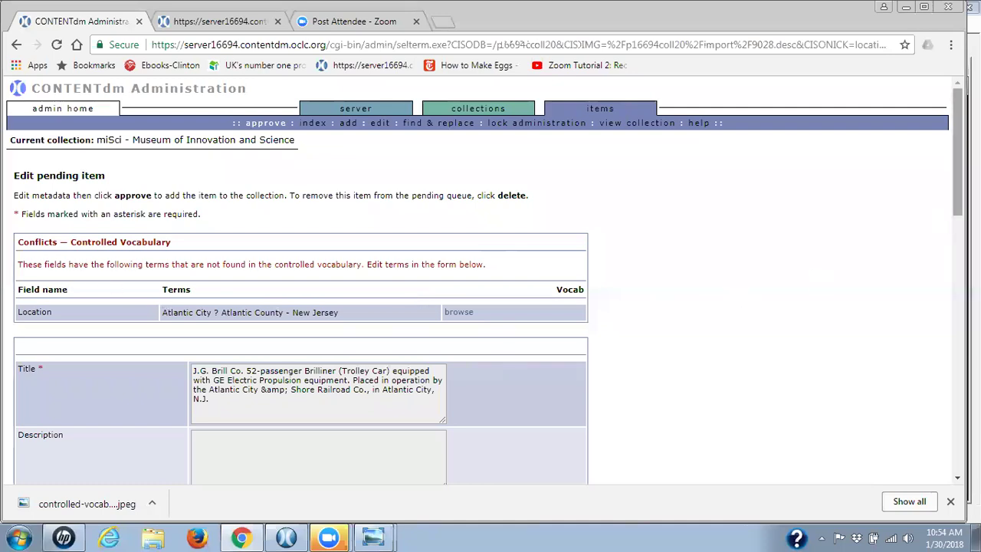
Change item 9028's Location '?' to '-', reduce '&amp;' to '&' in Subject.Corporate_Name, and approve it.
{"action": "left_click_drag", "start_coordinate": [957, 209], "coordinate": [932, 351]}
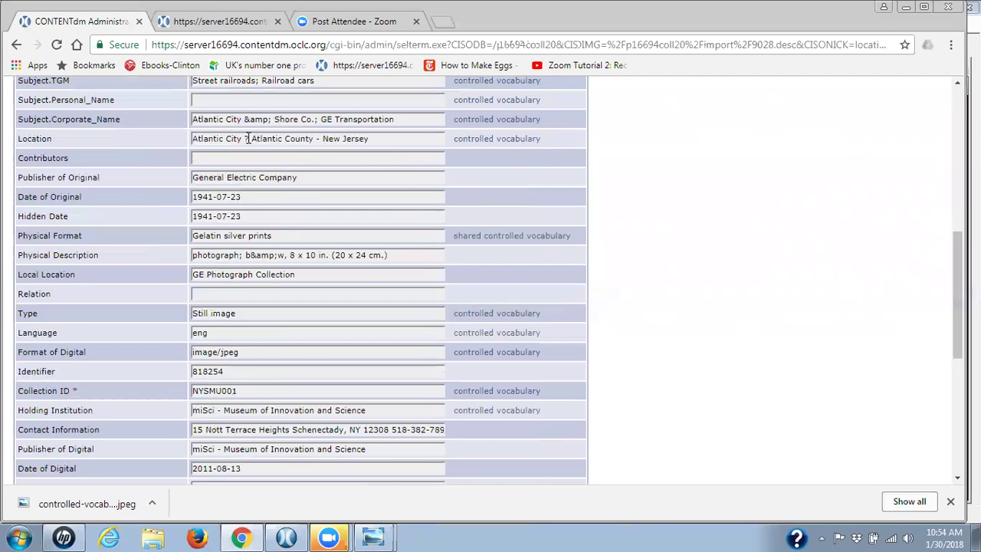
{"action": "left_click", "coordinate": [247, 138]}
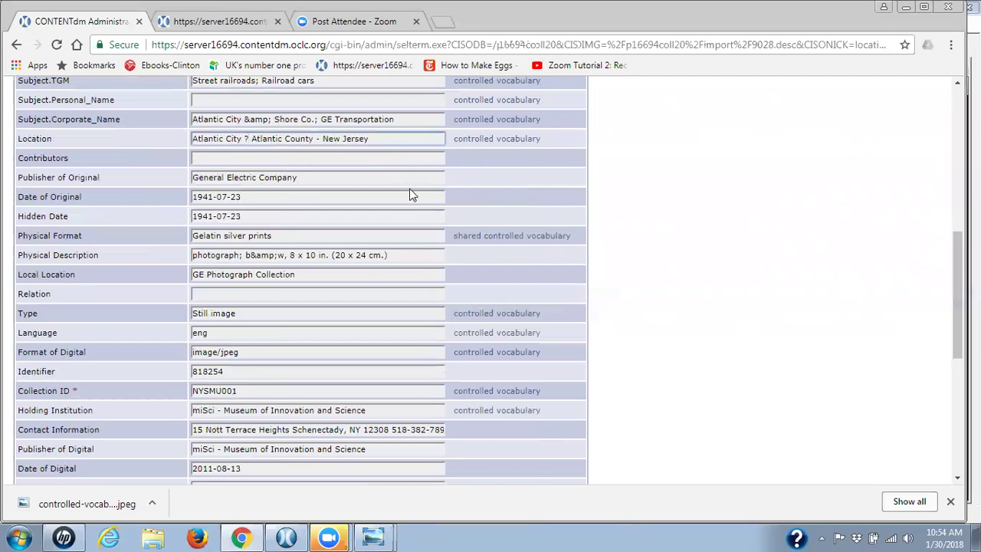
{"action": "key", "text": "BackSpace"}
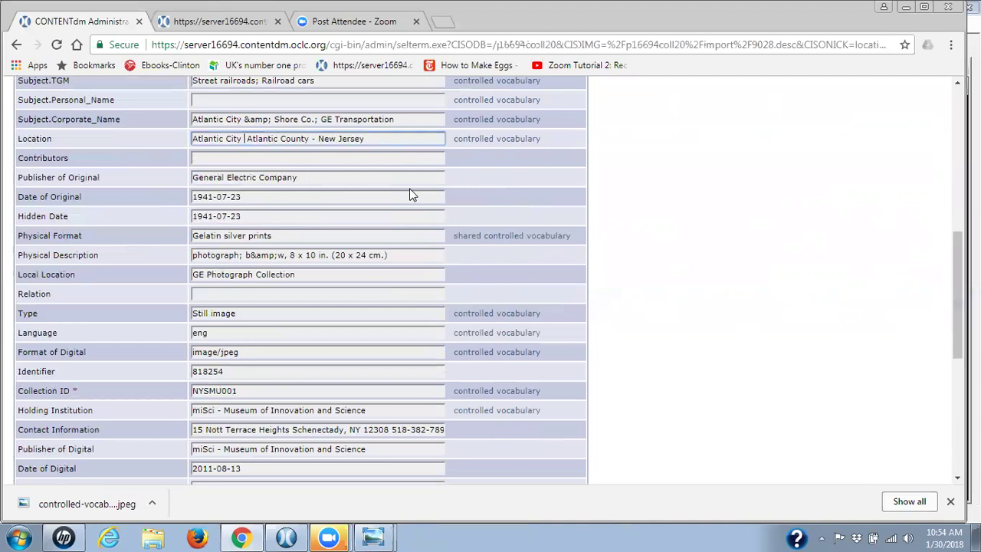
{"action": "type", "text": "-"}
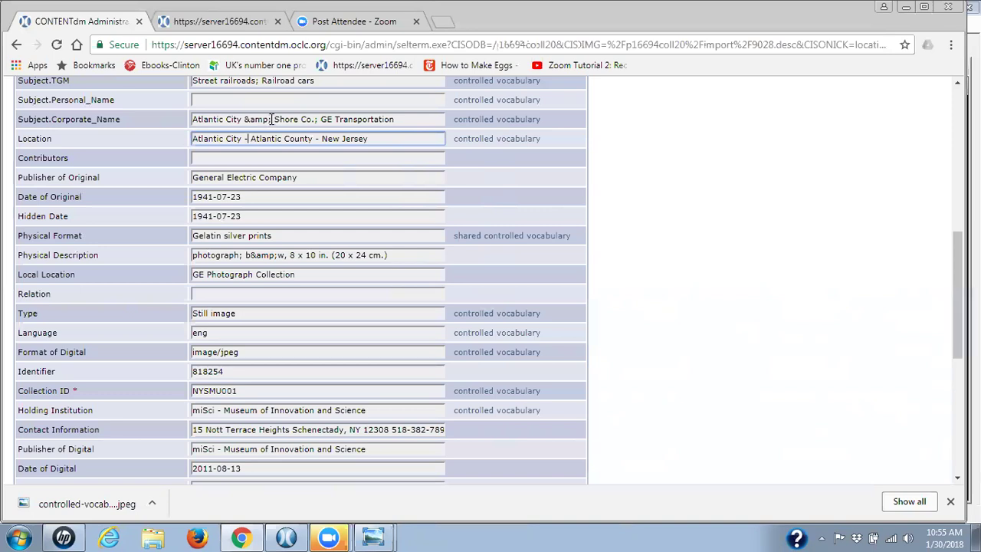
{"action": "left_click", "coordinate": [271, 120]}
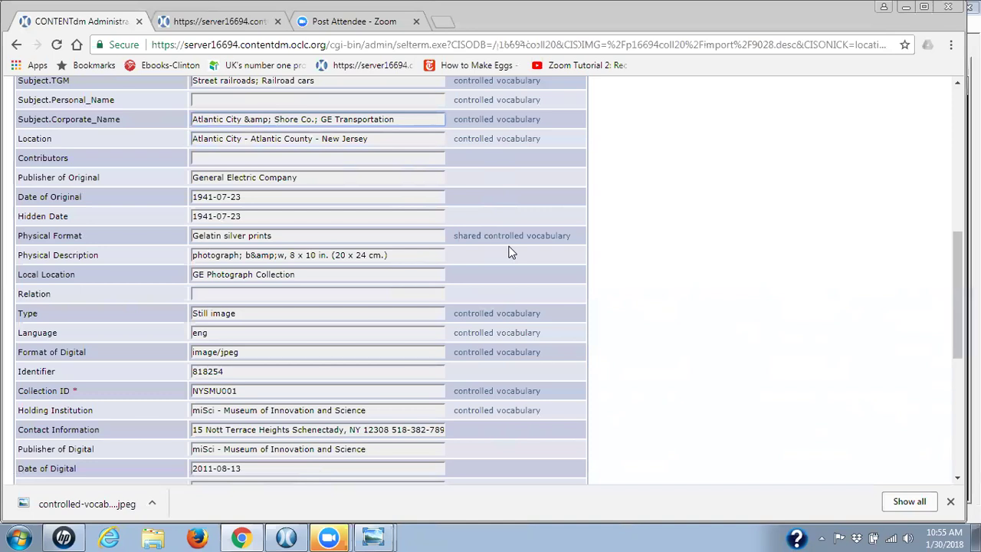
{"action": "key", "text": "BackSpace"}
{"action": "key", "text": "BackSpace"}
{"action": "key", "text": "BackSpace"}
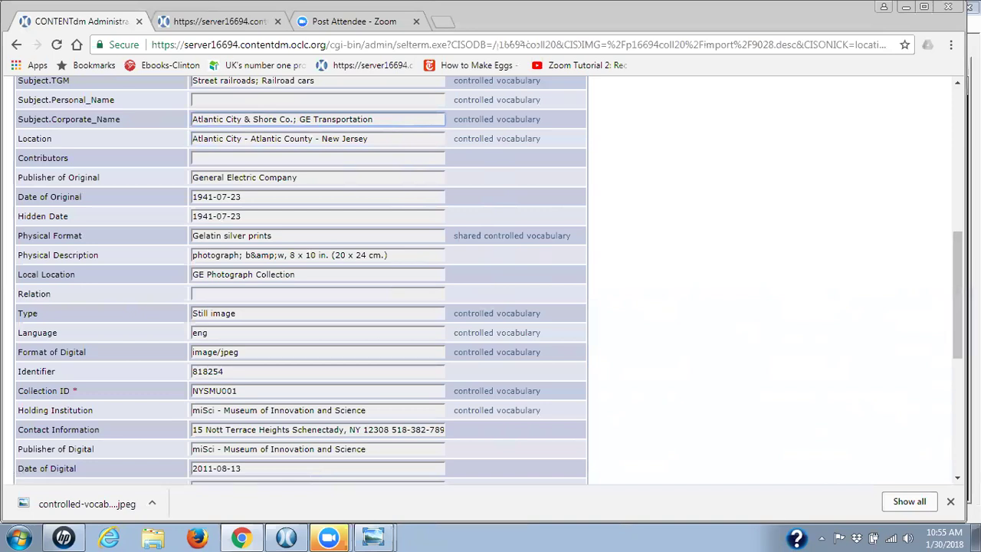
{"action": "scroll", "coordinate": [957, 295], "scroll_direction": "up", "scroll_amount": 5}
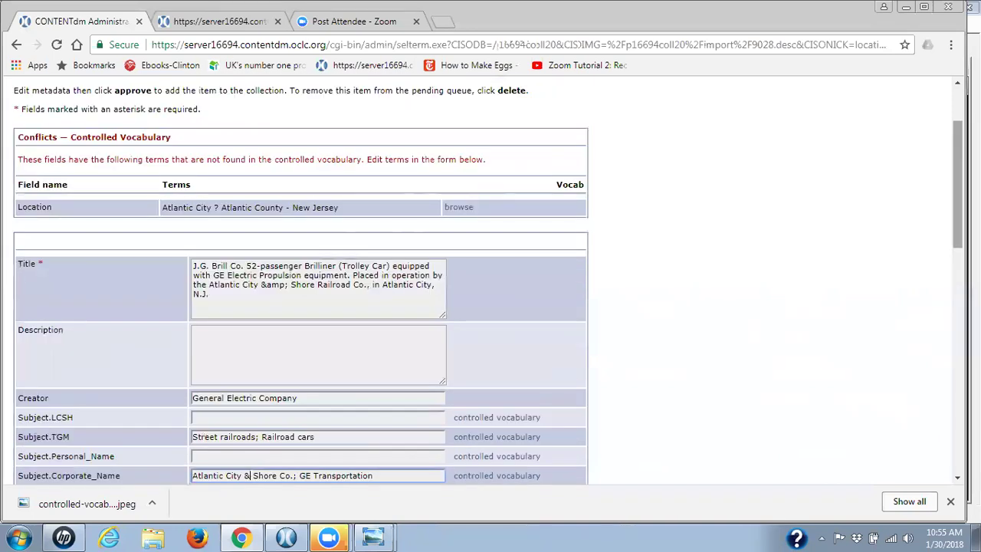
{"action": "scroll", "coordinate": [528, 414], "scroll_direction": "down", "scroll_amount": 11}
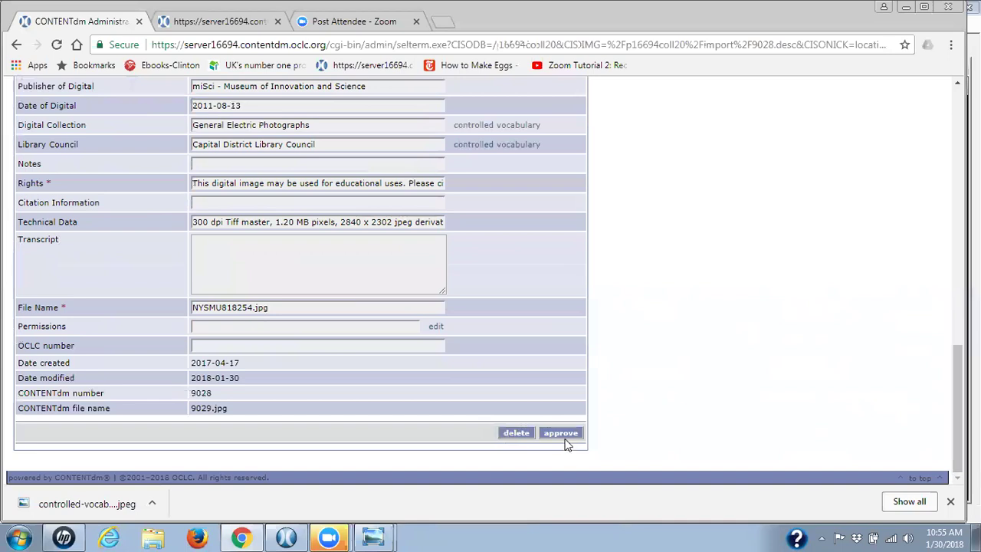
{"action": "left_click", "coordinate": [559, 434]}
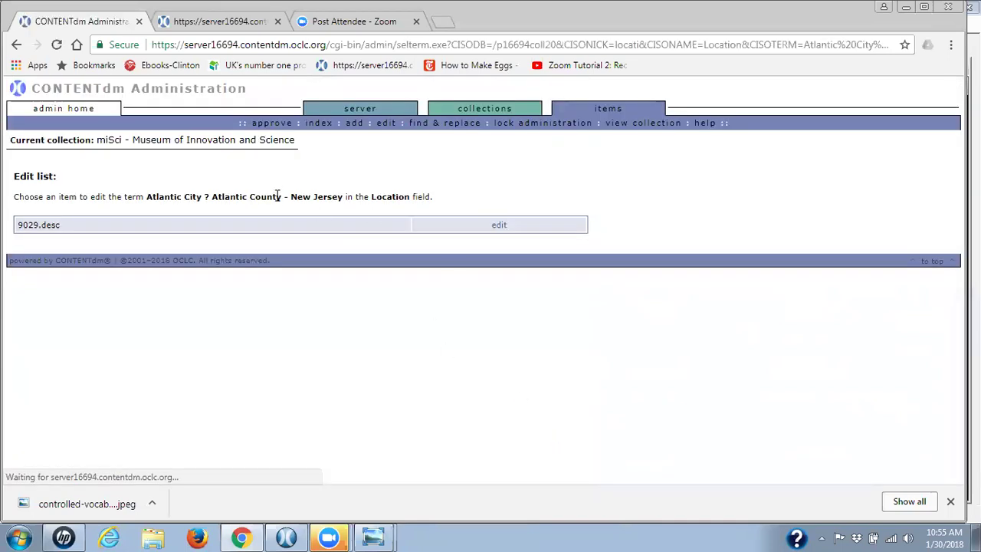
In item 9029.desc, replace the Location '?' with '-', fix '&amp;' to '&', and approve it.
{"action": "left_click", "coordinate": [499, 226]}
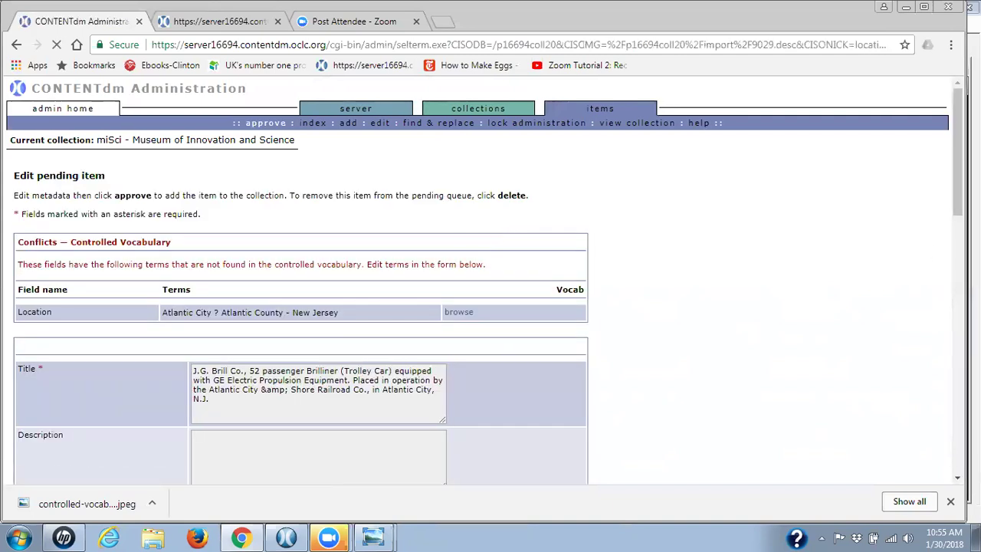
{"action": "scroll", "coordinate": [490, 280], "scroll_direction": "down", "scroll_amount": 6}
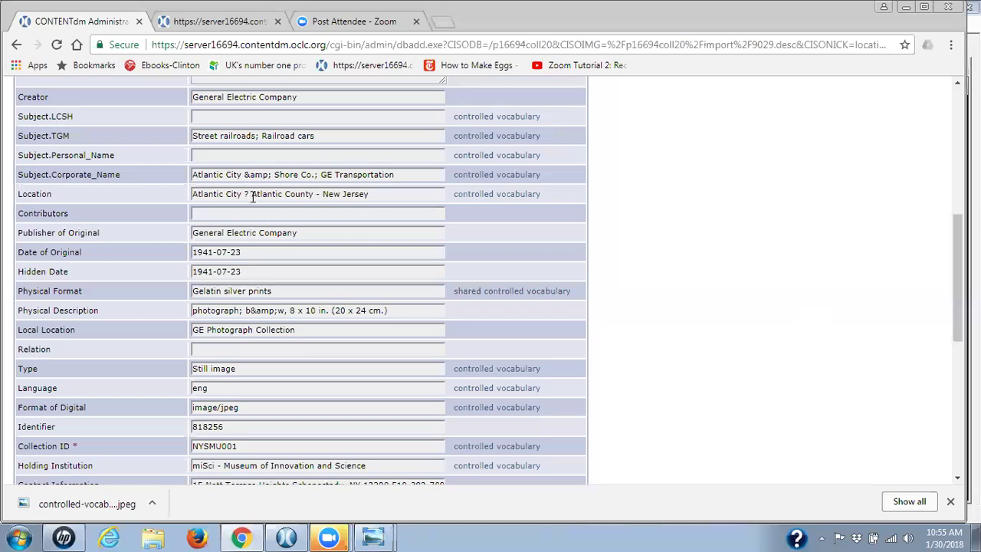
{"action": "left_click", "coordinate": [308, 194]}
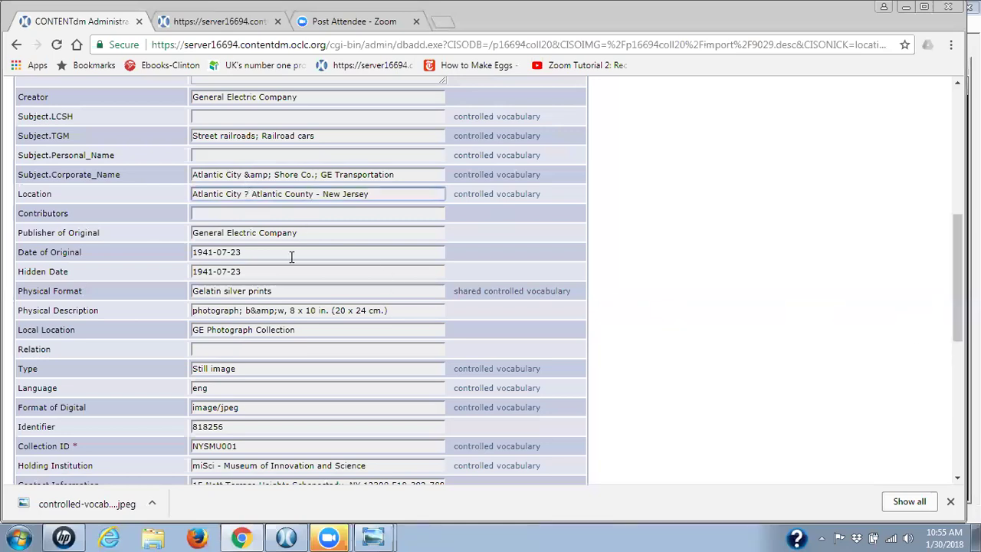
{"action": "key", "text": "BackSpace"}
{"action": "type", "text": "-"}
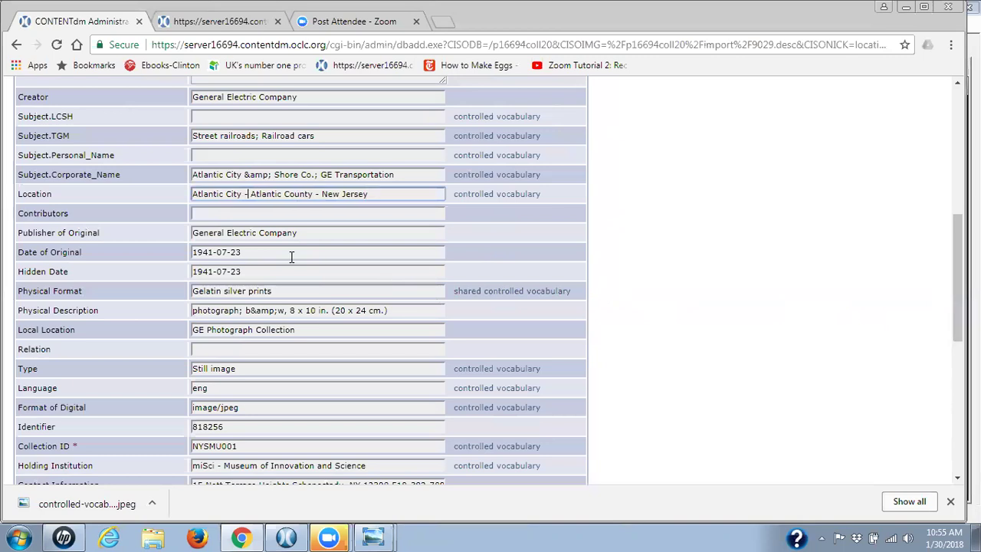
{"action": "left_click", "coordinate": [270, 175]}
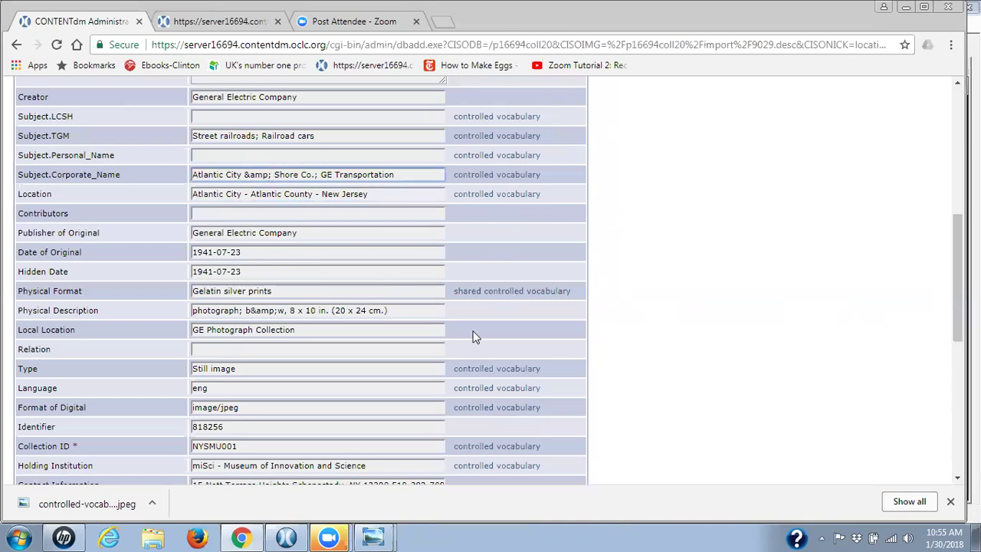
{"action": "key", "text": "BackSpace"}
{"action": "key", "text": "BackSpace"}
{"action": "key", "text": "BackSpace"}
{"action": "key", "text": "BackSpace"}
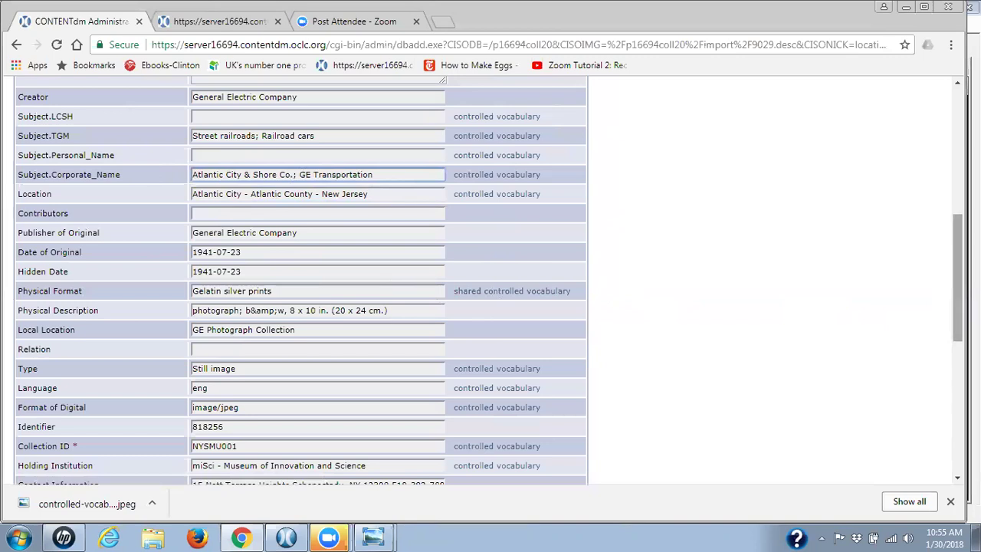
{"action": "left_click_drag", "start_coordinate": [950, 286], "coordinate": [938, 427]}
{"action": "left_click", "coordinate": [553, 433]}
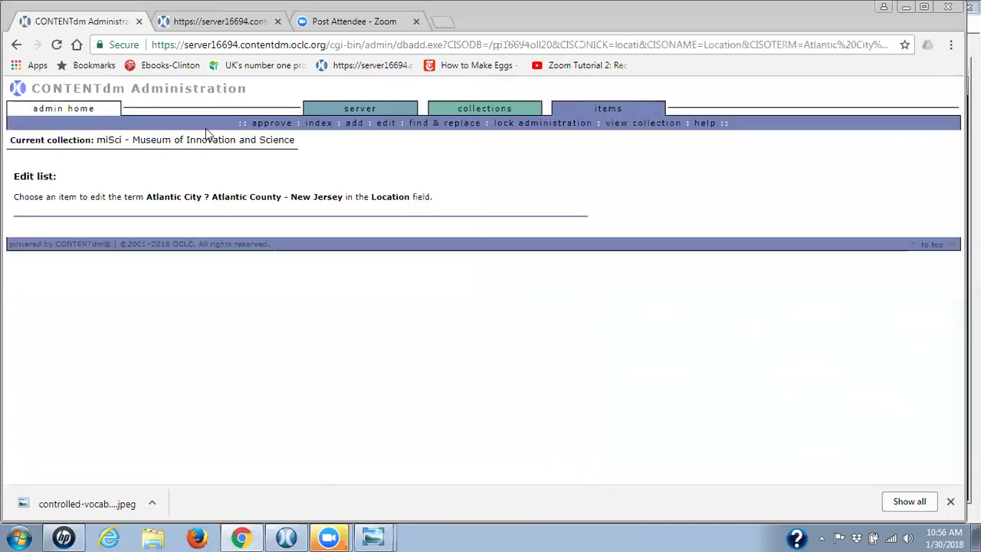
Select all 14 pending miSci items in the approval queue and approve them.
{"action": "left_click", "coordinate": [268, 124]}
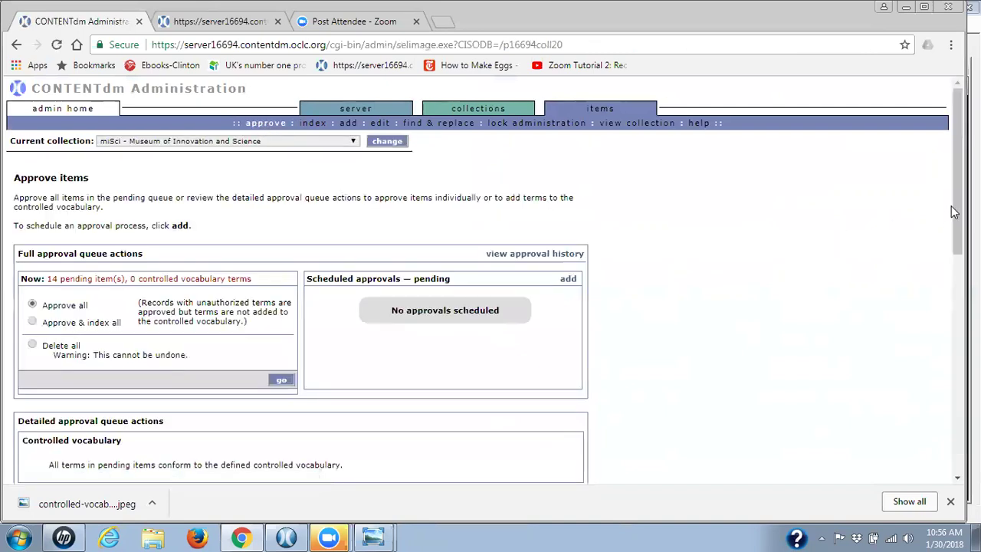
{"action": "scroll", "coordinate": [948, 272], "scroll_direction": "down", "scroll_amount": 3}
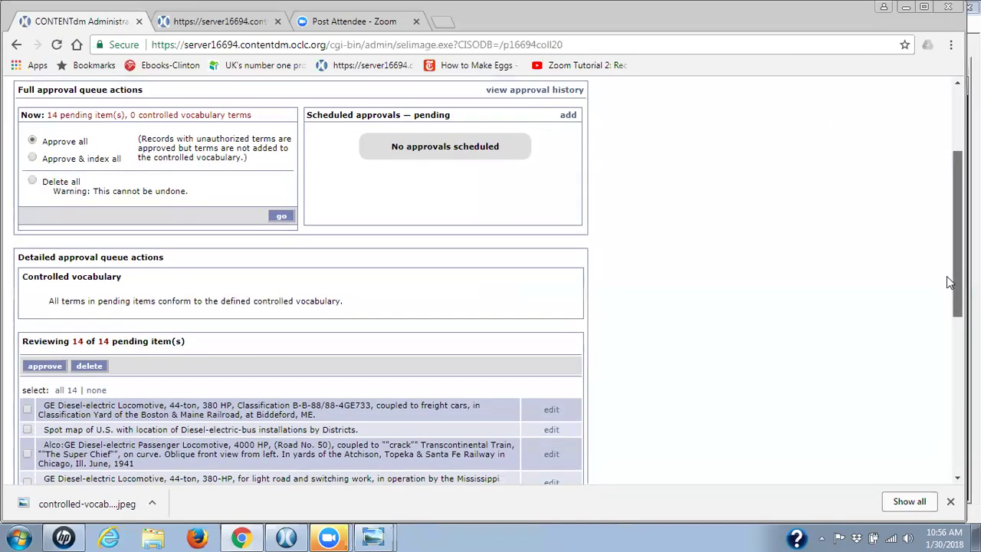
{"action": "scroll", "coordinate": [946, 276], "scroll_direction": "up", "scroll_amount": 3}
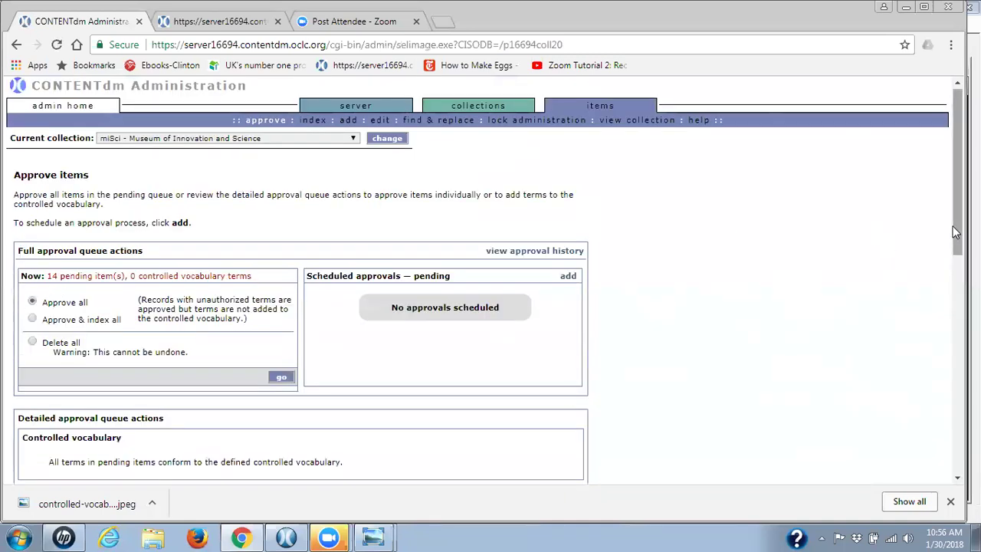
{"action": "scroll", "coordinate": [945, 362], "scroll_direction": "down", "scroll_amount": 3}
{"action": "scroll", "coordinate": [945, 362], "scroll_direction": "down", "scroll_amount": 5}
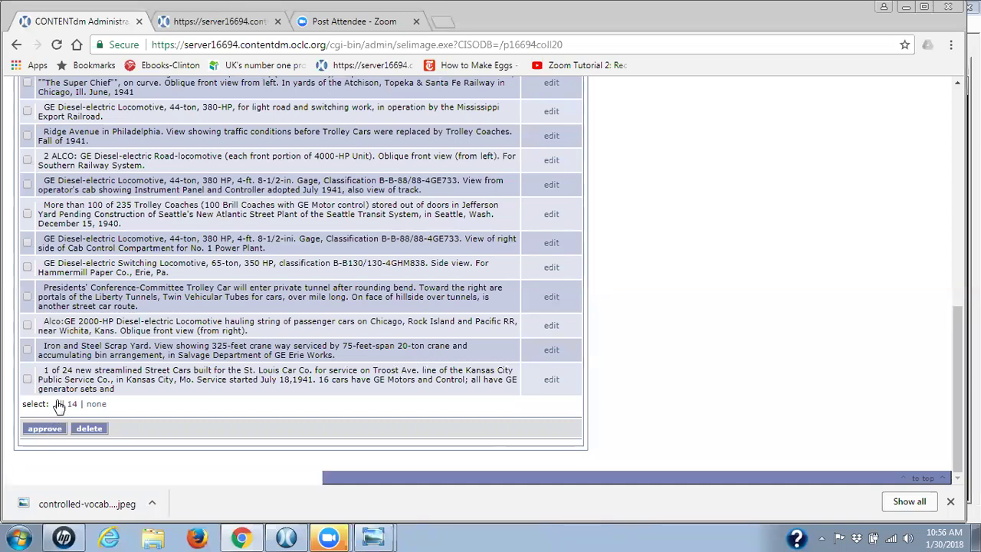
{"action": "left_click", "coordinate": [64, 405]}
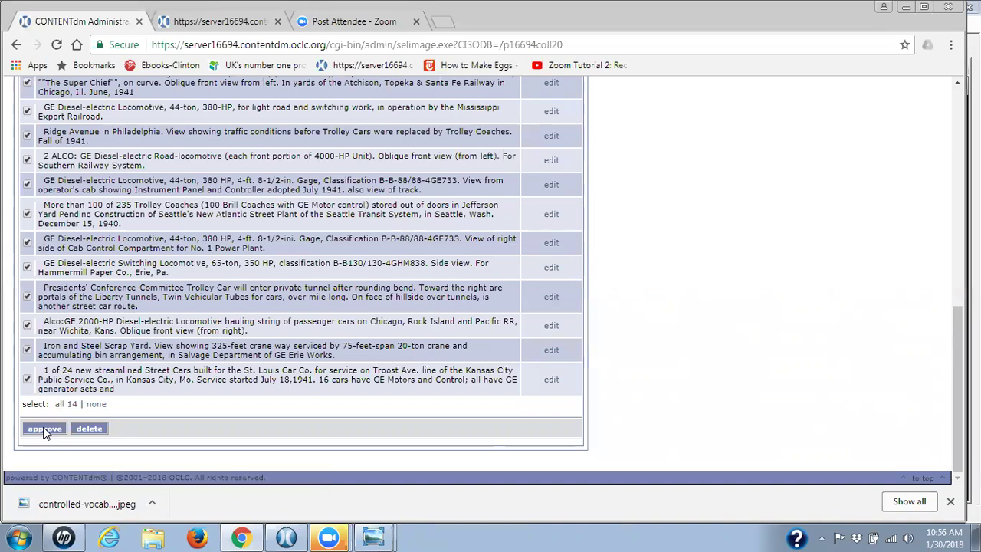
{"action": "left_click", "coordinate": [44, 431]}
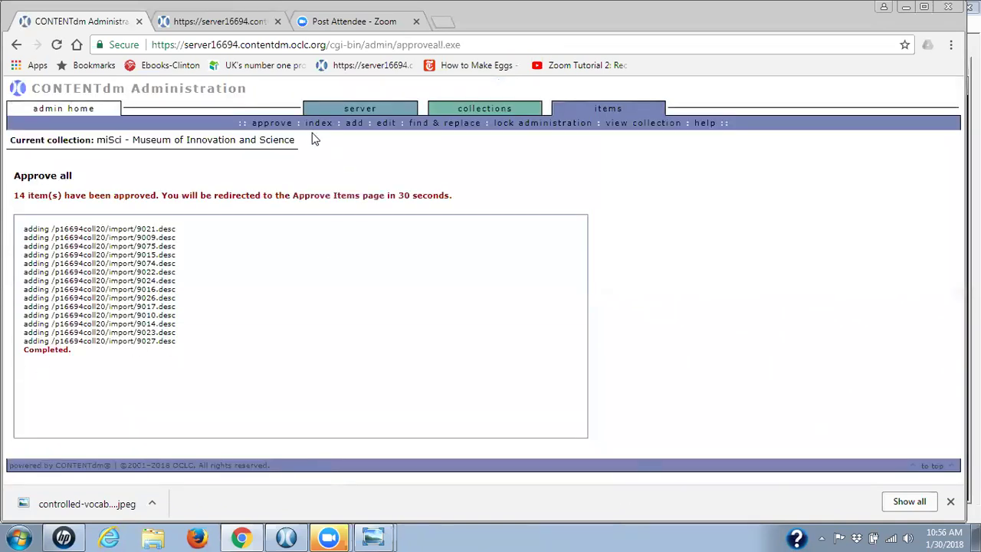
Index the miSci collection now, then switch to Collection administration.
{"action": "left_click", "coordinate": [318, 123]}
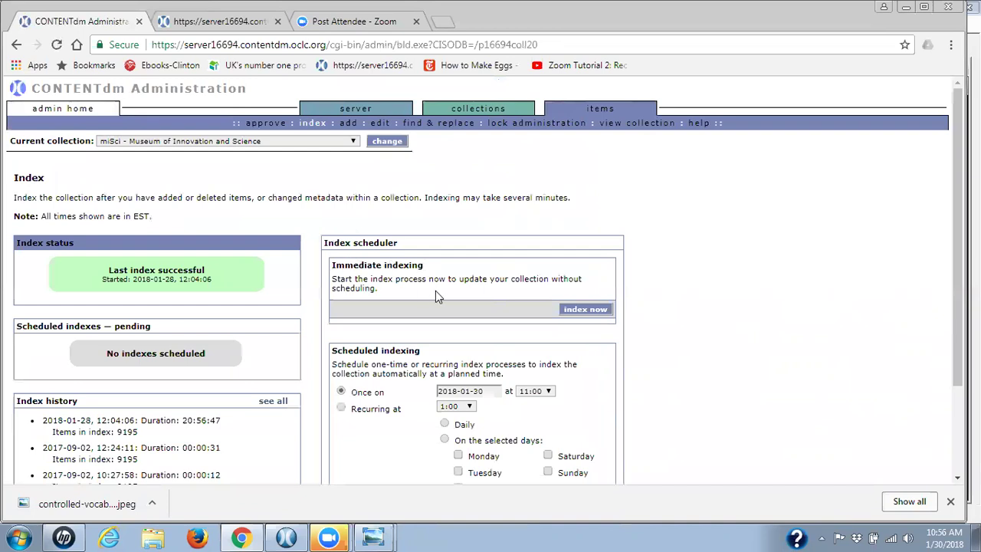
{"action": "left_click", "coordinate": [584, 309]}
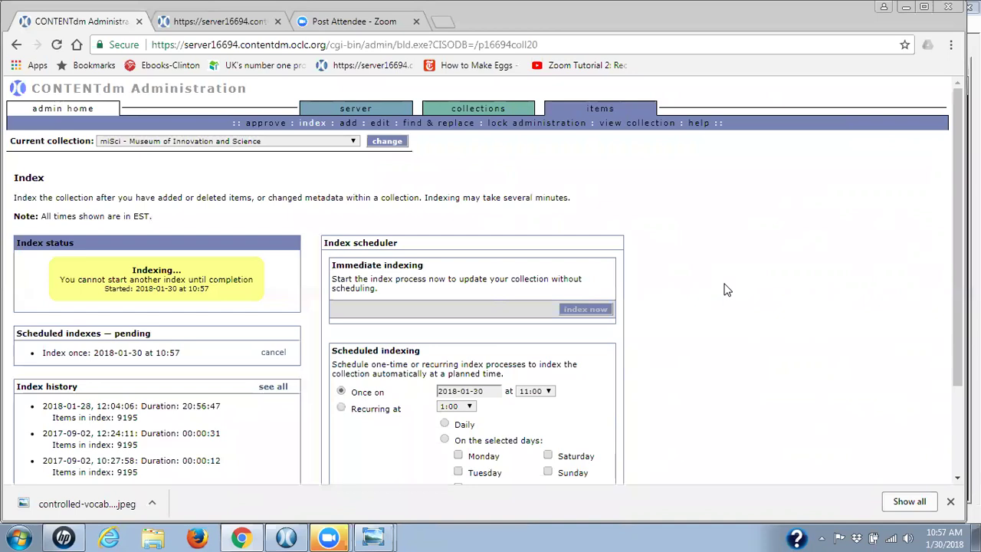
{"action": "left_click", "coordinate": [475, 108]}
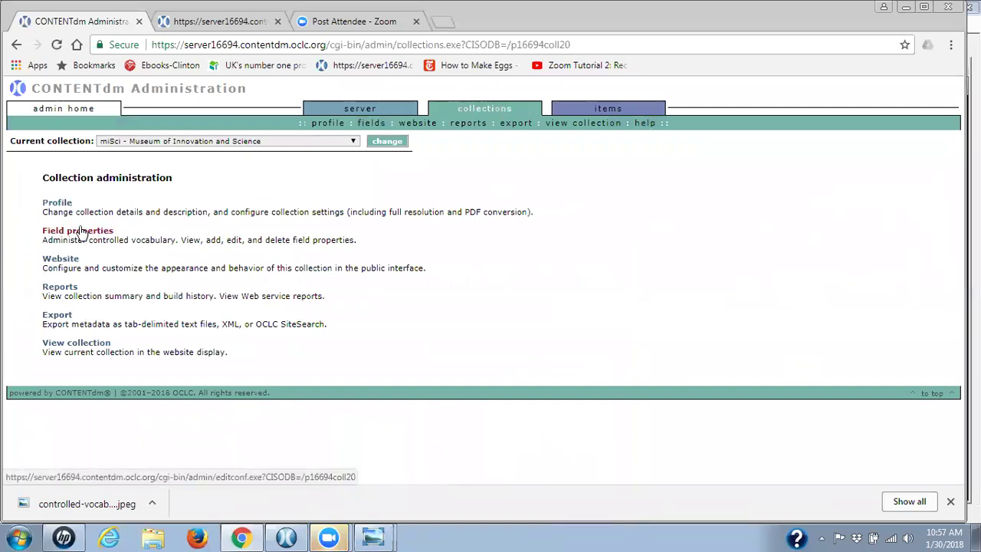
Verify the Subject.Personal_Name field contents against its controlled vocabulary.
{"action": "left_click", "coordinate": [80, 235]}
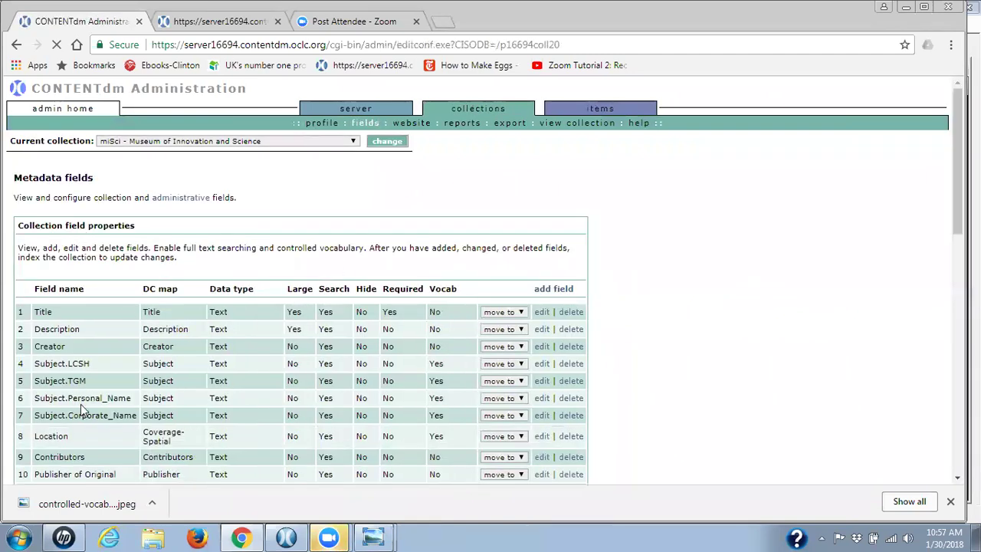
{"action": "left_click", "coordinate": [541, 400]}
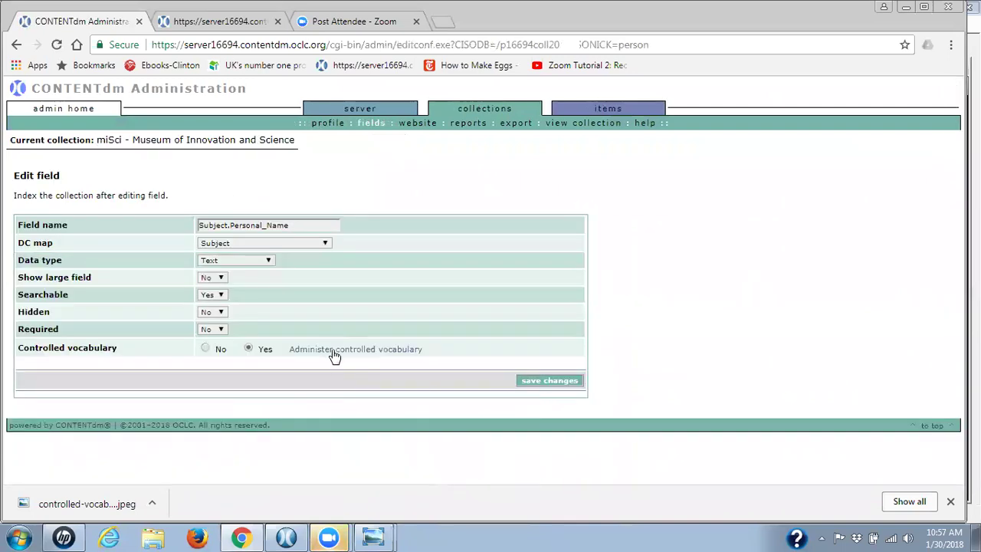
{"action": "left_click", "coordinate": [335, 350]}
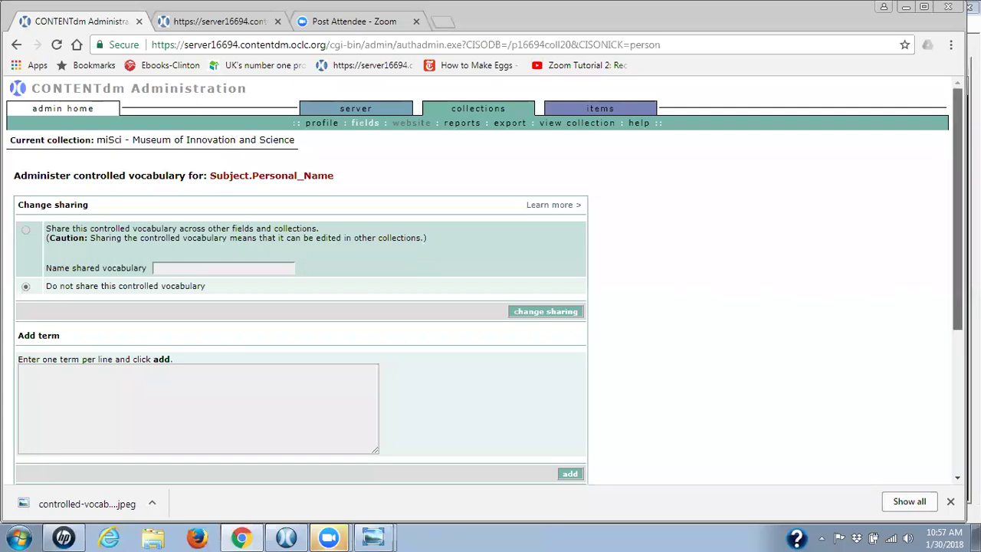
{"action": "left_click_drag", "start_coordinate": [957, 209], "coordinate": [957, 350]}
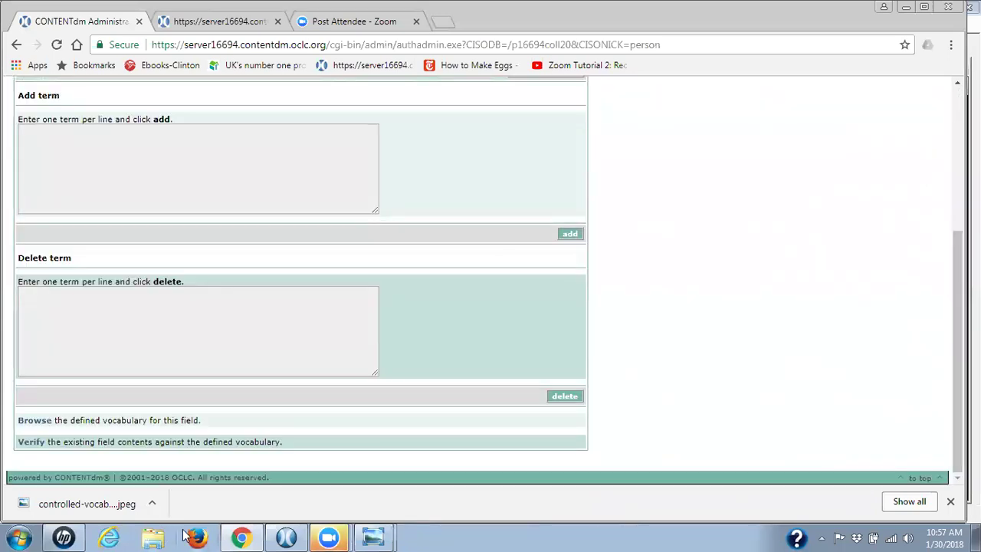
{"action": "left_click", "coordinate": [24, 443]}
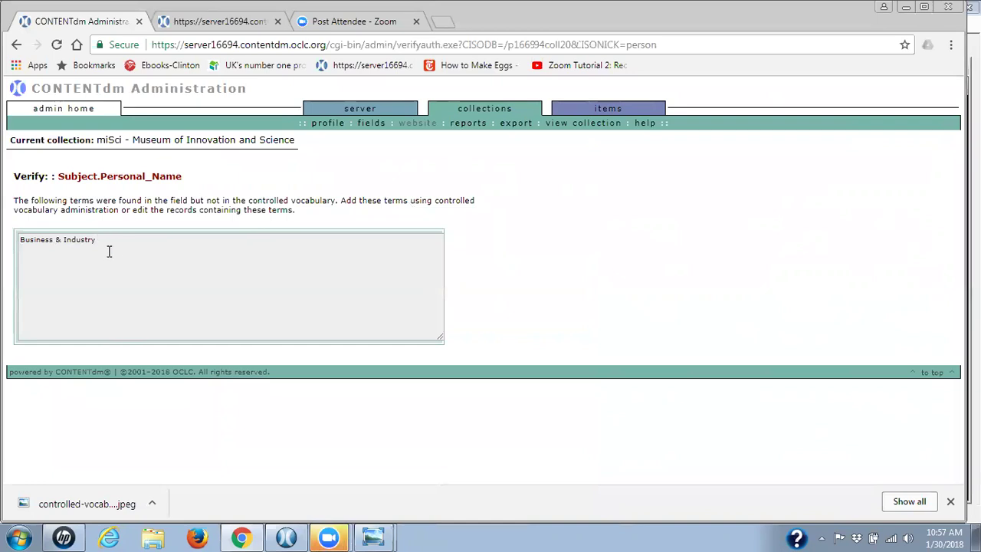
Copy the unmatched term 'Business & Industry' from the verification results.
{"action": "left_click_drag", "start_coordinate": [98, 241], "coordinate": [16, 243]}
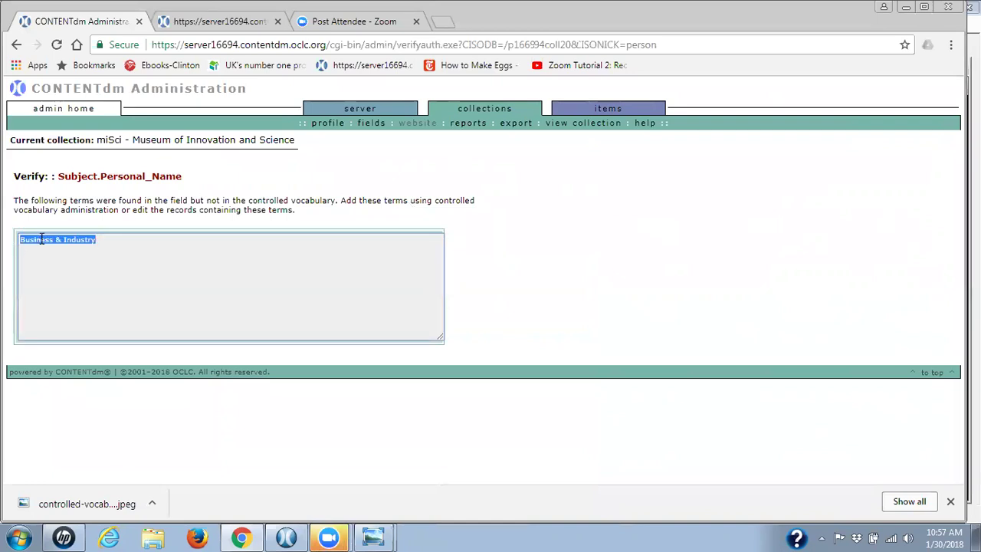
{"action": "right_click", "coordinate": [42, 240]}
{"action": "left_click", "coordinate": [63, 249]}
Reload the miSci Index page to check indexing progress, then open the item Edit search.
{"action": "left_click", "coordinate": [605, 111]}
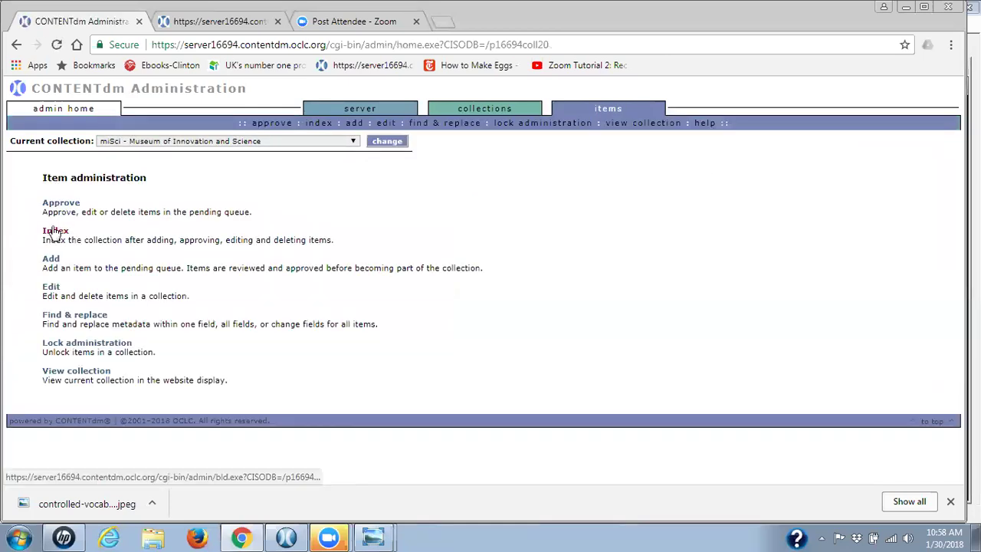
{"action": "left_click", "coordinate": [55, 233]}
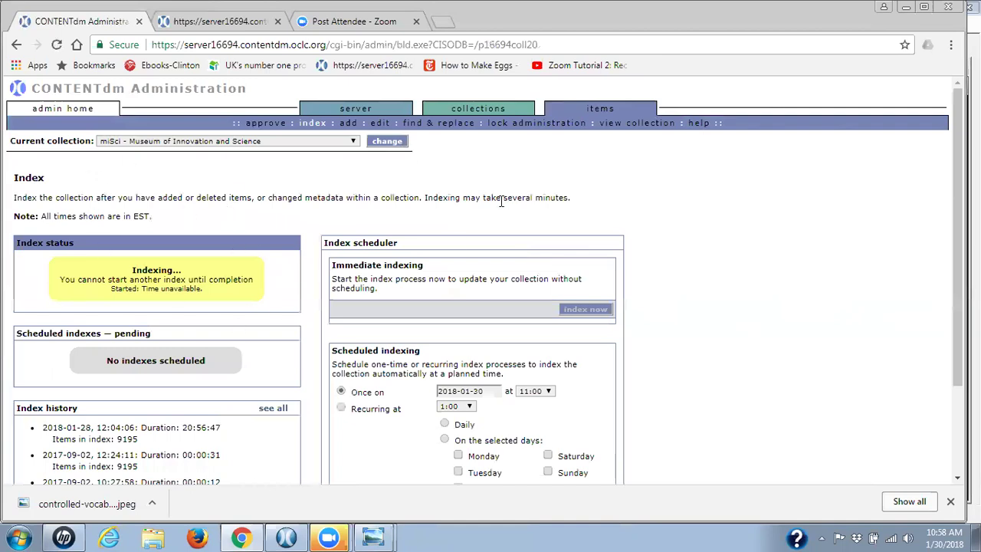
{"action": "left_click", "coordinate": [56, 46]}
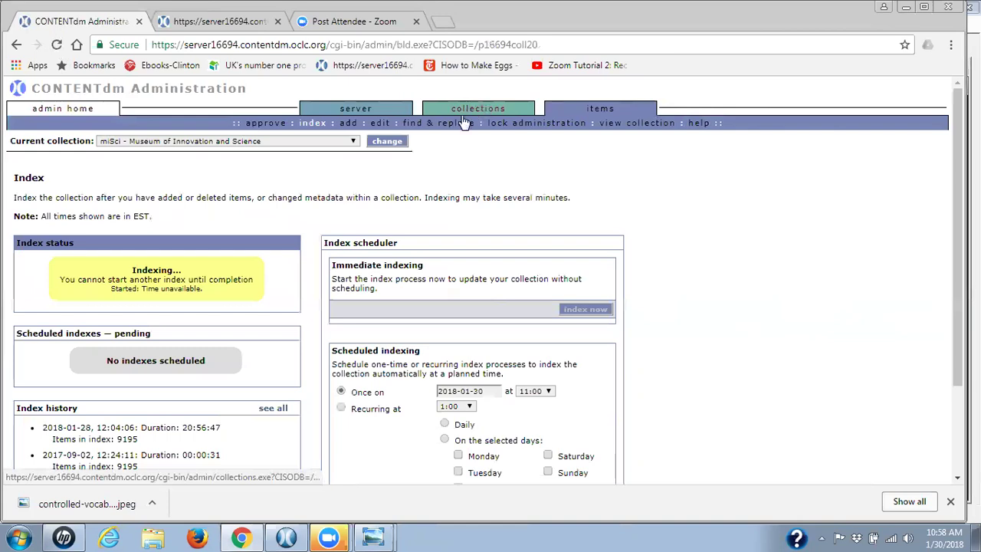
{"action": "left_click", "coordinate": [377, 125]}
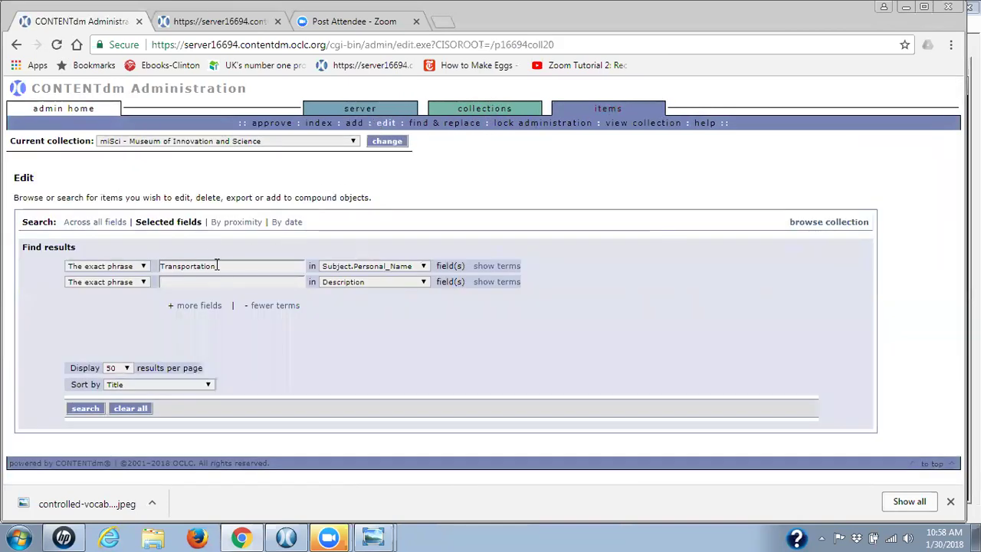
{"action": "left_click_drag", "start_coordinate": [217, 265], "coordinate": [146, 265]}
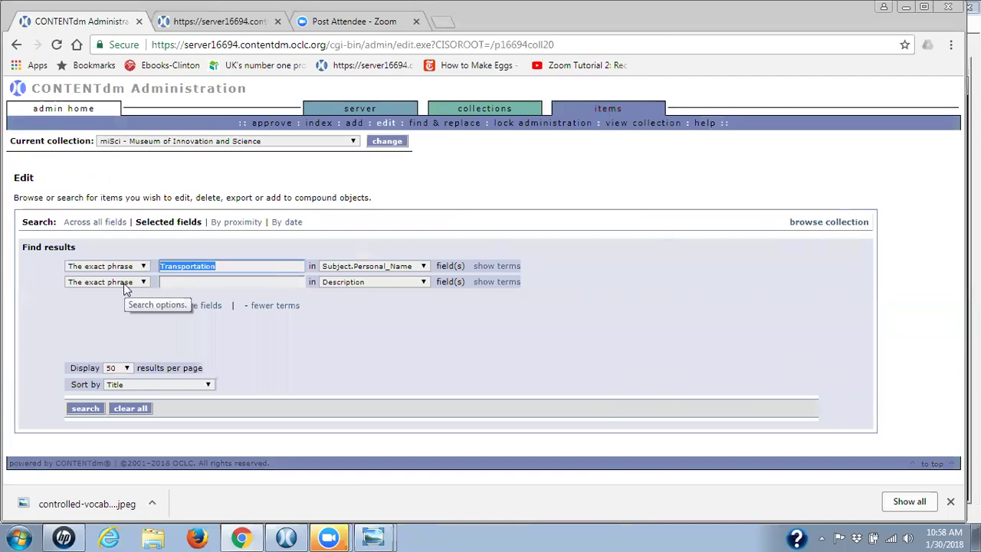
{"action": "key", "text": "ctrl+v"}
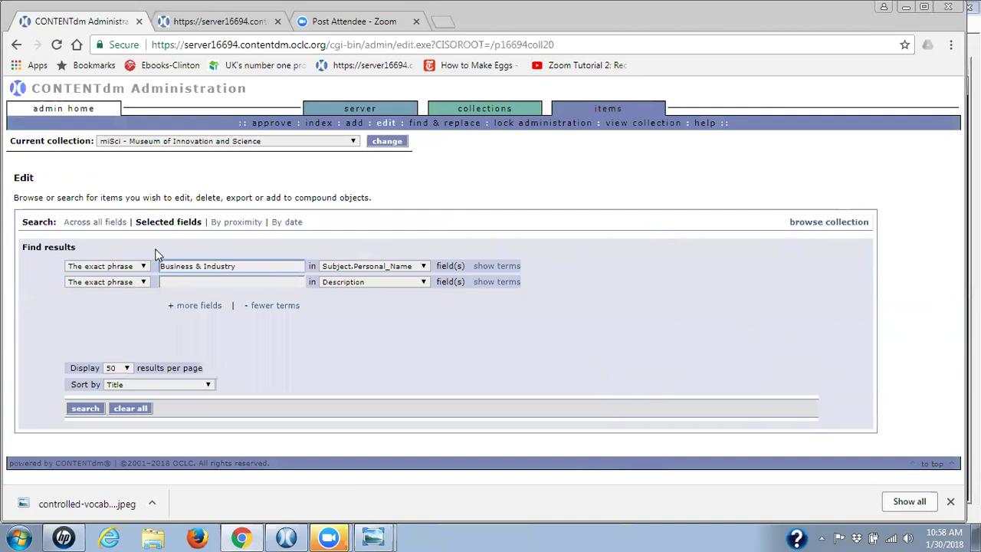
{"action": "left_click", "coordinate": [86, 409]}
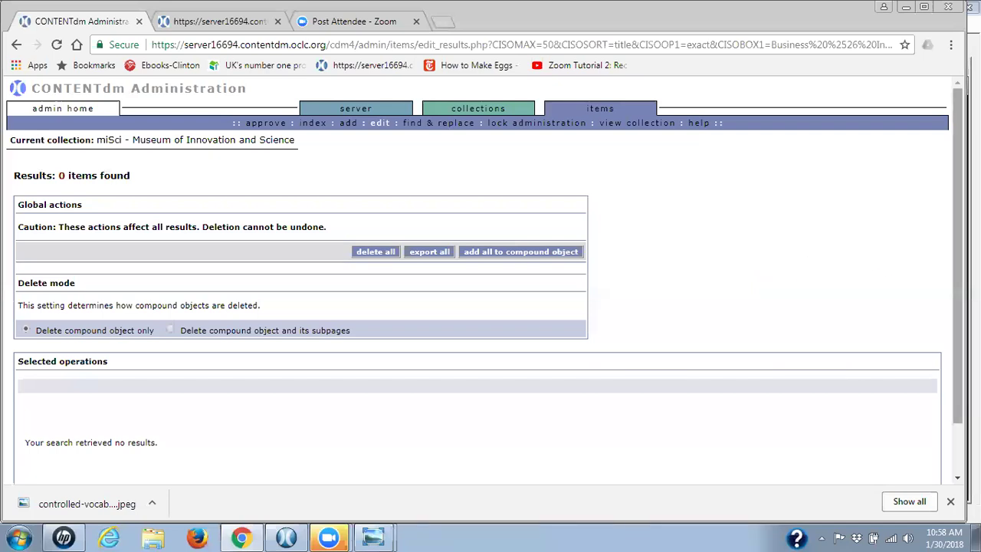
{"action": "scroll", "coordinate": [948, 419], "scroll_direction": "down", "scroll_amount": 1}
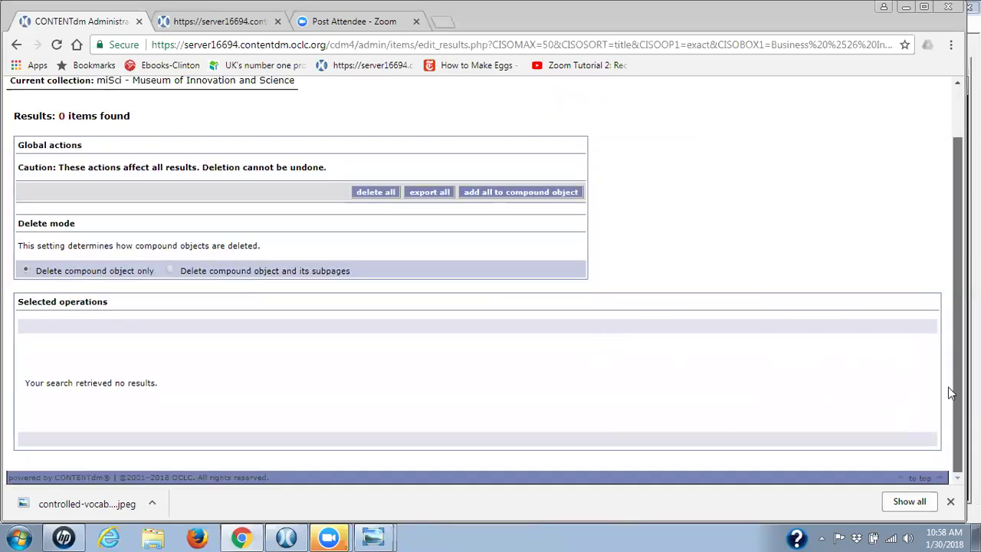
{"action": "scroll", "coordinate": [948, 420], "scroll_direction": "up", "scroll_amount": 1}
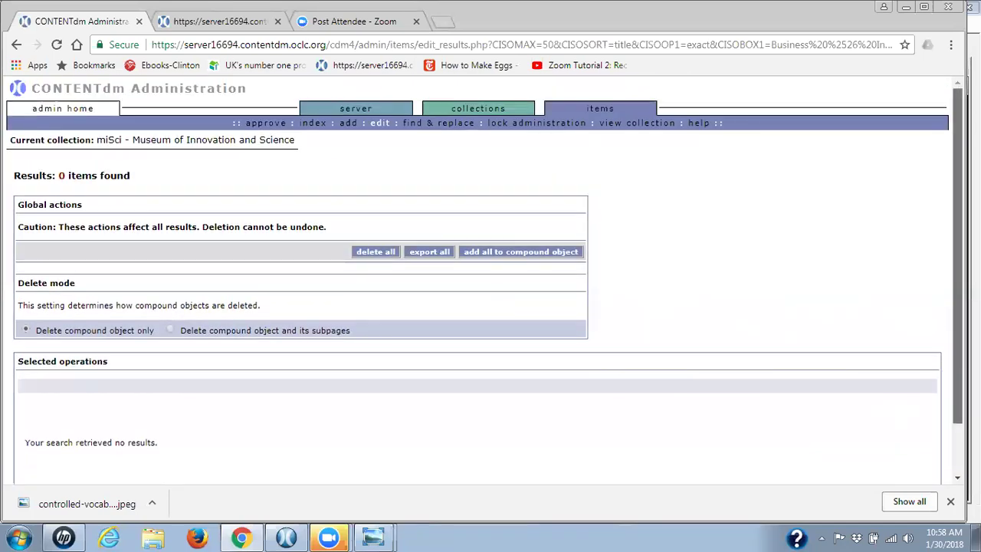
{"action": "left_click", "coordinate": [376, 126]}
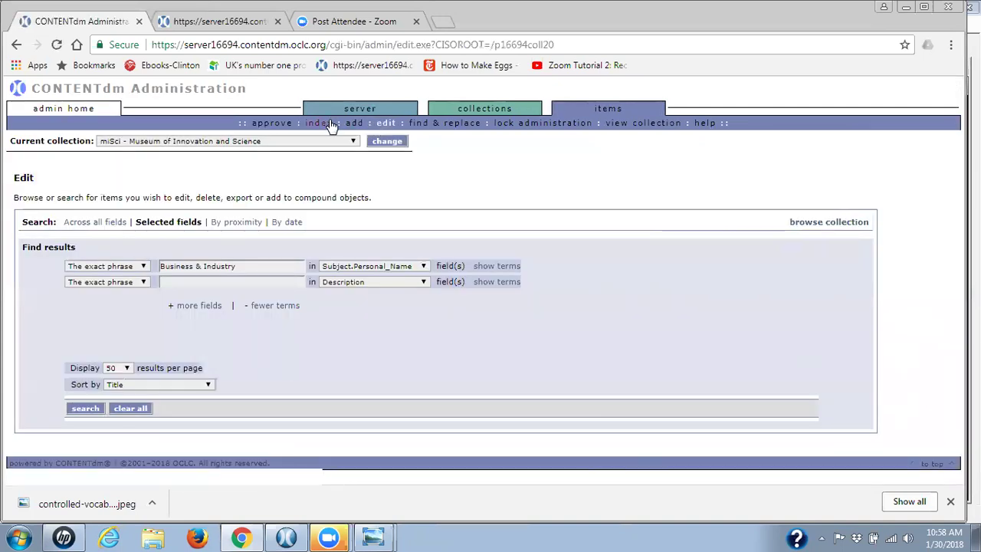
{"action": "left_click", "coordinate": [318, 124]}
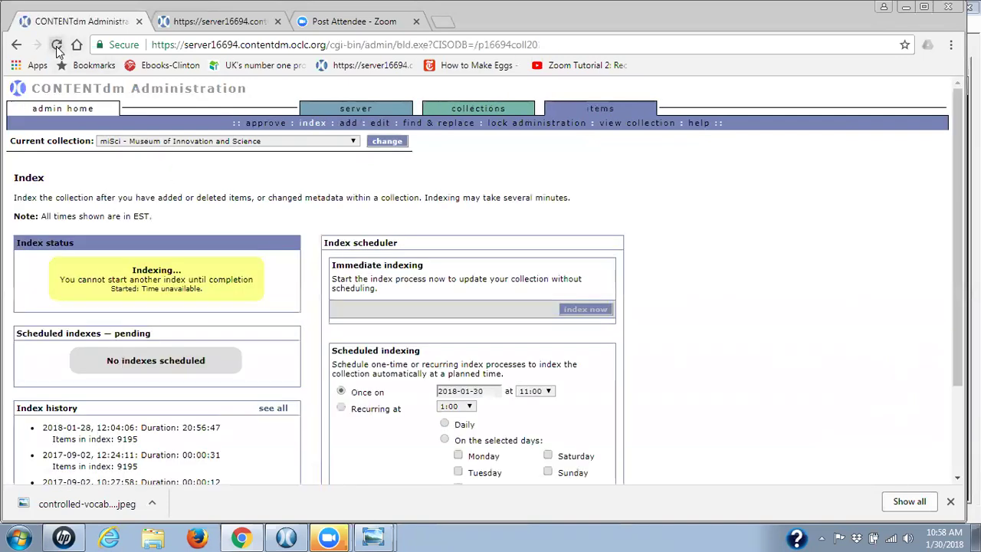
{"action": "left_click", "coordinate": [56, 45]}
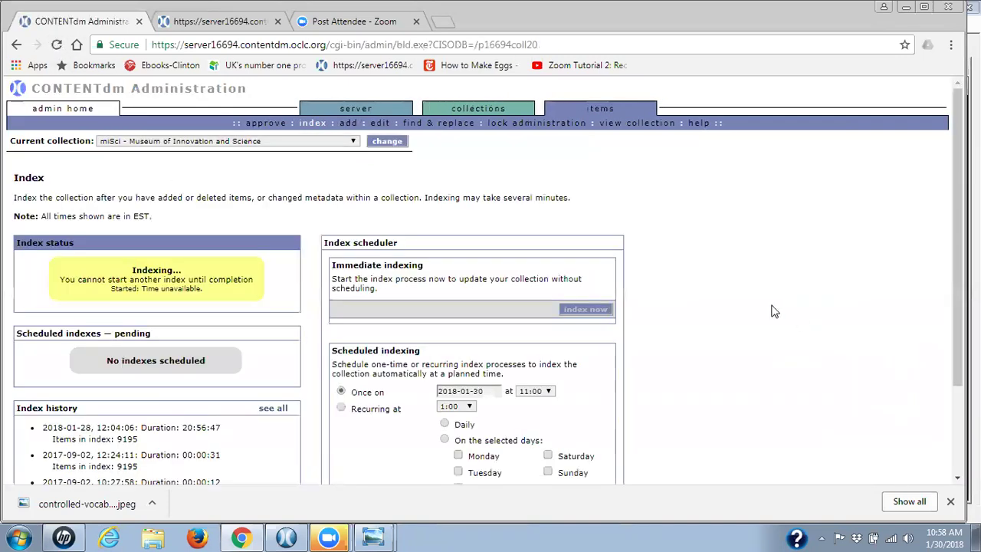